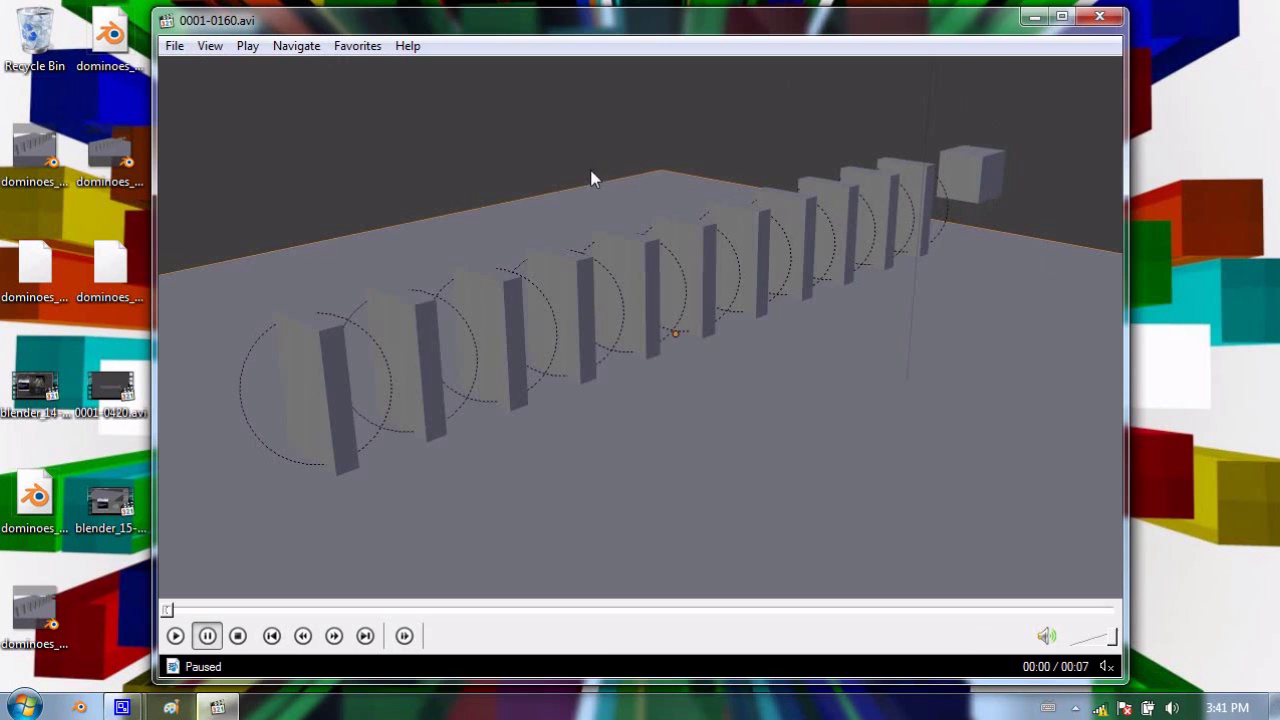
- Play the domino-toppling clip in Windows Media Player, then view the new Blender cube from above
{"action": "left_click", "coordinate": [668, 175]}
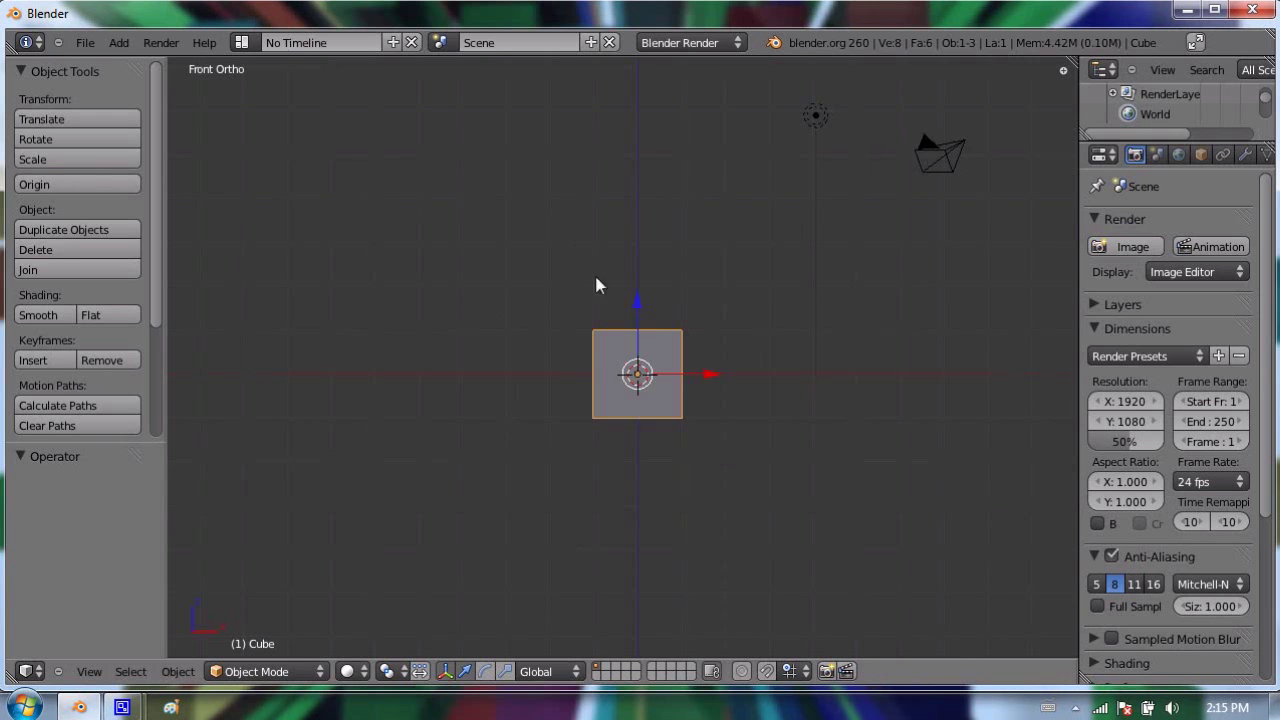
{"action": "middle_click_drag", "start_coordinate": [595, 285], "coordinate": [834, 326]}
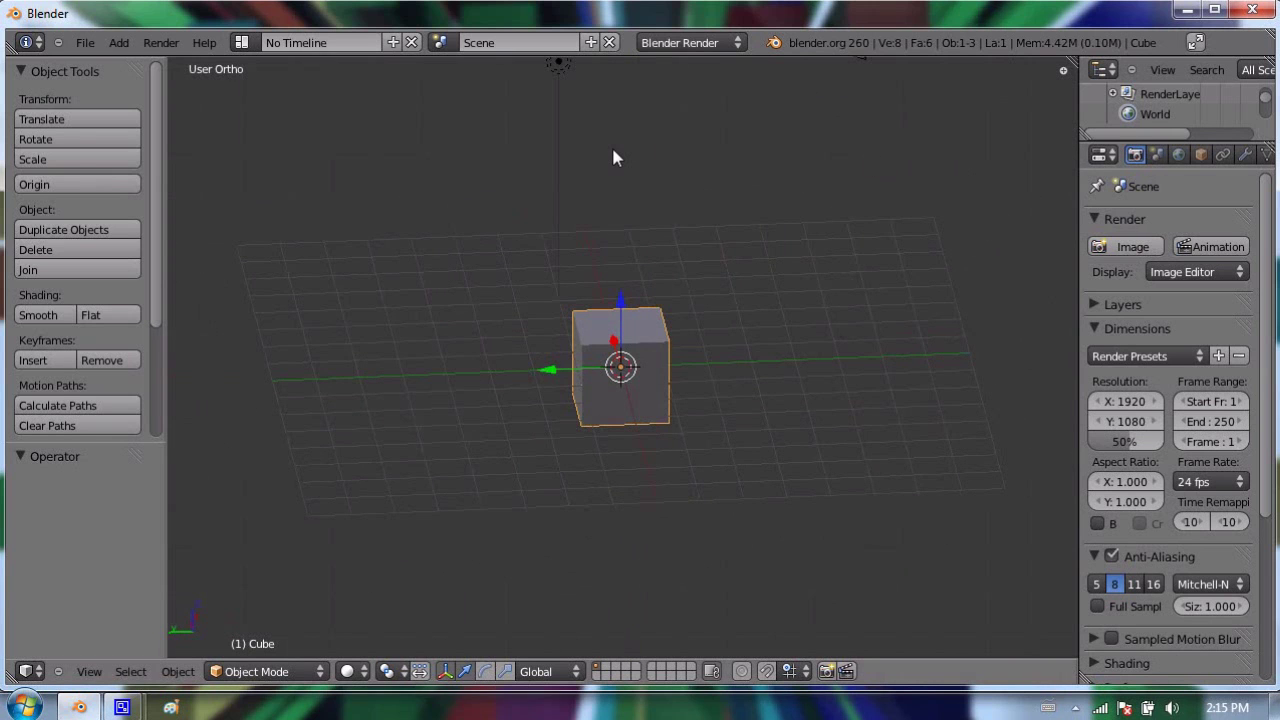
- Render a test image of the cube, then switch the render engine to Blender Game
{"action": "left_click", "coordinate": [1119, 246]}
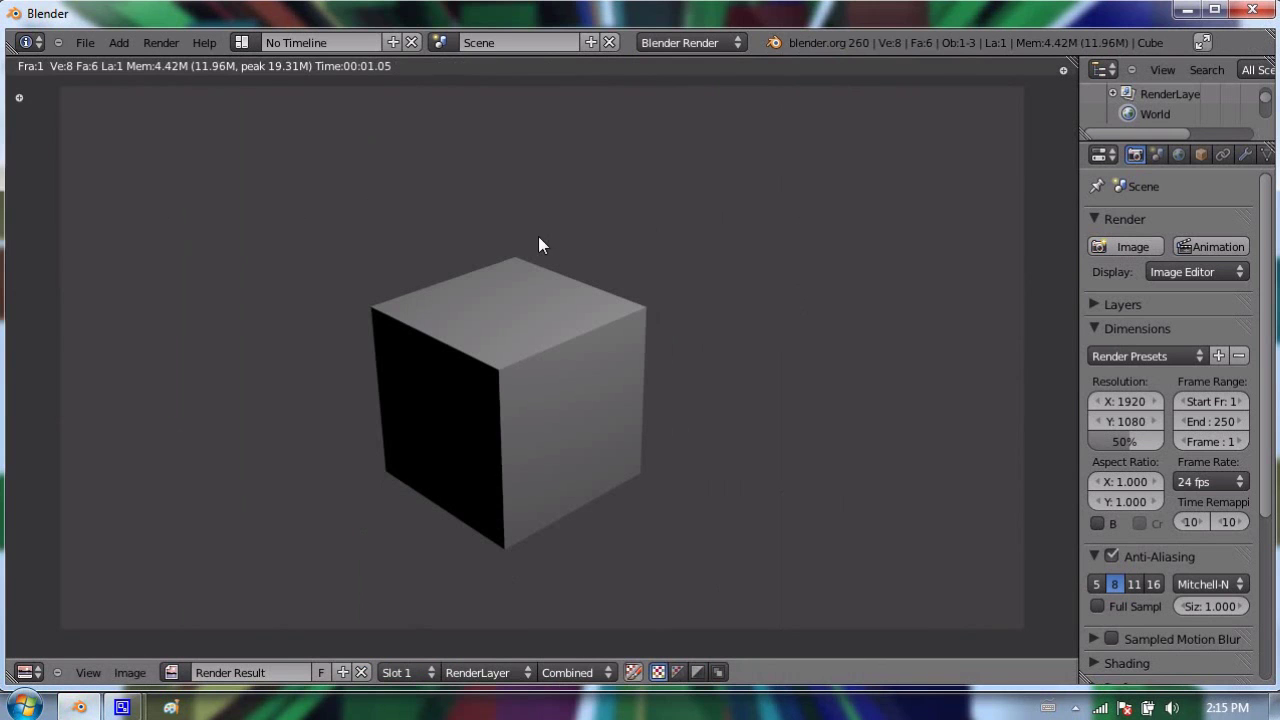
{"action": "key", "text": "Escape"}
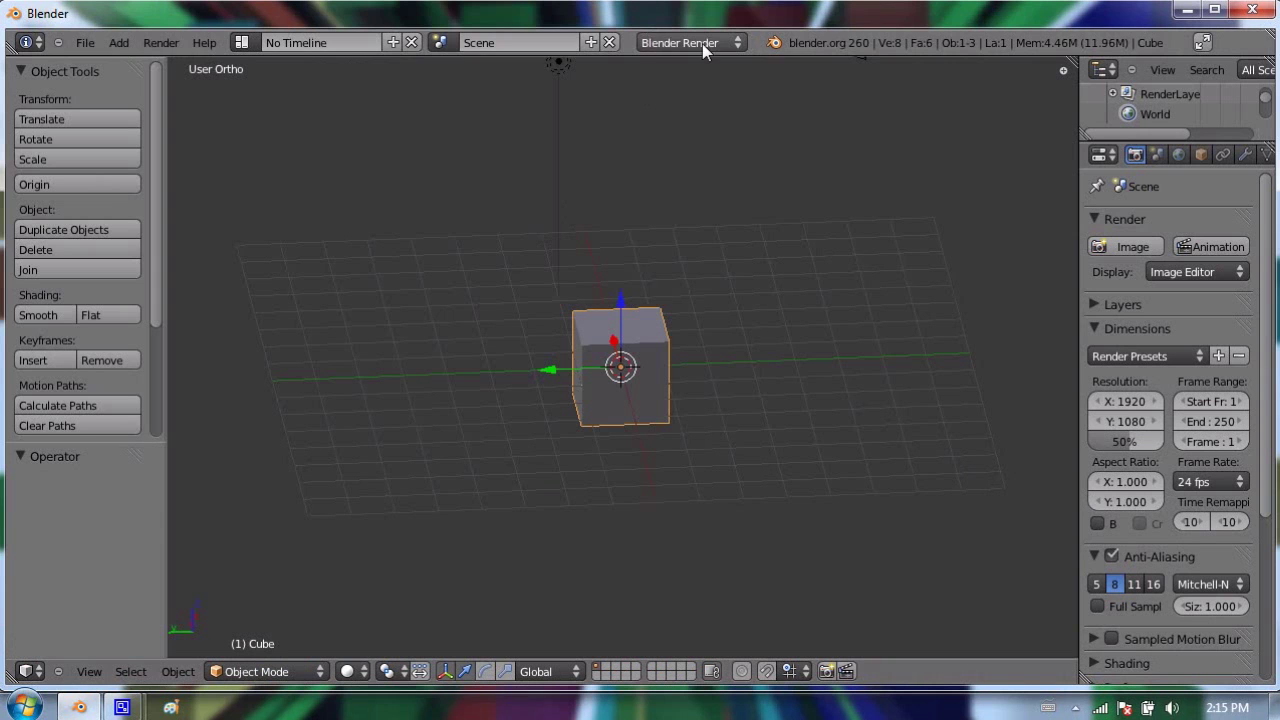
{"action": "left_click", "coordinate": [674, 45]}
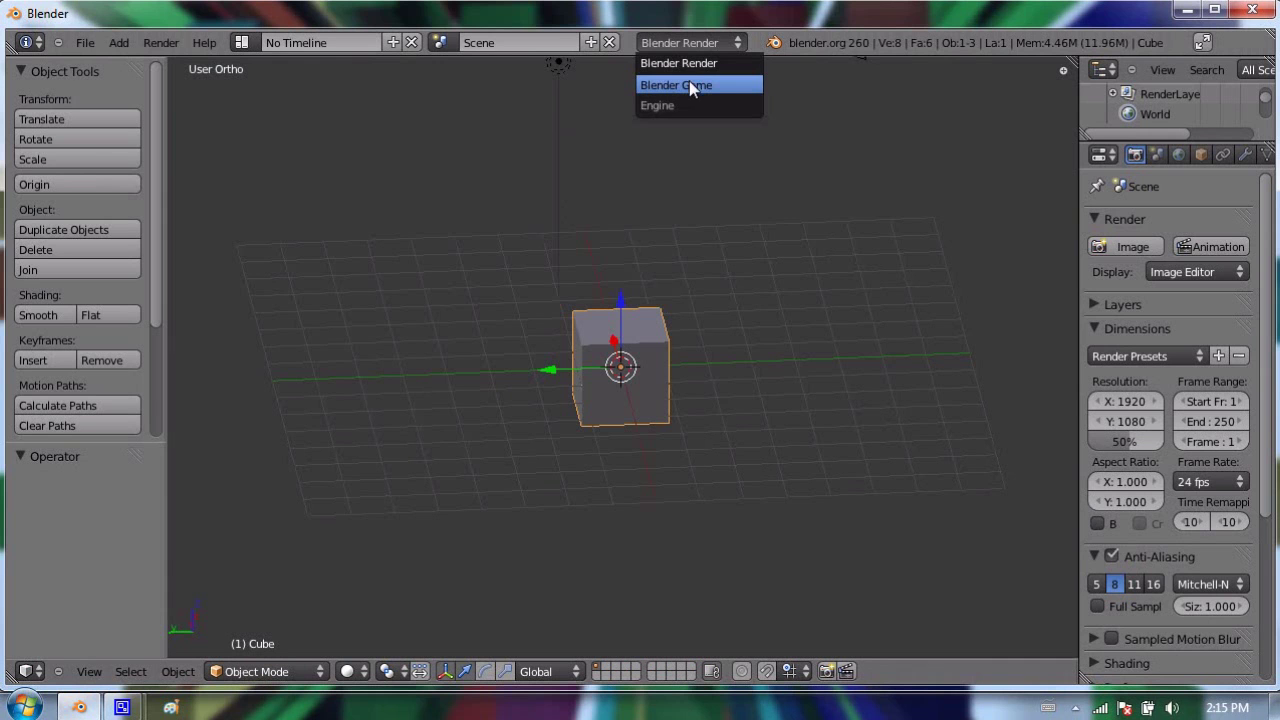
{"action": "left_click", "coordinate": [724, 85]}
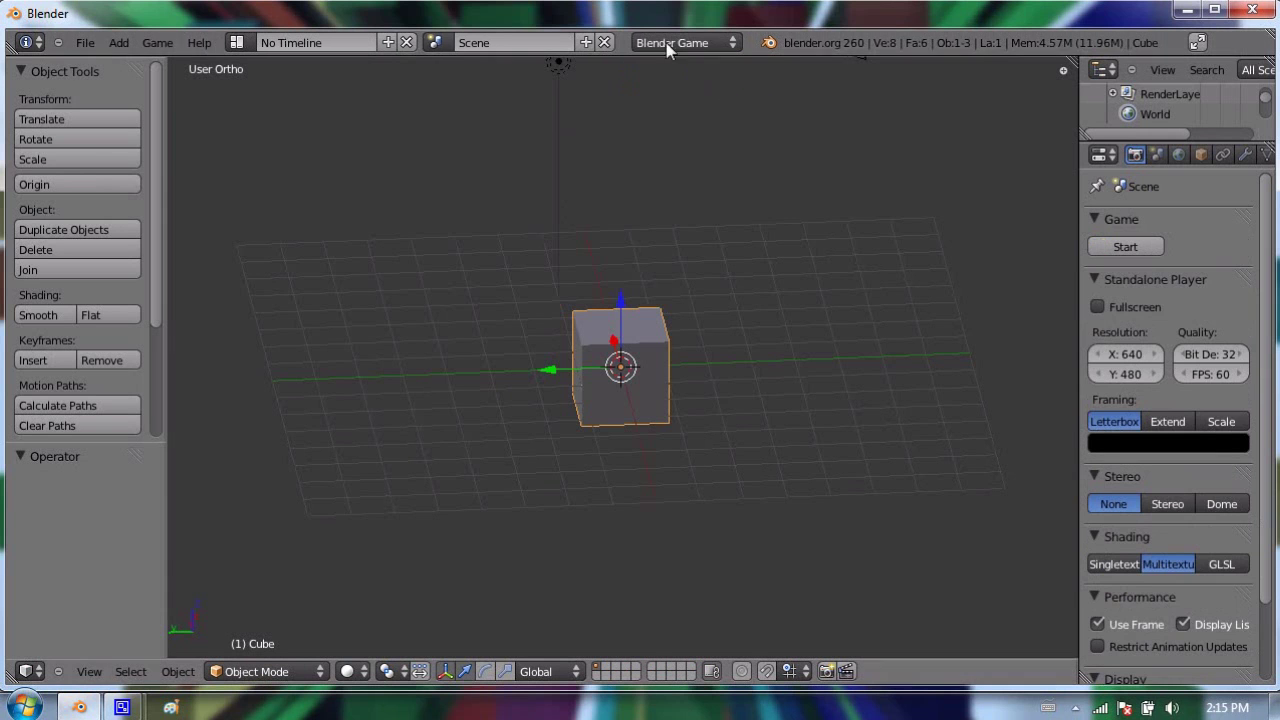
- Widen the Properties editor and show the Cube's Physics tab, still set to Static
{"action": "left_click_drag", "start_coordinate": [1077, 215], "coordinate": [870, 215]}
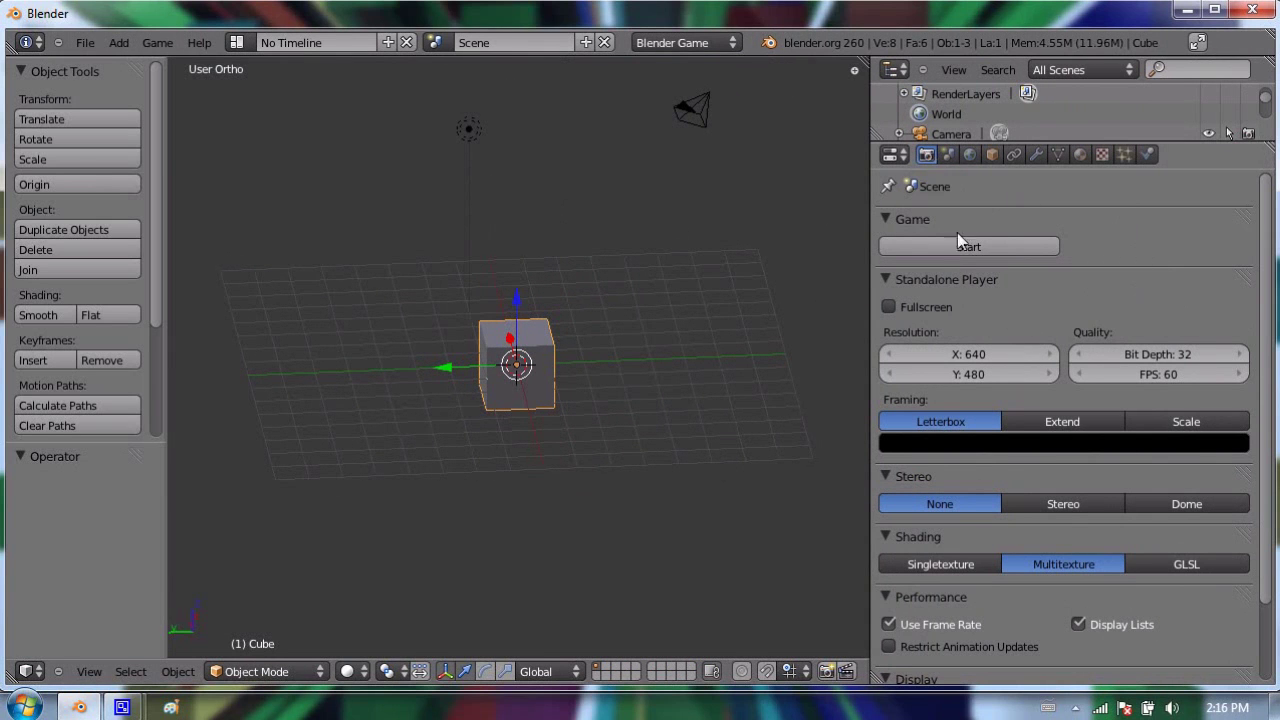
{"action": "scroll", "coordinate": [1171, 520], "scroll_direction": "down", "scroll_amount": 3}
{"action": "scroll", "coordinate": [960, 433], "scroll_direction": "up", "scroll_amount": 3}
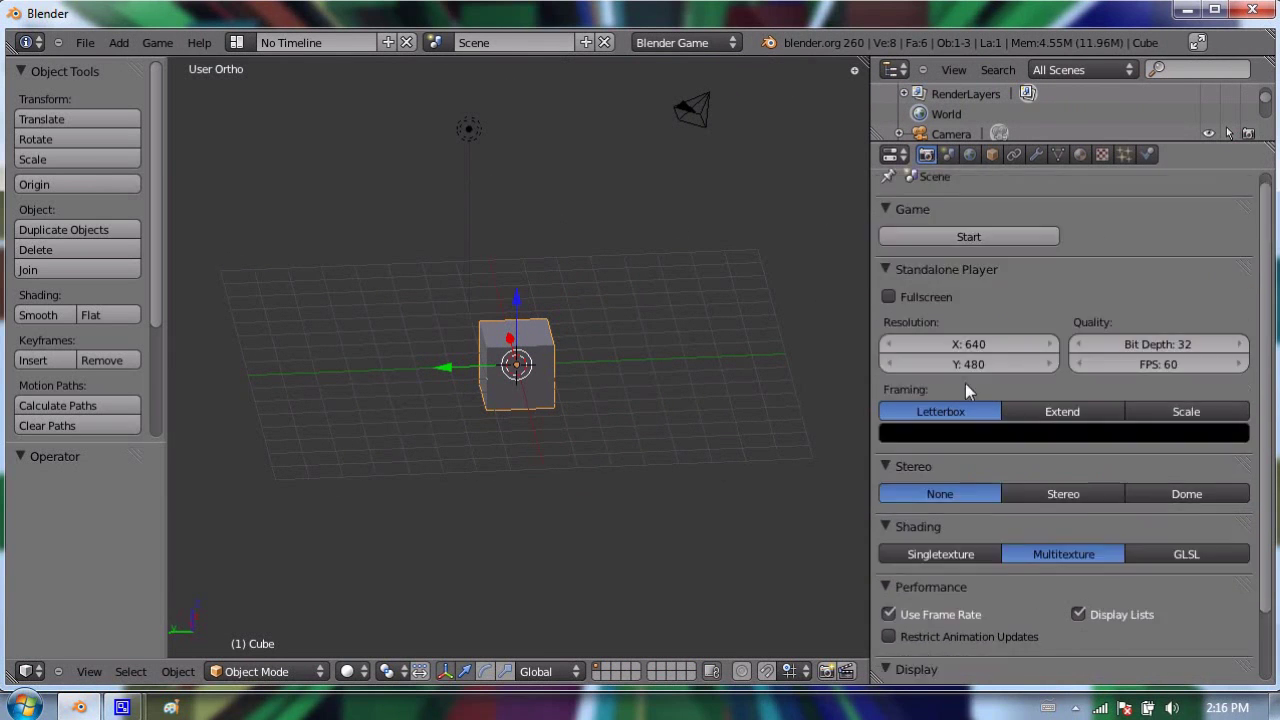
{"action": "left_click", "coordinate": [1145, 155]}
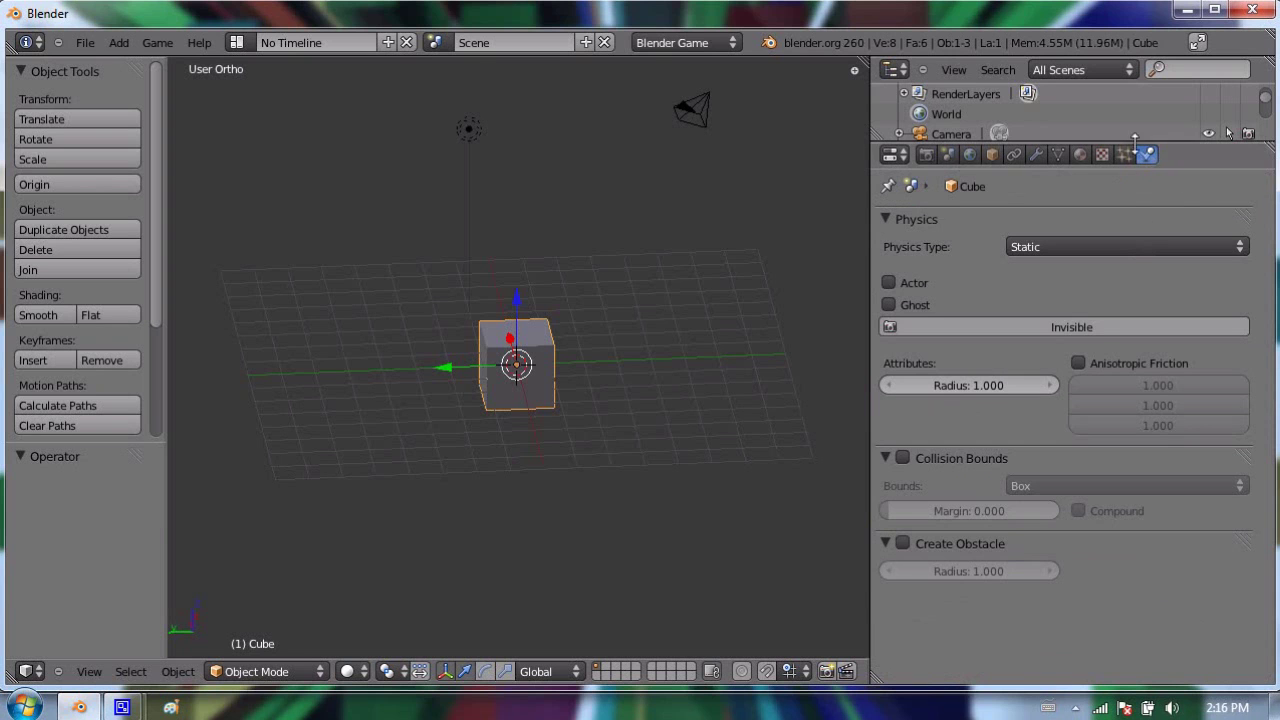
{"action": "left_click_drag", "start_coordinate": [872, 150], "coordinate": [958, 152]}
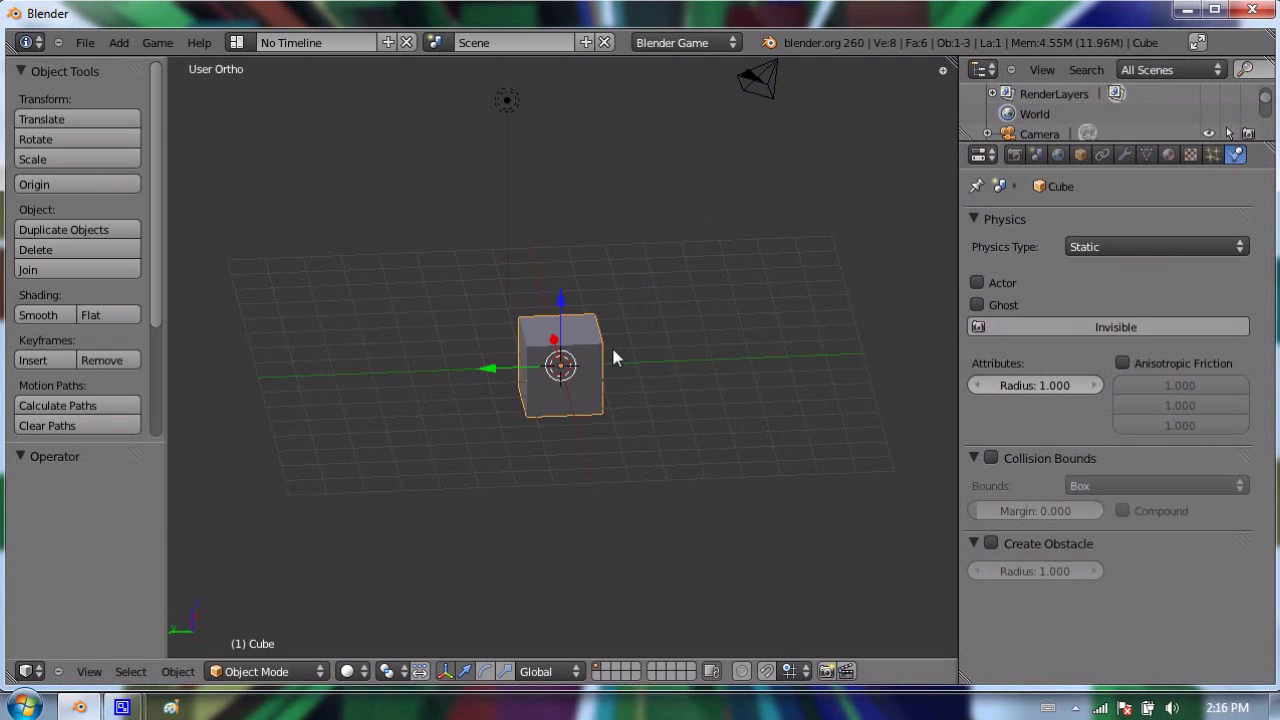
- Add a plane and scale it up into a large ground floor
{"action": "key", "text": "shift+a"}
{"action": "mouse_move", "coordinate": [612, 350]}
{"action": "left_click", "coordinate": [660, 350]}
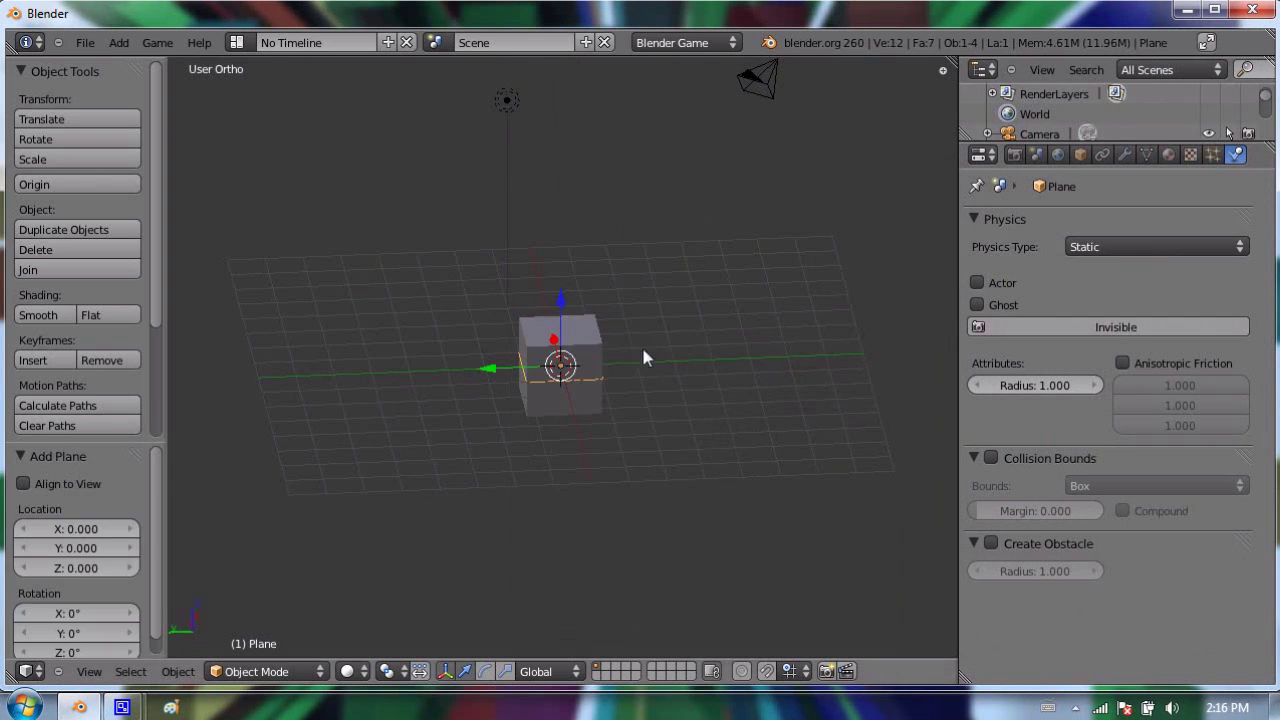
{"action": "key", "text": "s"}
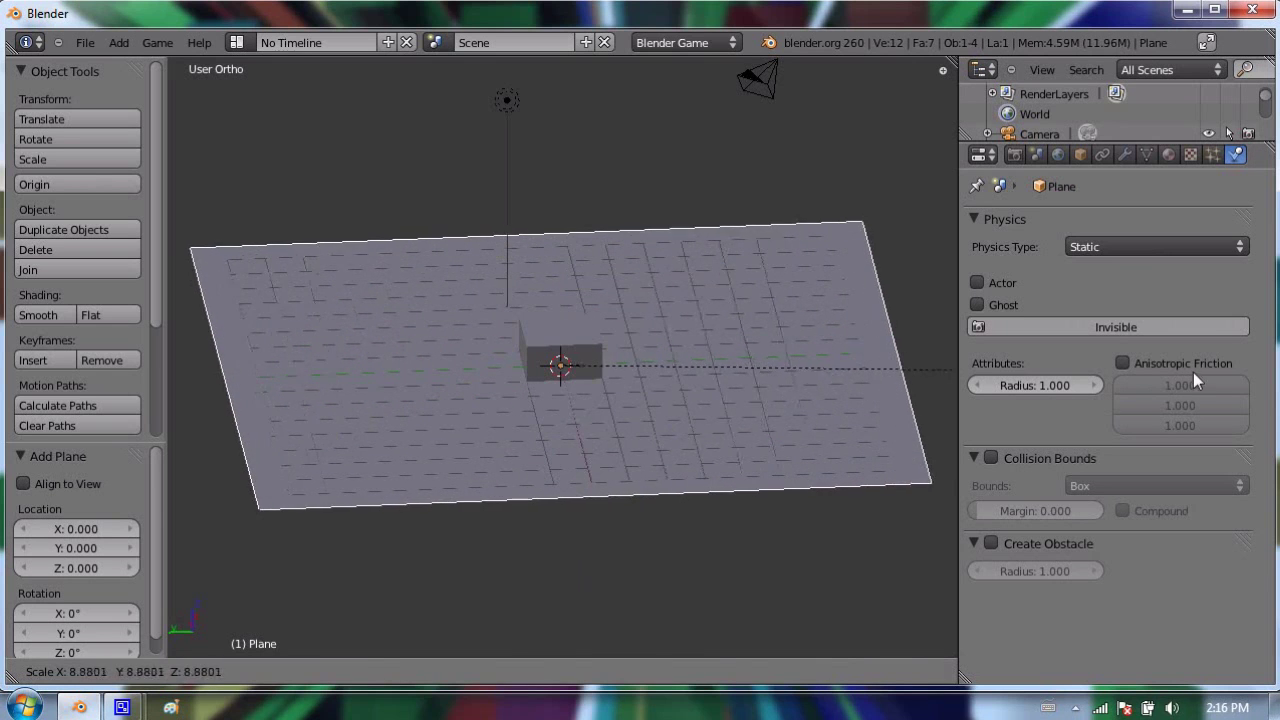
{"action": "left_click", "coordinate": [1216, 370]}
{"action": "scroll", "coordinate": [600, 340], "scroll_direction": "down", "scroll_amount": 1}
- Raise the cube above the plane and flatten it along Y
{"action": "right_click", "coordinate": [563, 360]}
{"action": "left_click_drag", "start_coordinate": [562, 291], "coordinate": [572, 248]}
{"action": "middle_click_drag", "start_coordinate": [694, 326], "coordinate": [527, 318]}
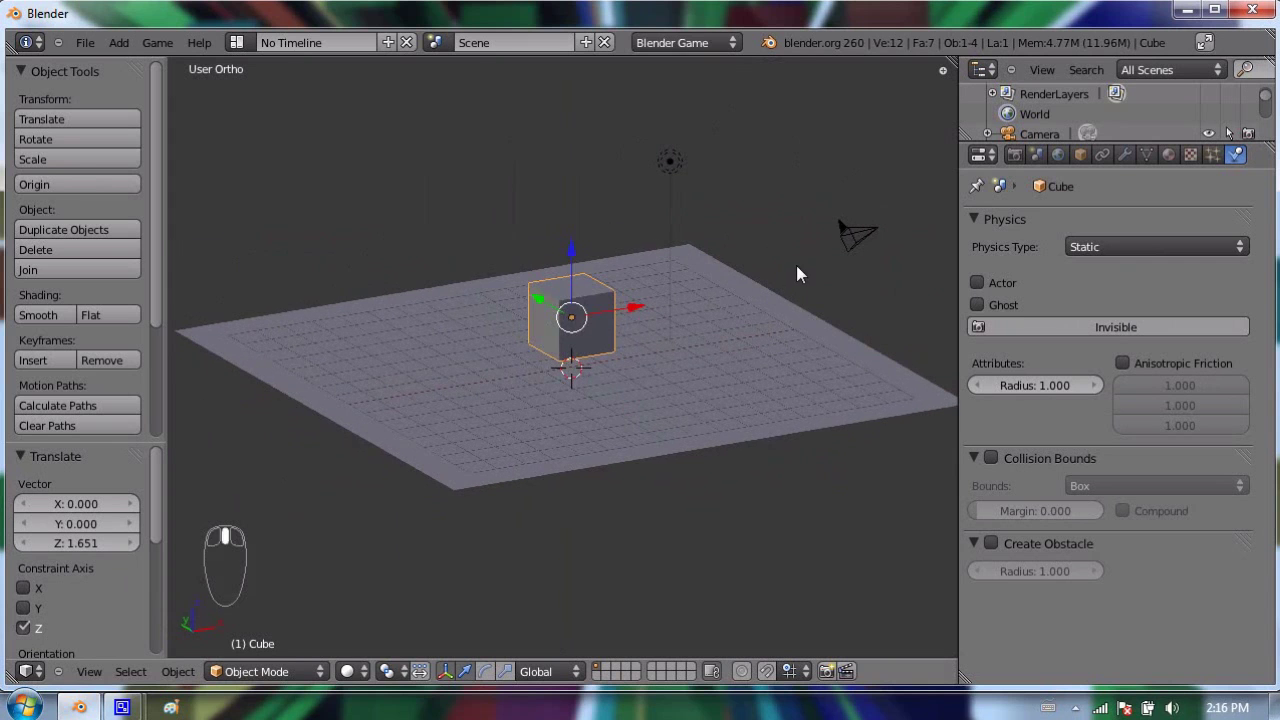
{"action": "key", "text": "s"}
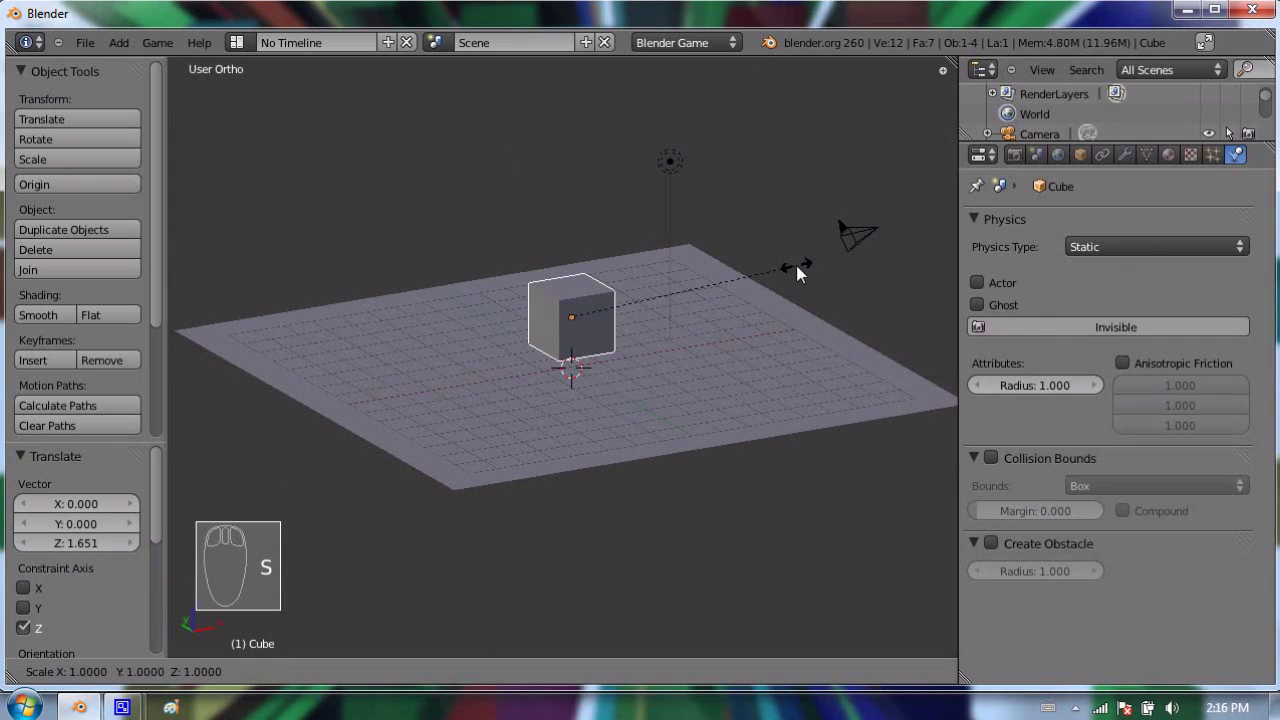
{"action": "key", "text": "y"}
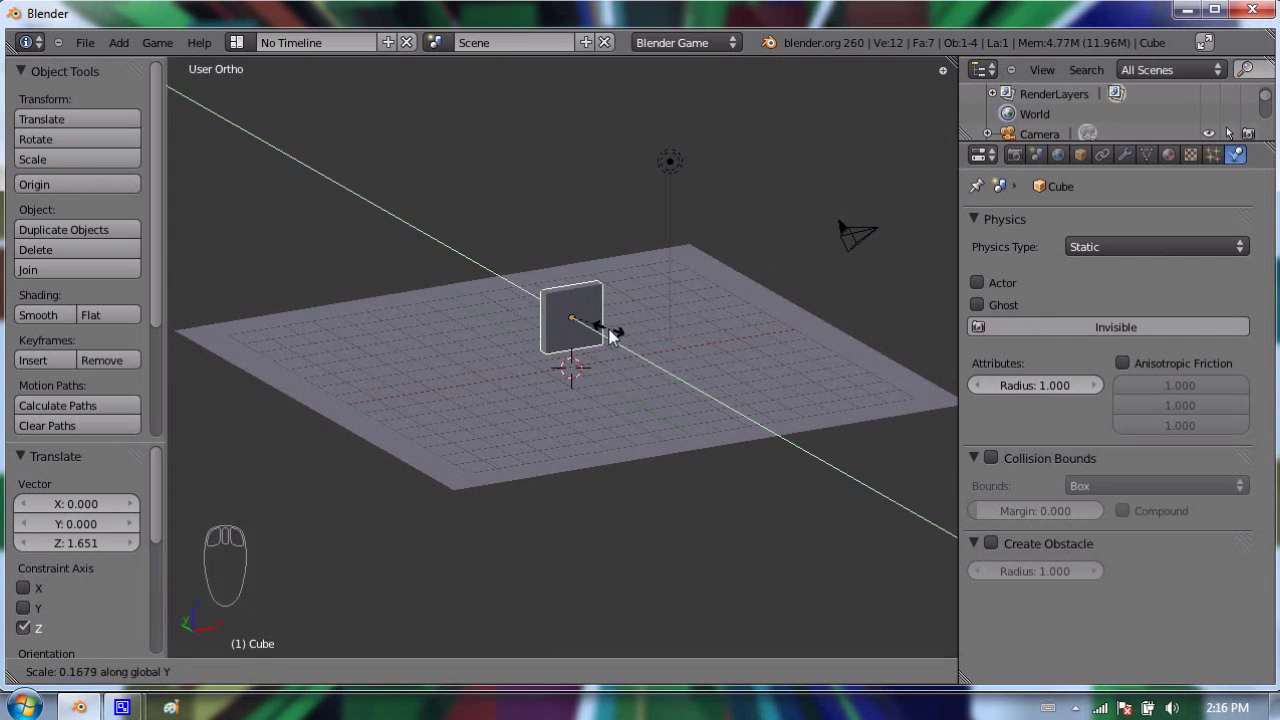
{"action": "left_click", "coordinate": [610, 333]}
- Narrow the flattened cube along X into an upright domino slab
{"action": "middle_click_drag", "start_coordinate": [609, 329], "coordinate": [646, 309]}
{"action": "scroll", "coordinate": [551, 355], "scroll_direction": "up", "scroll_amount": 3}
{"action": "key", "text": "s"}
{"action": "key", "text": "s"}
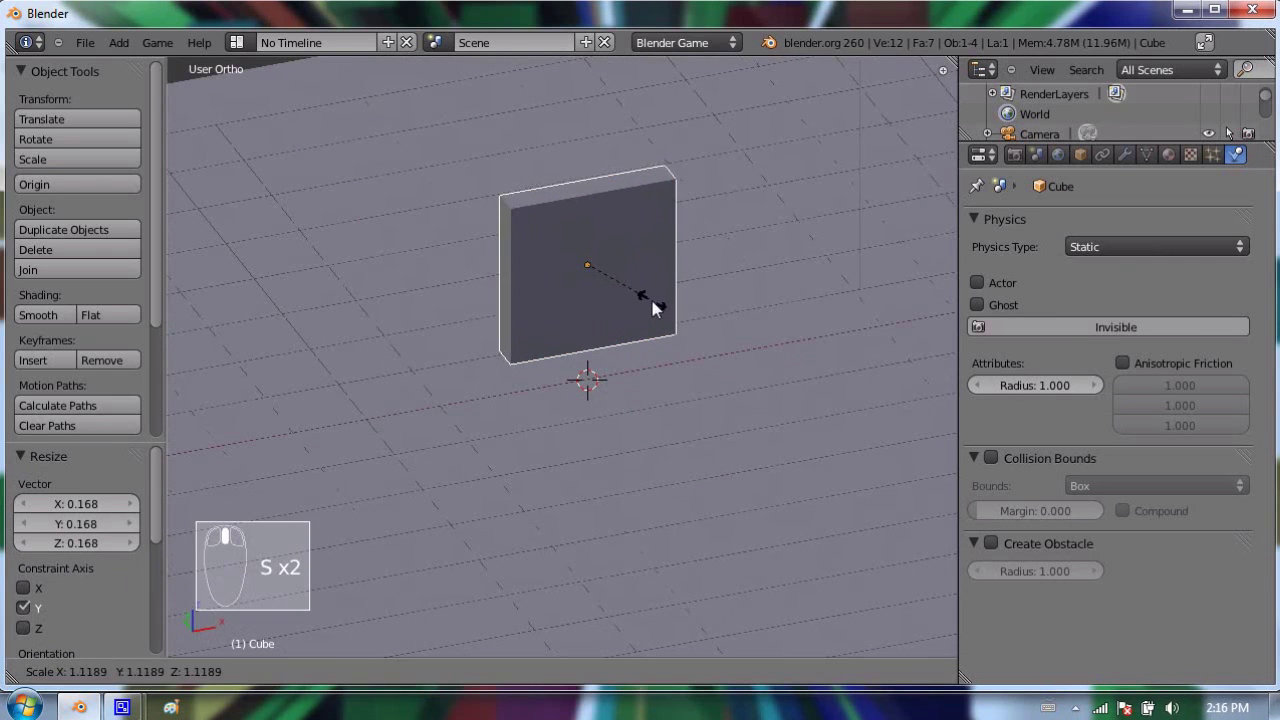
{"action": "key", "text": "x"}
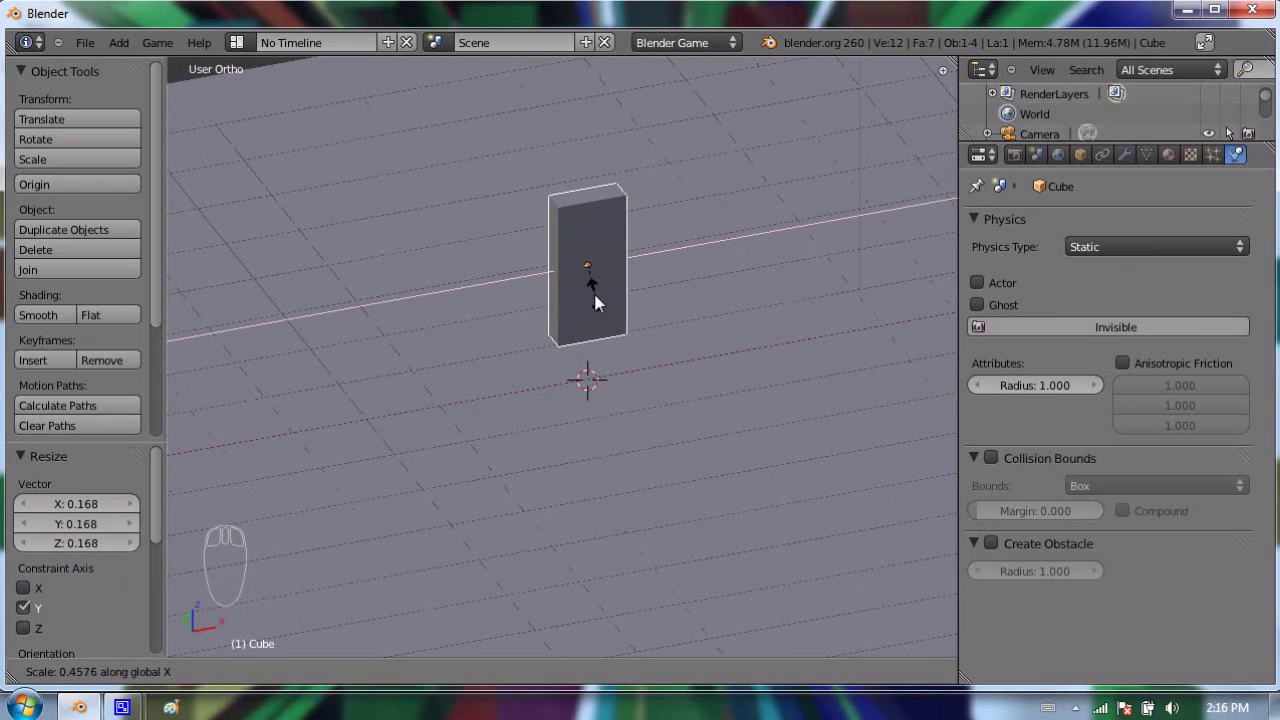
{"action": "left_click", "coordinate": [595, 303]}
{"action": "middle_click_drag", "start_coordinate": [595, 303], "coordinate": [625, 290]}
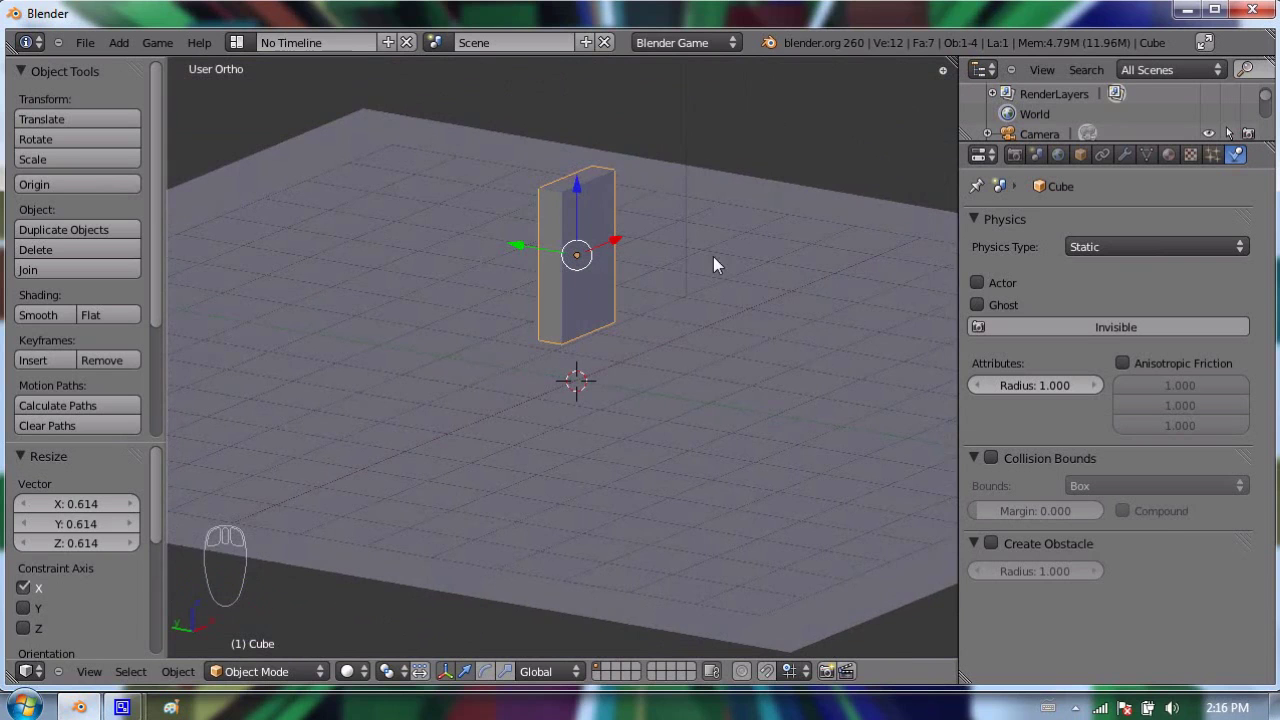
{"action": "scroll", "coordinate": [632, 247], "scroll_direction": "down", "scroll_amount": 3}
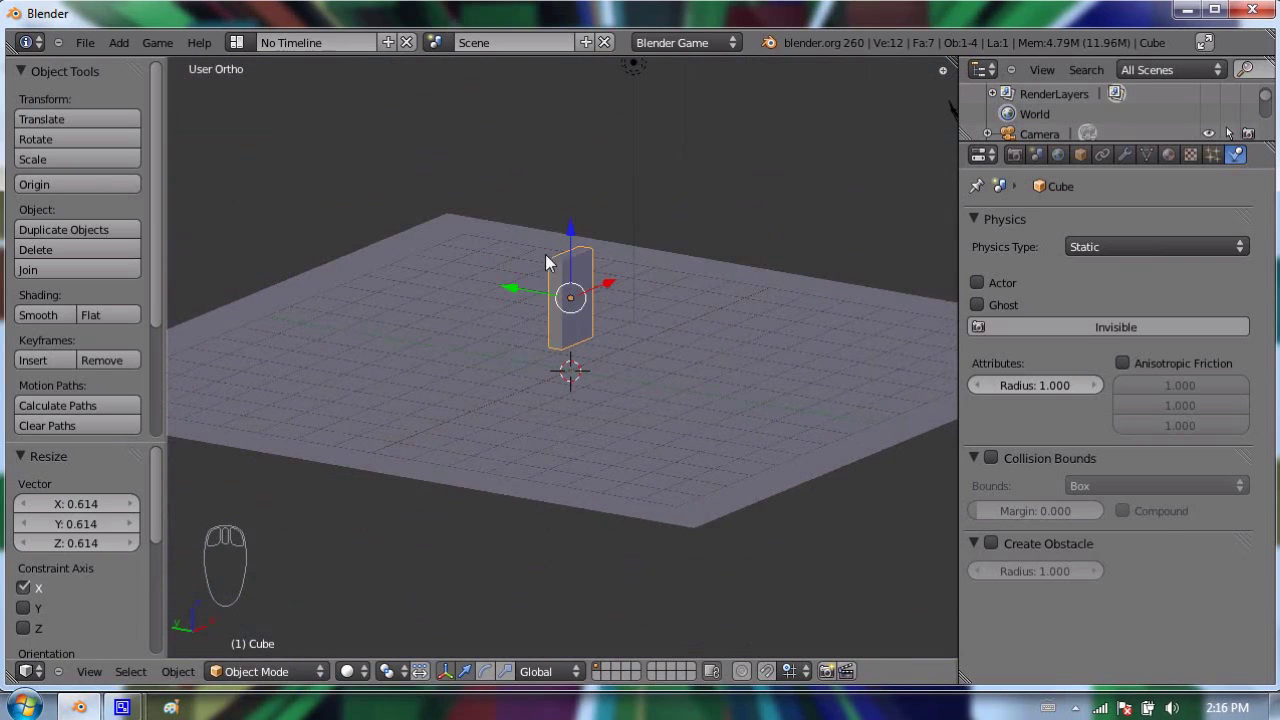
{"action": "middle_click_drag", "start_coordinate": [584, 264], "coordinate": [614, 246]}
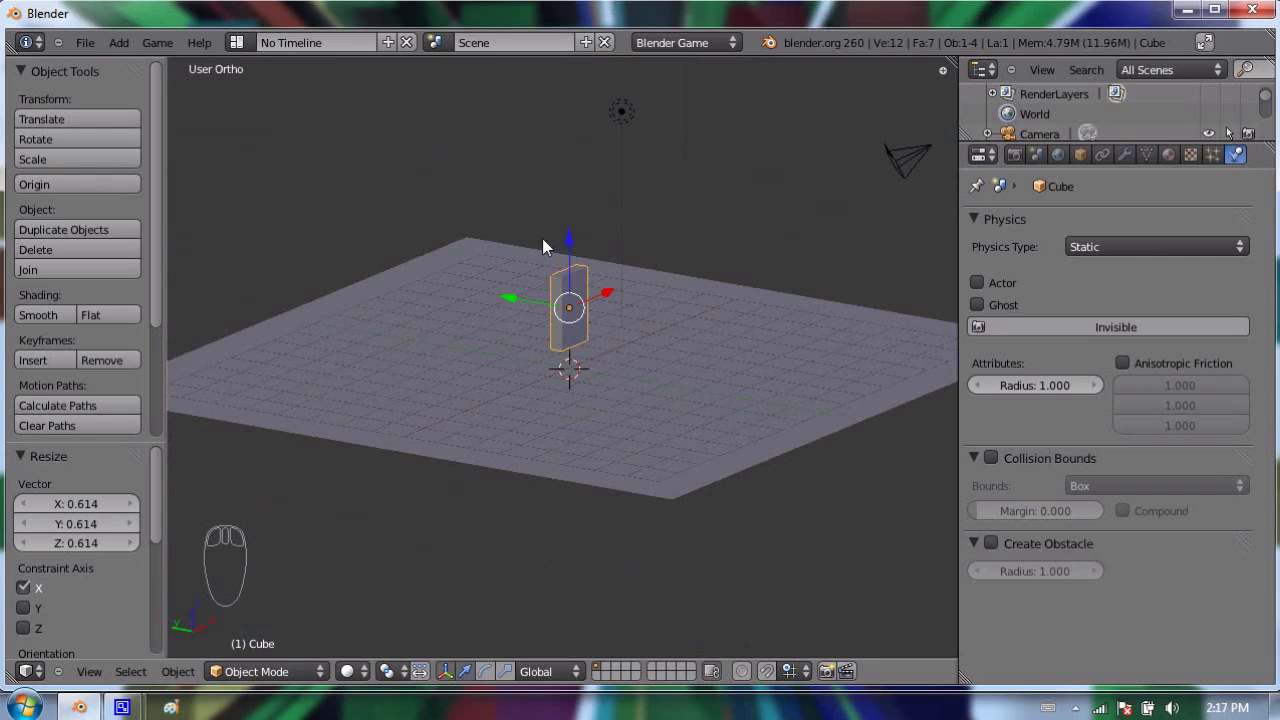
{"action": "key", "text": "p"}
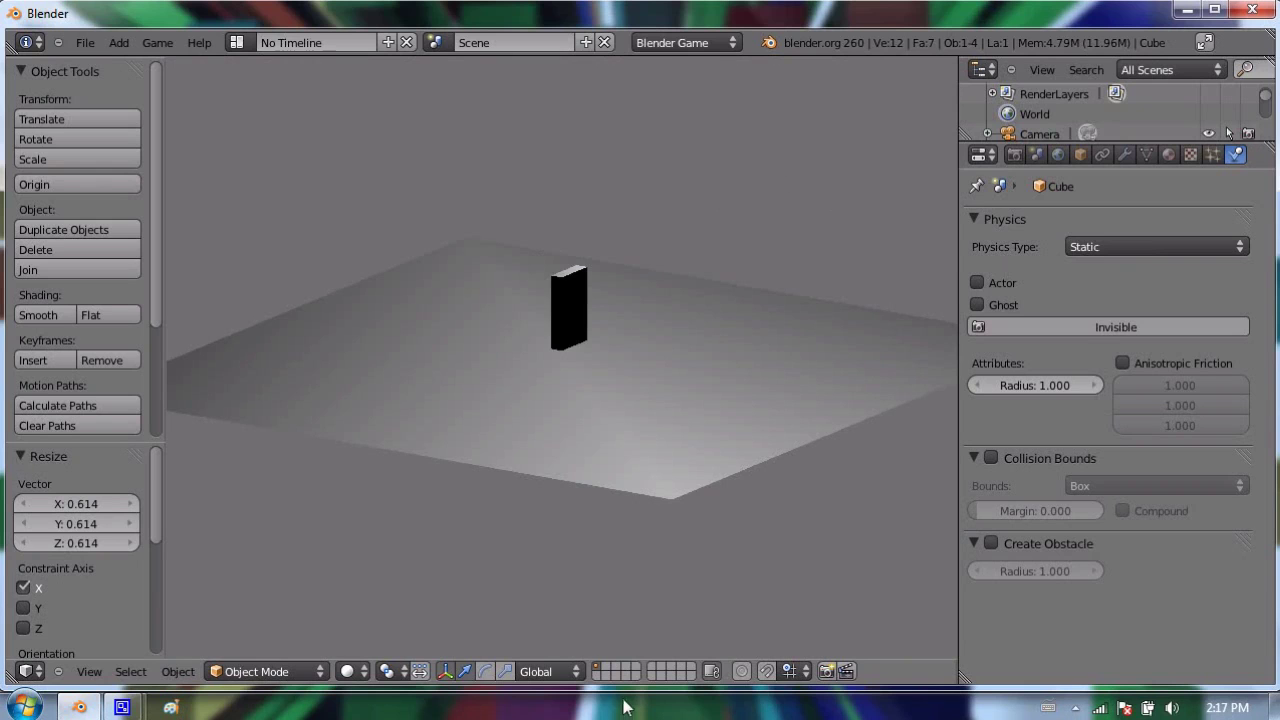
{"action": "key", "text": "Escape"}
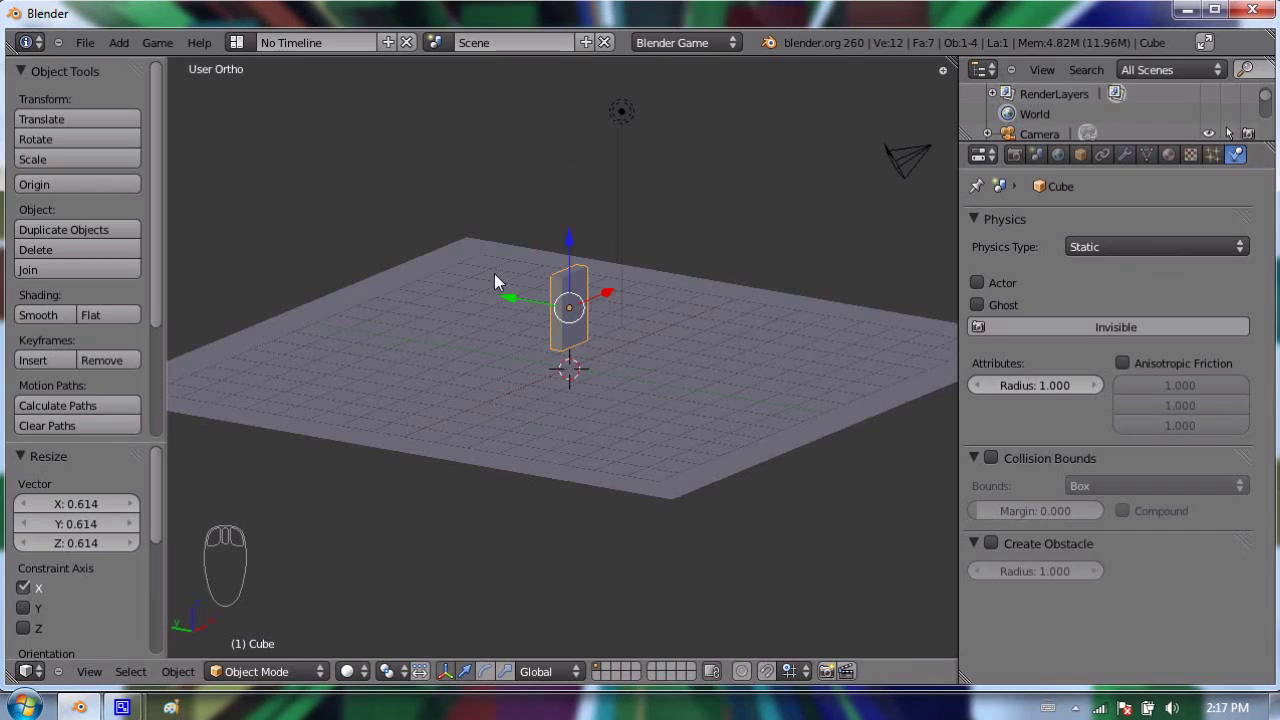
{"action": "key", "text": "p"}
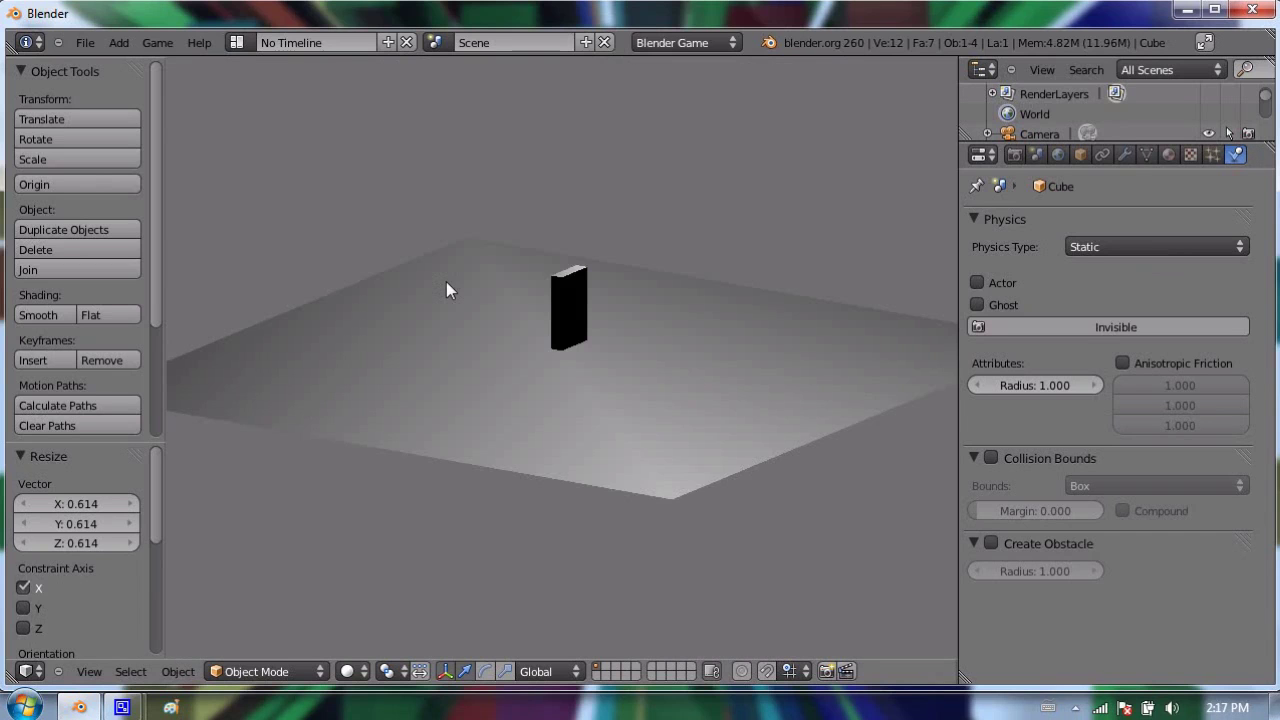
{"action": "key", "text": "Escape"}
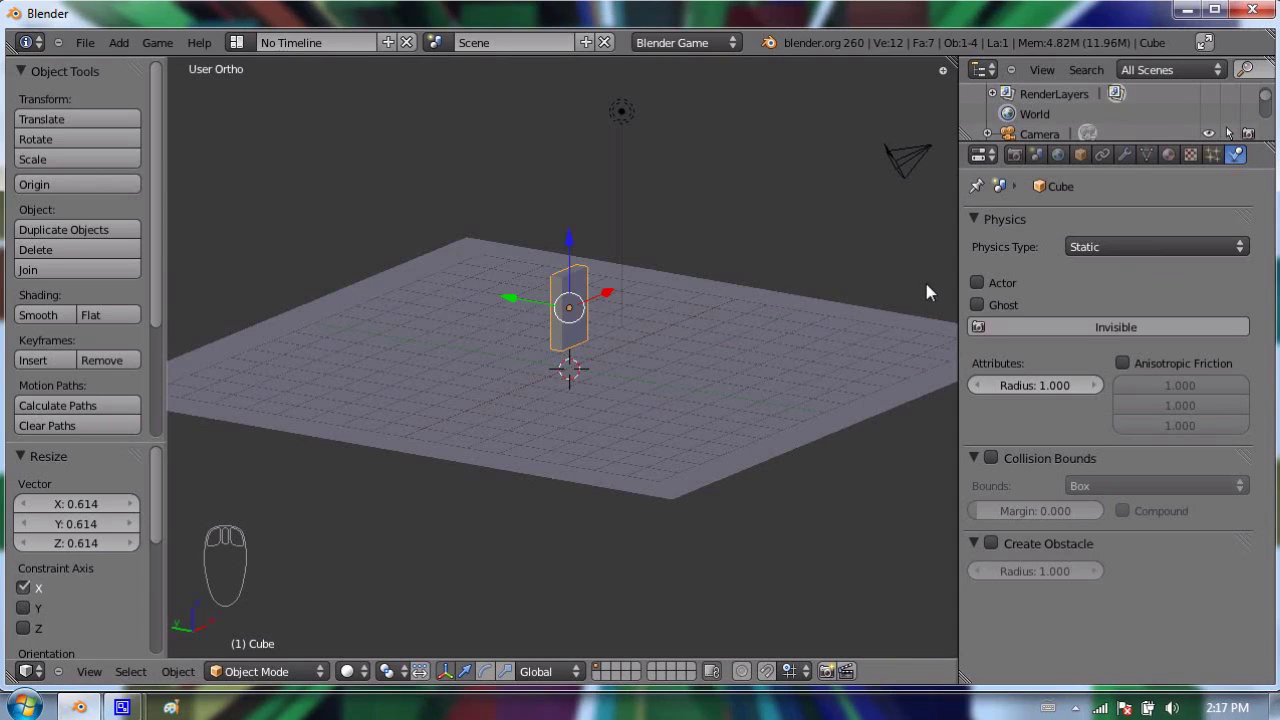
- Set the domino's Physics Type to Rigid Body and test-run the game
{"action": "left_click", "coordinate": [1130, 248]}
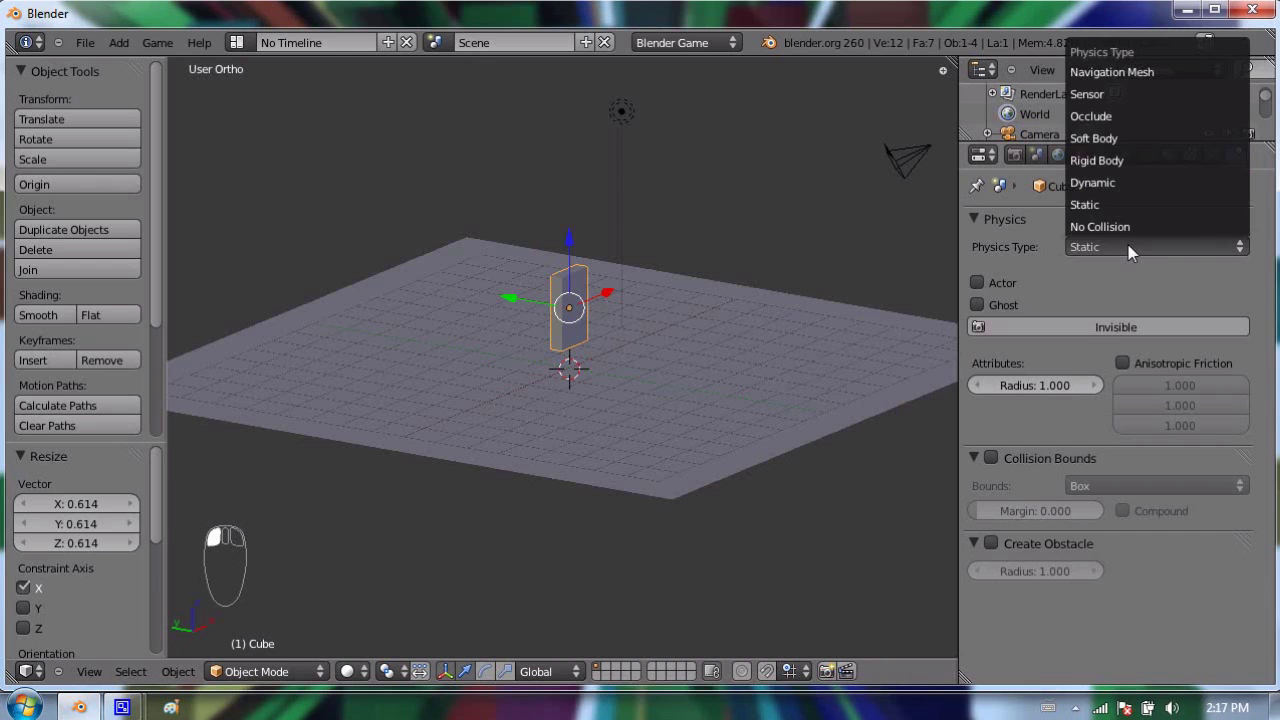
{"action": "left_click", "coordinate": [1147, 158]}
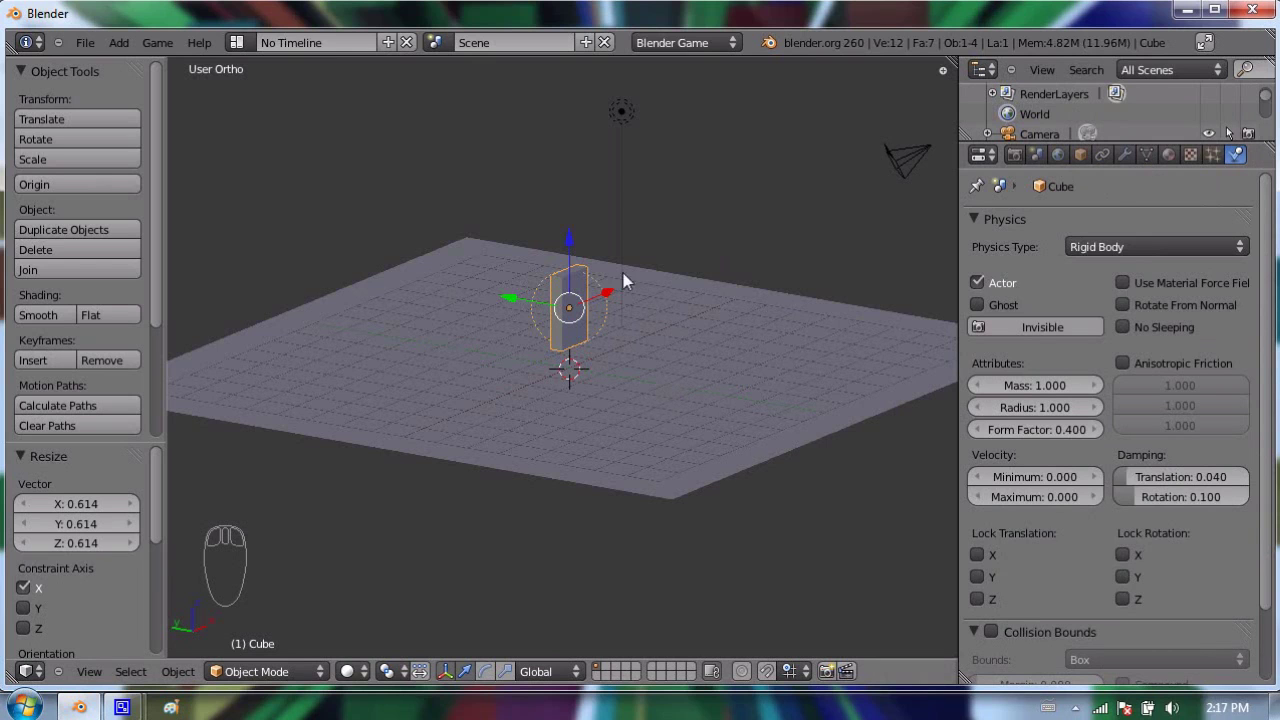
{"action": "key", "text": "p"}
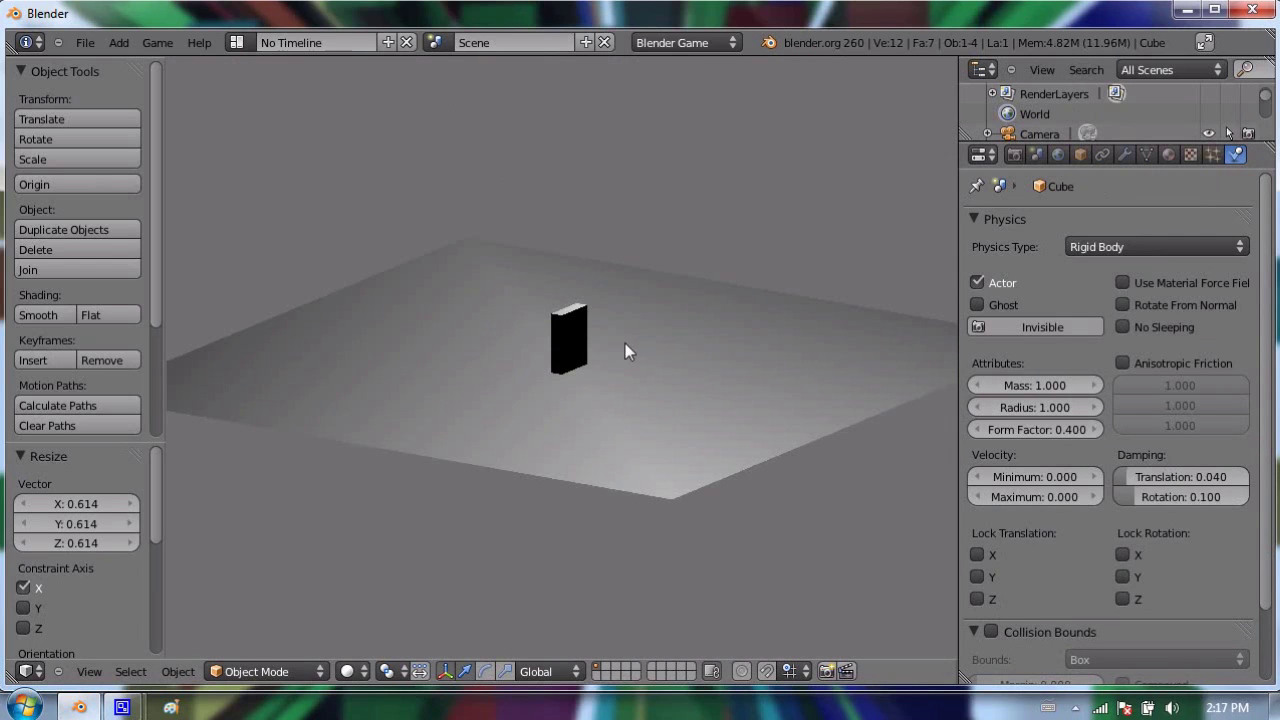
{"action": "key", "text": "Escape"}
{"action": "middle_click_drag", "start_coordinate": [538, 414], "coordinate": [587, 378]}
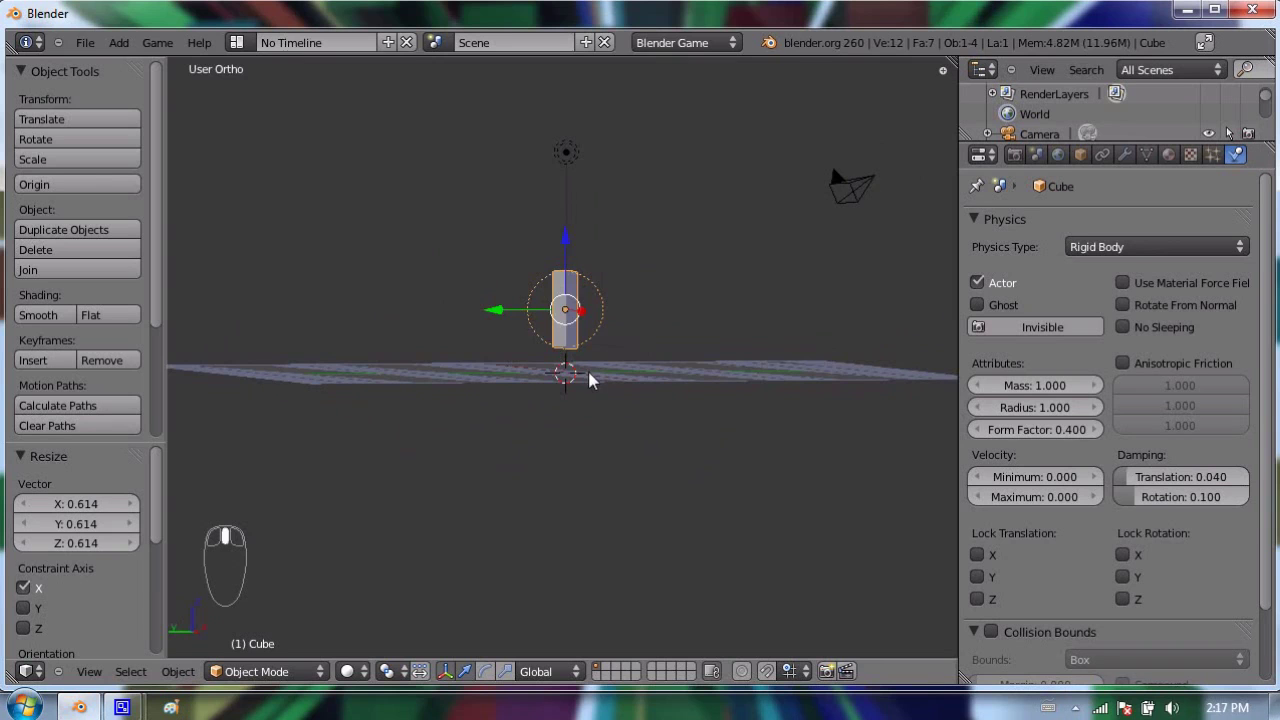
- Run the game once more to watch the rigid-body domino settle
{"action": "key", "text": "p"}
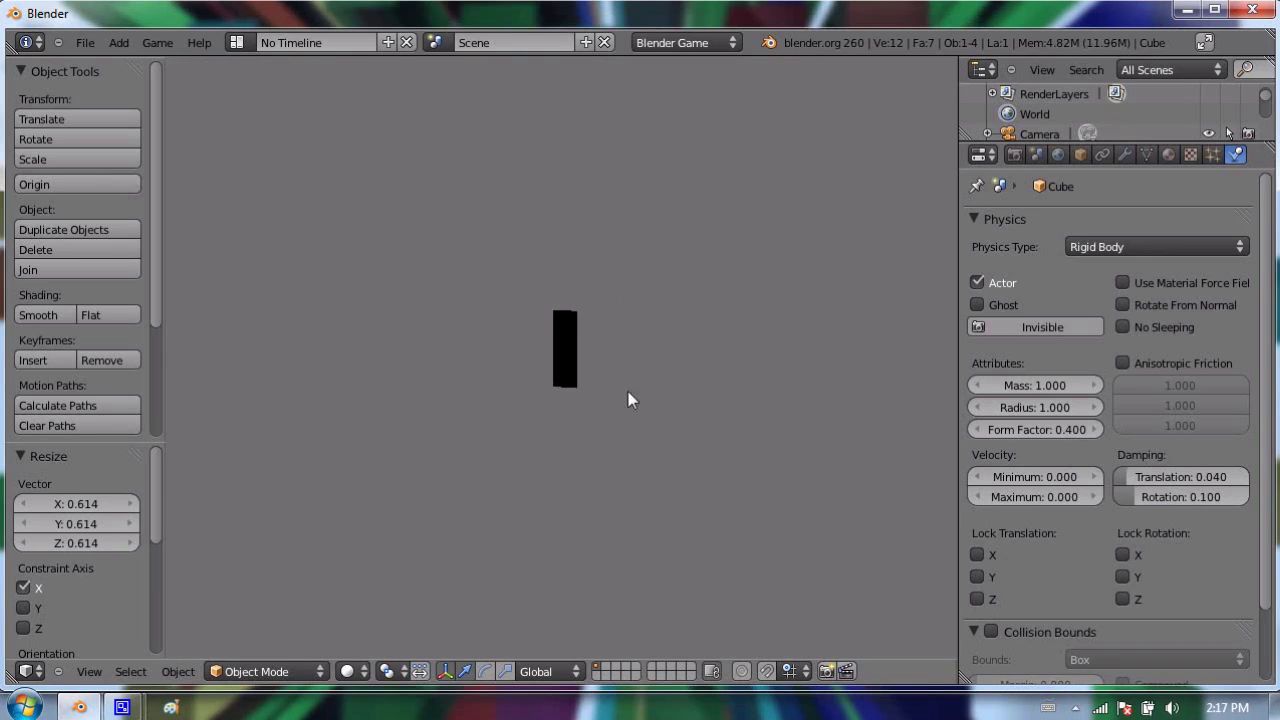
{"action": "key", "text": "Escape"}
{"action": "middle_click_drag", "start_coordinate": [536, 330], "coordinate": [466, 363]}
- Extrude the ground plane downward into a thick slab, then test-run the game
{"action": "right_click", "coordinate": [457, 371]}
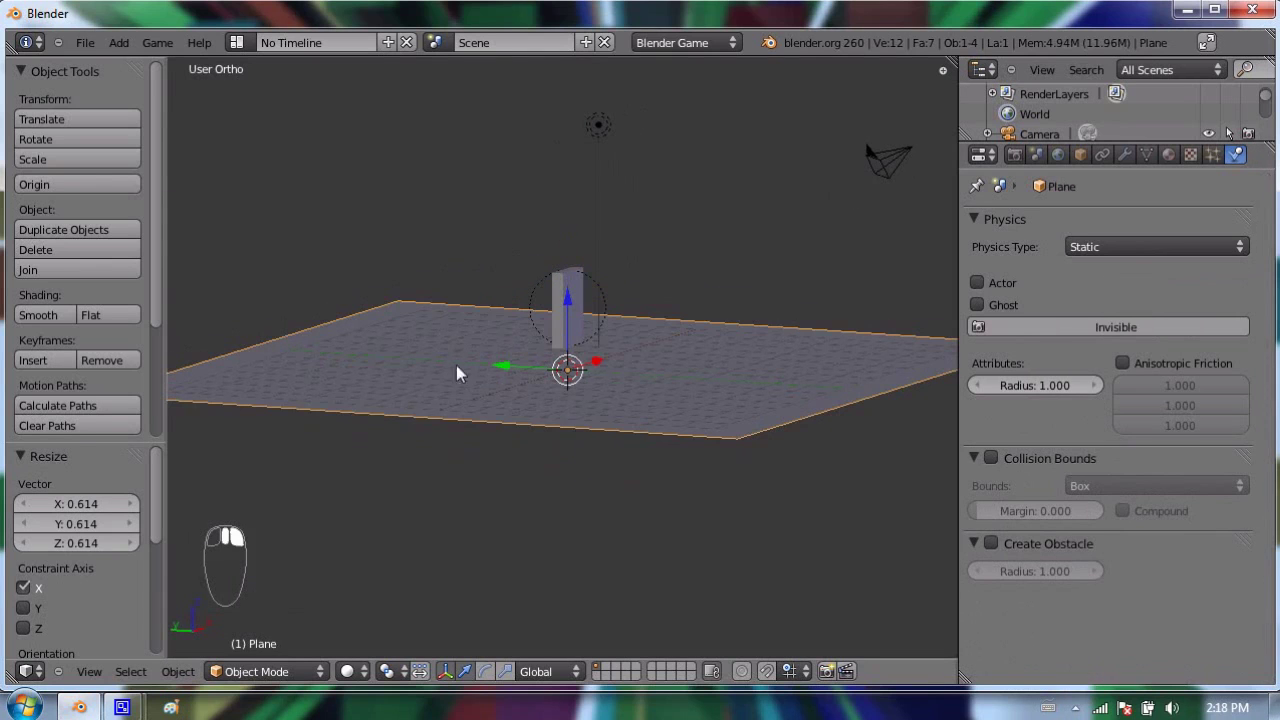
{"action": "key", "text": "Tab"}
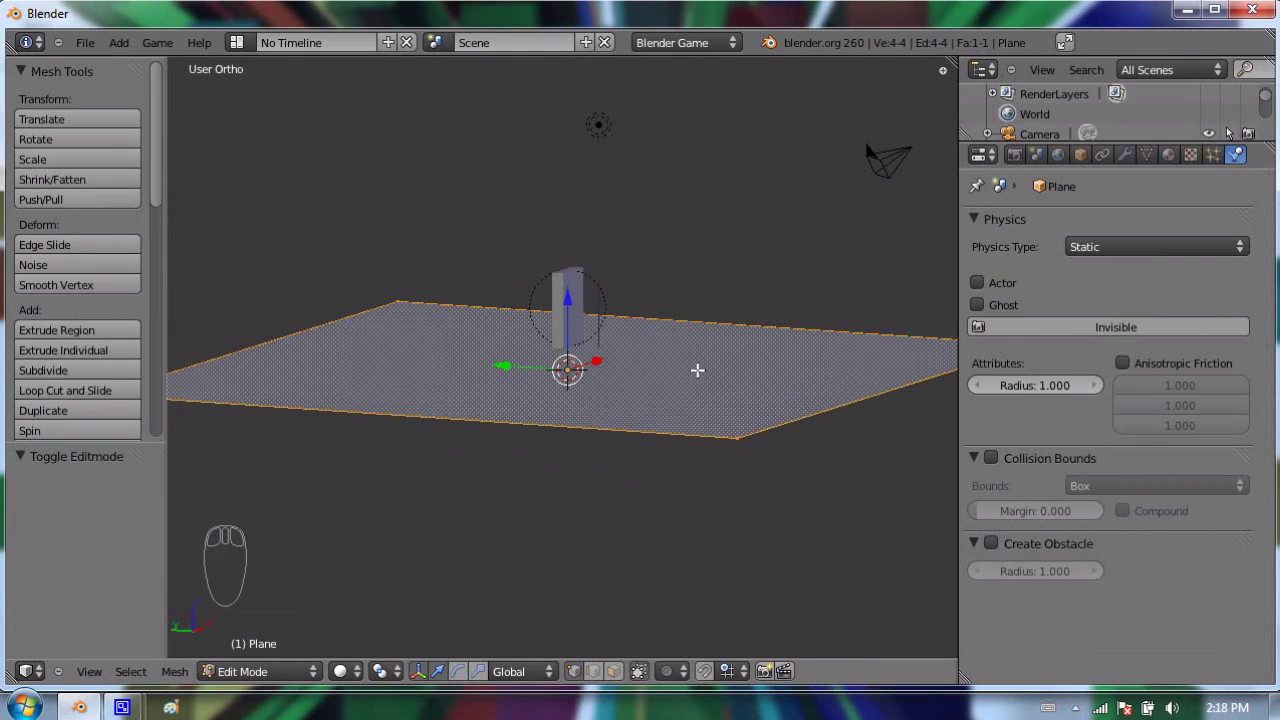
{"action": "key", "text": "e"}
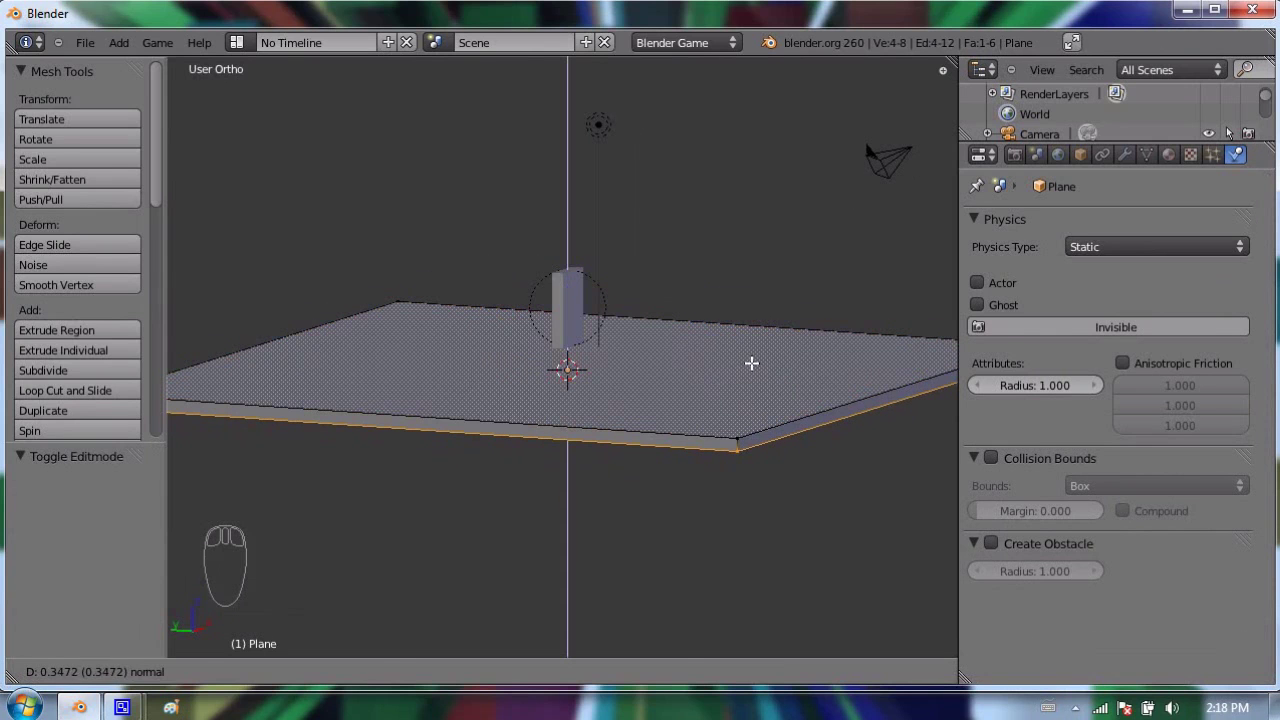
{"action": "left_click", "coordinate": [749, 364]}
{"action": "key", "text": "Tab"}
{"action": "middle_click_drag", "start_coordinate": [645, 322], "coordinate": [560, 338]}
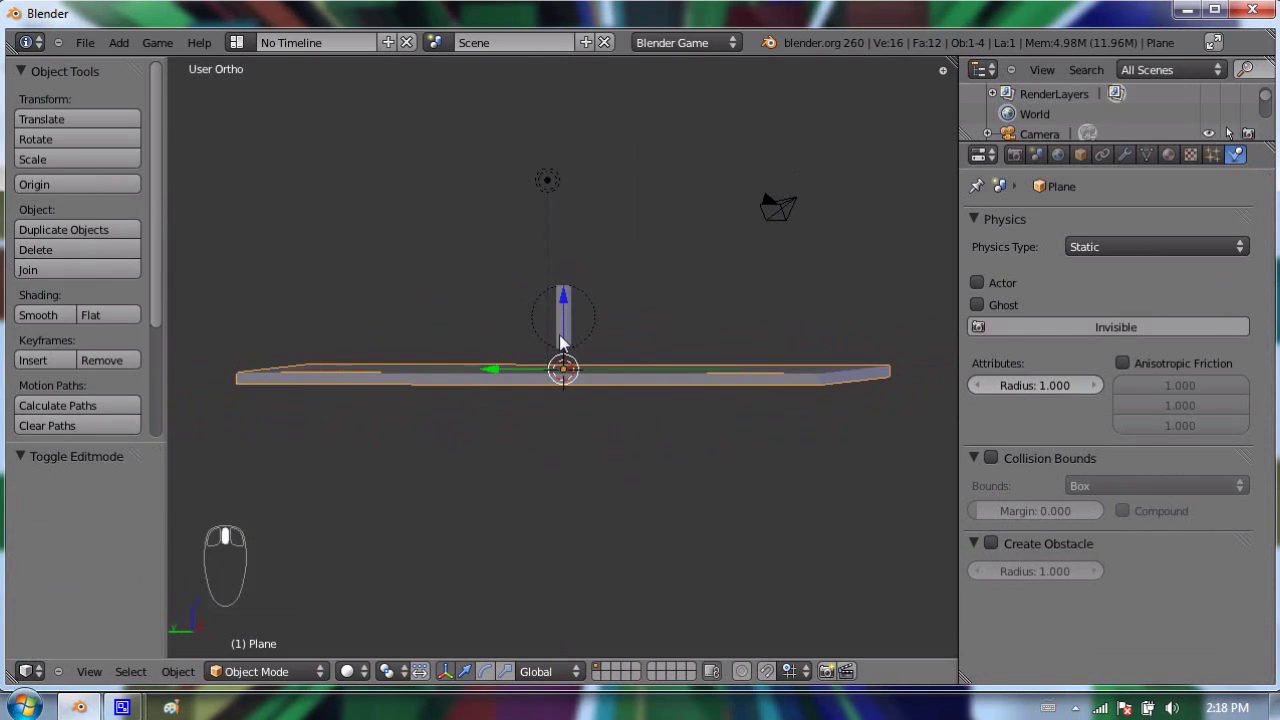
{"action": "key", "text": "p"}
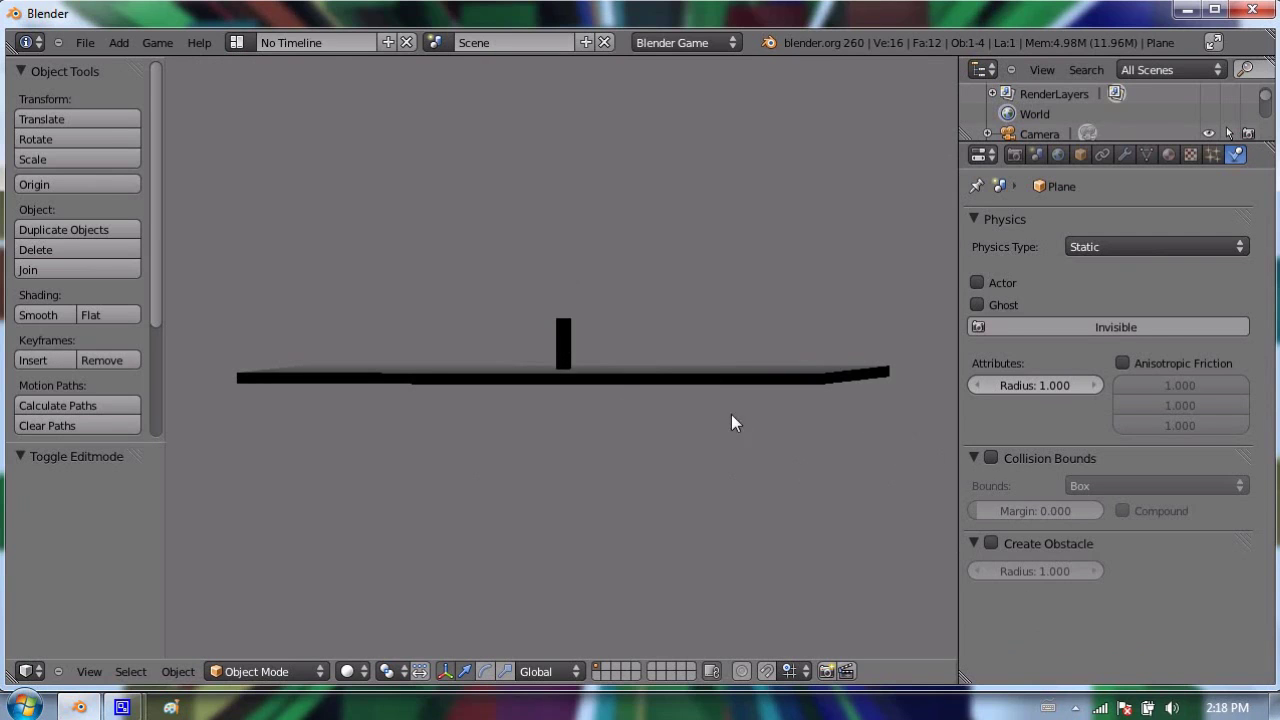
{"action": "key", "text": "Escape"}
- Enable Collision Bounds on the domino cube with the Convex Hull bounds shape
{"action": "right_click", "coordinate": [572, 318]}
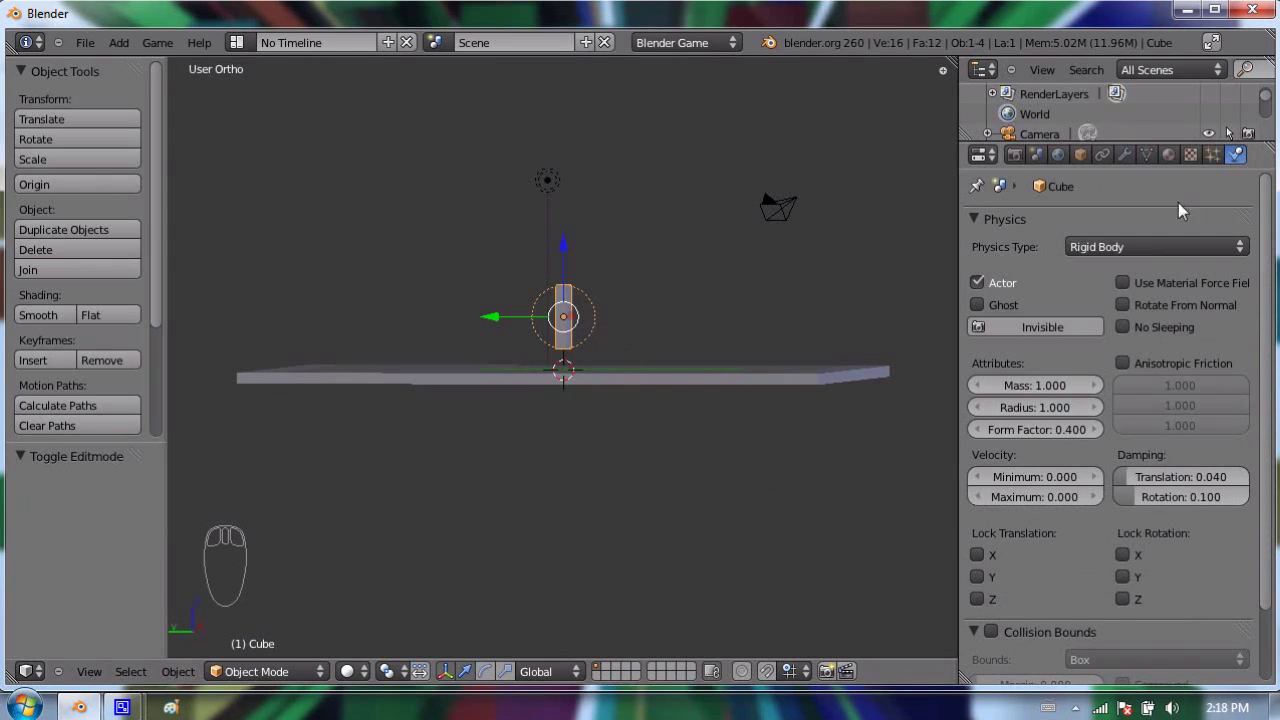
{"action": "scroll", "coordinate": [1100, 347], "scroll_direction": "down", "scroll_amount": 2}
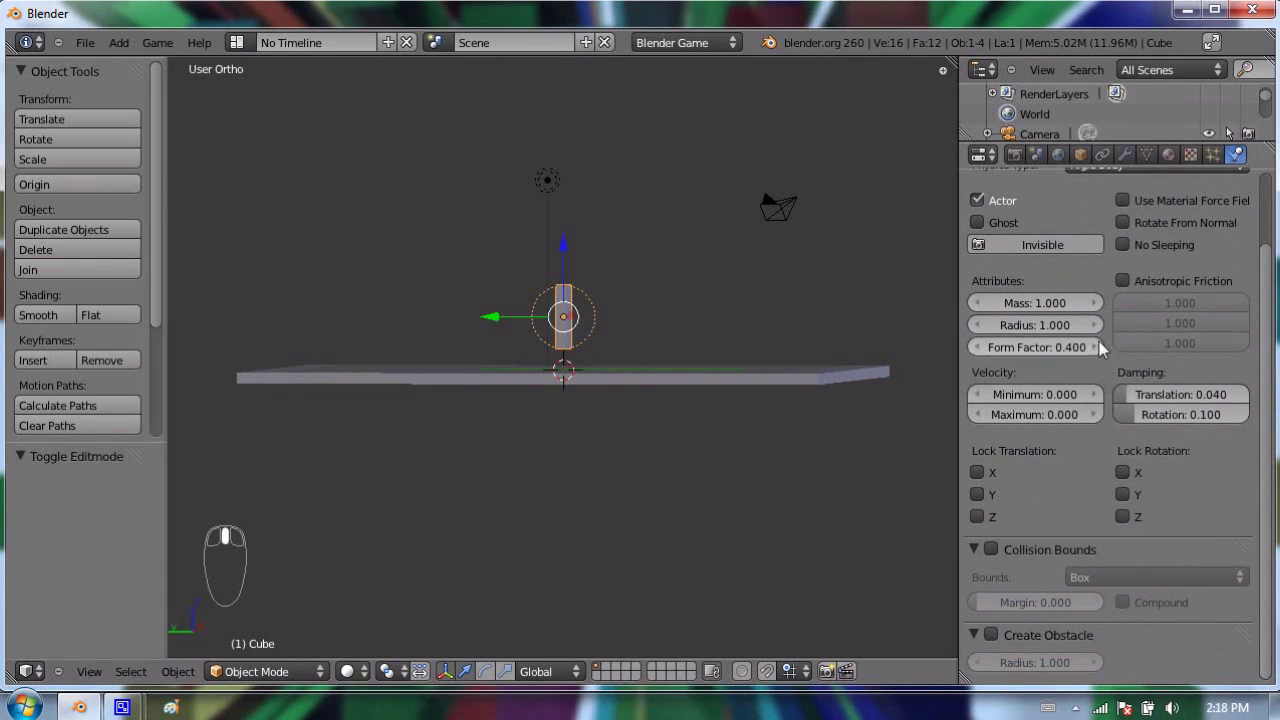
{"action": "left_click", "coordinate": [990, 549]}
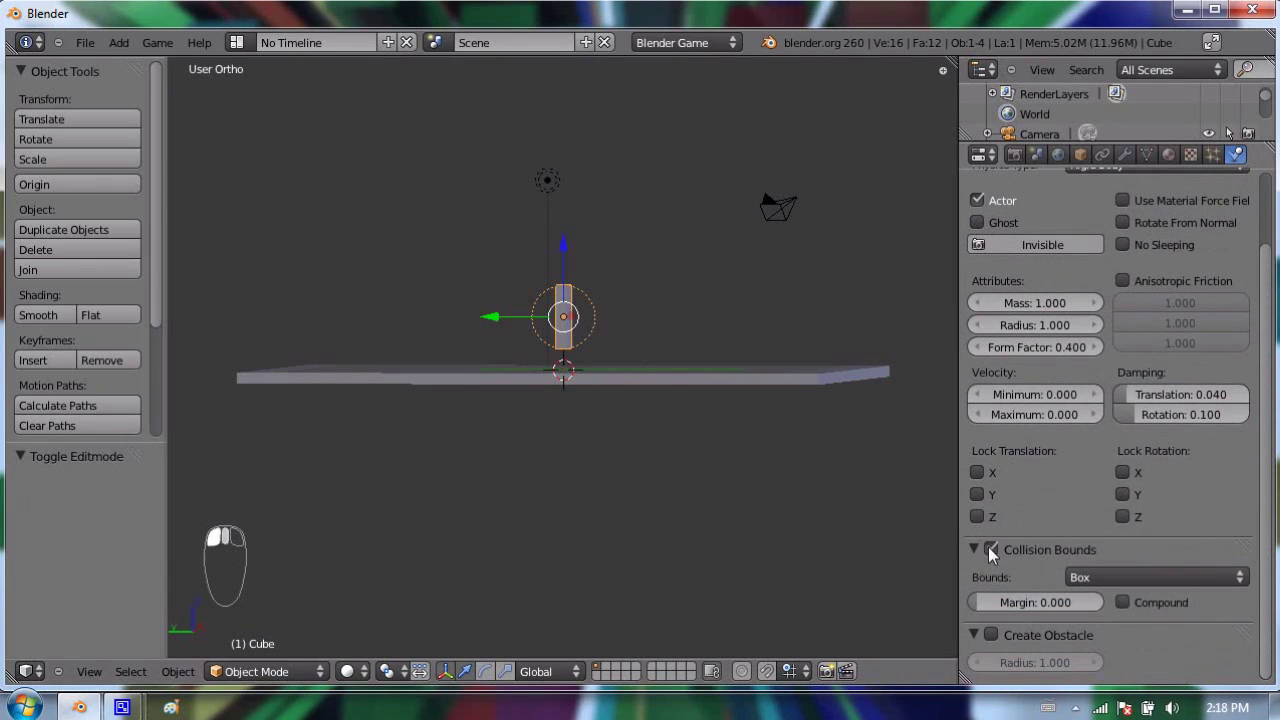
{"action": "left_click", "coordinate": [1127, 577]}
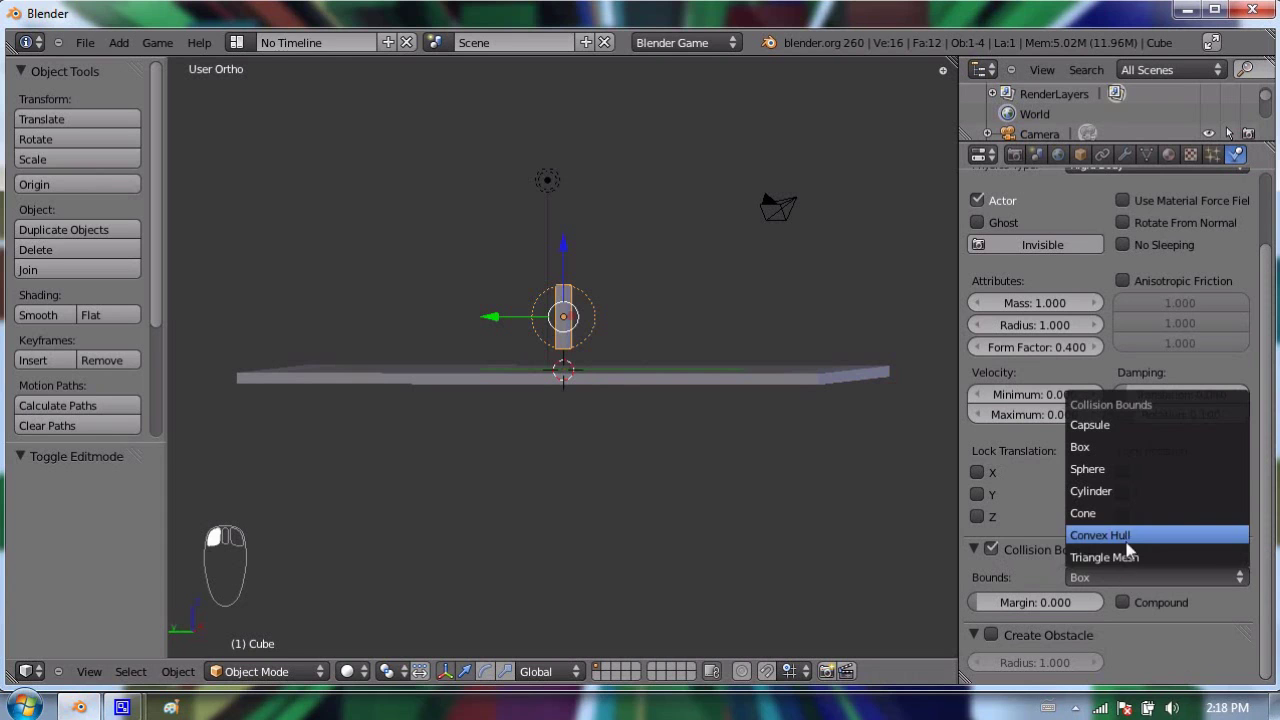
{"action": "left_click", "coordinate": [1128, 537]}
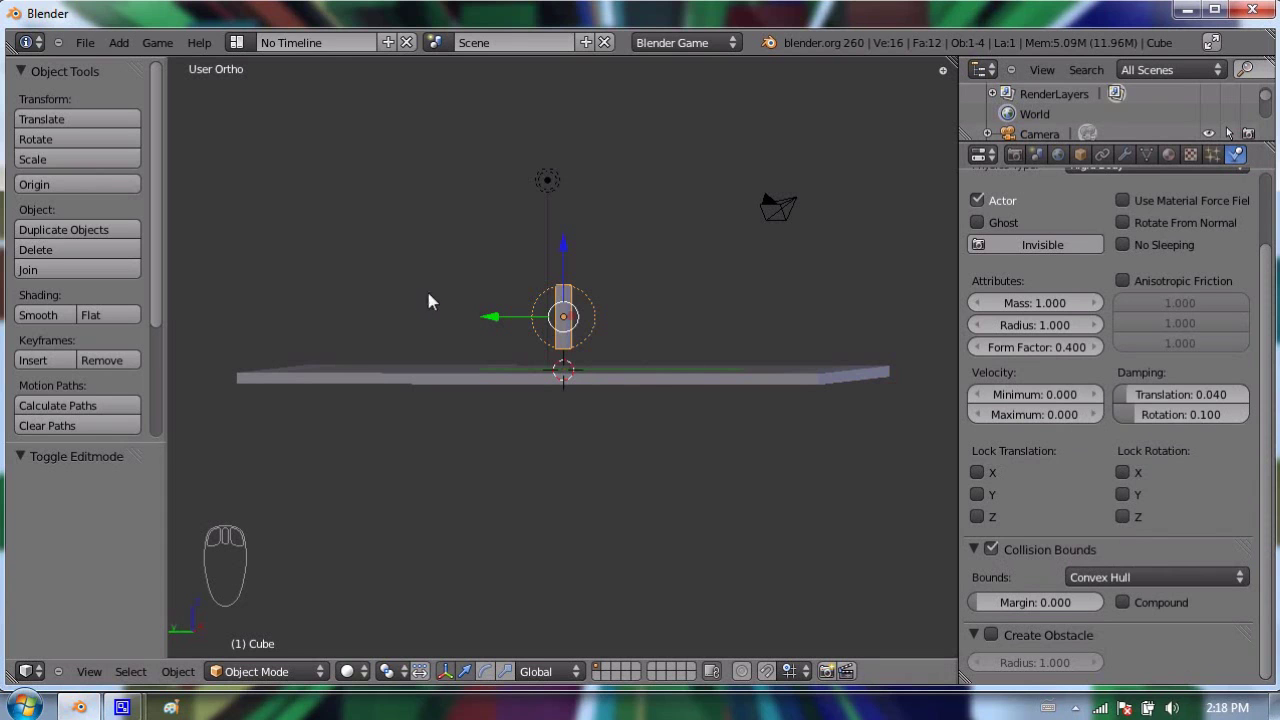
{"action": "scroll", "coordinate": [663, 254], "scroll_direction": "up", "scroll_amount": 4}
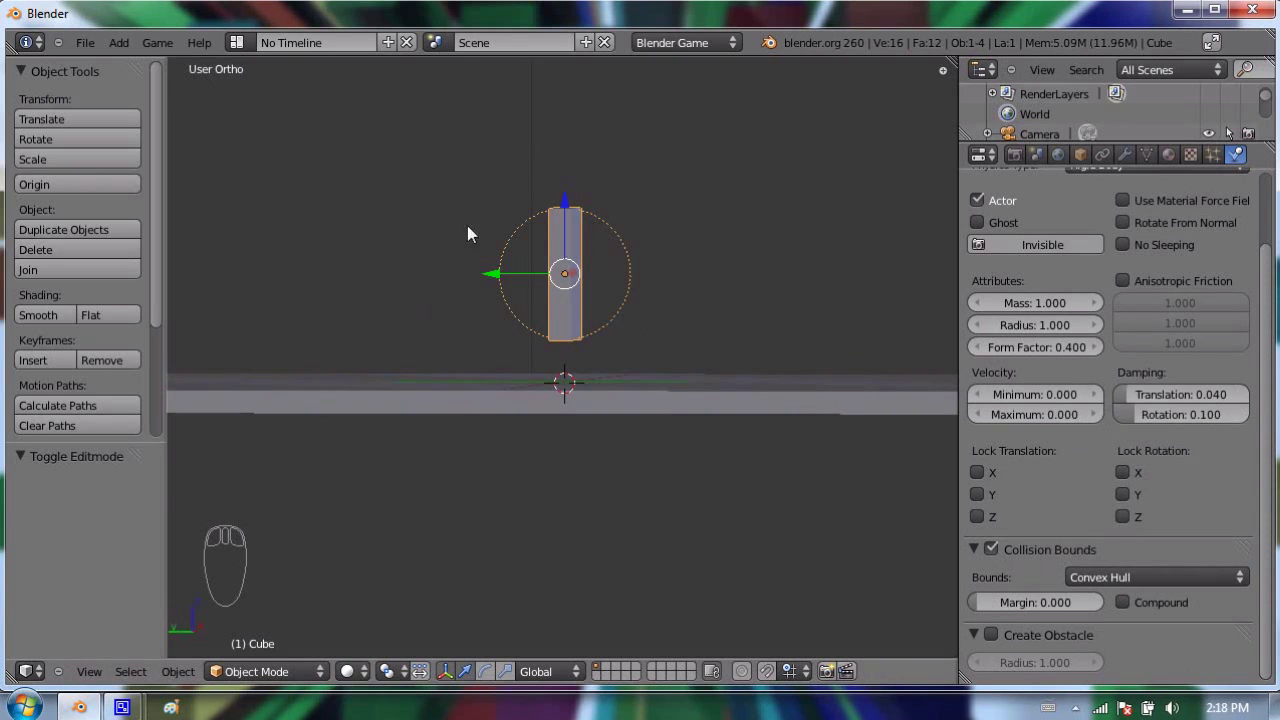
{"action": "middle_click_drag", "start_coordinate": [543, 263], "coordinate": [447, 272]}
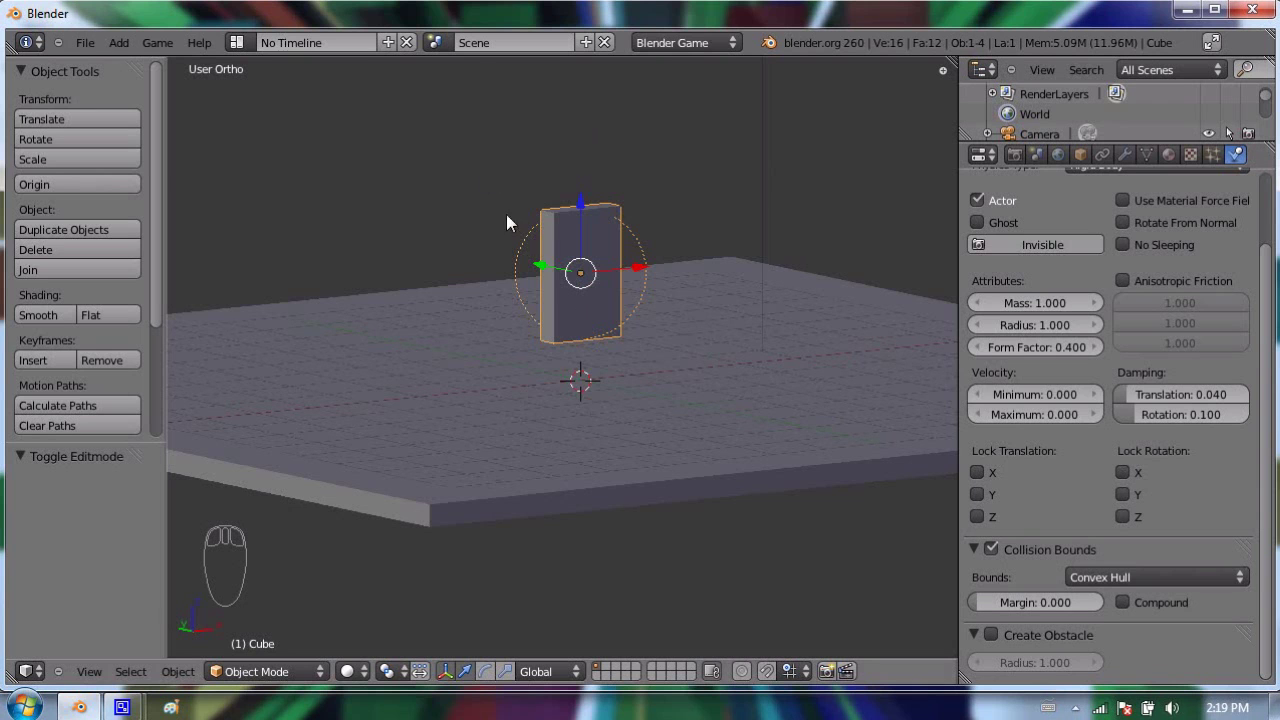
{"action": "left_click", "coordinate": [1137, 577]}
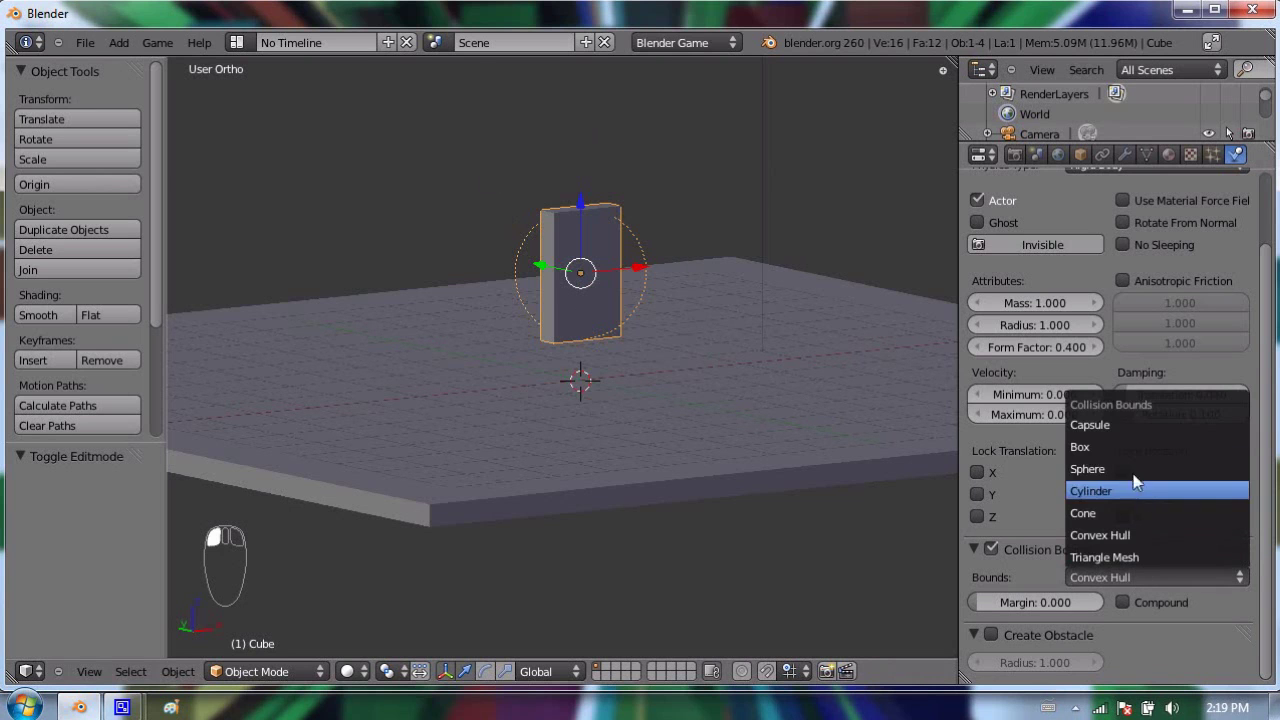
{"action": "left_click", "coordinate": [1150, 537]}
{"action": "middle_click_drag", "start_coordinate": [526, 341], "coordinate": [545, 305]}
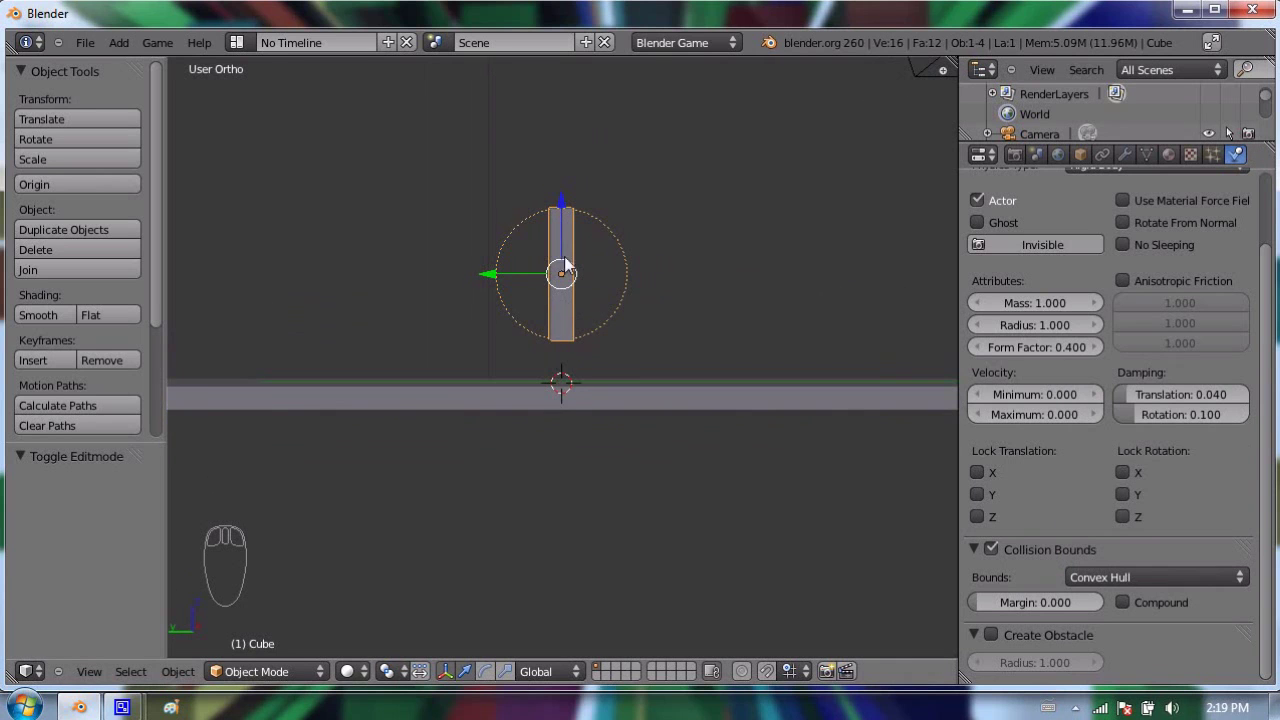
{"action": "middle_click_drag", "start_coordinate": [578, 245], "coordinate": [567, 246]}
{"action": "key", "text": "p"}
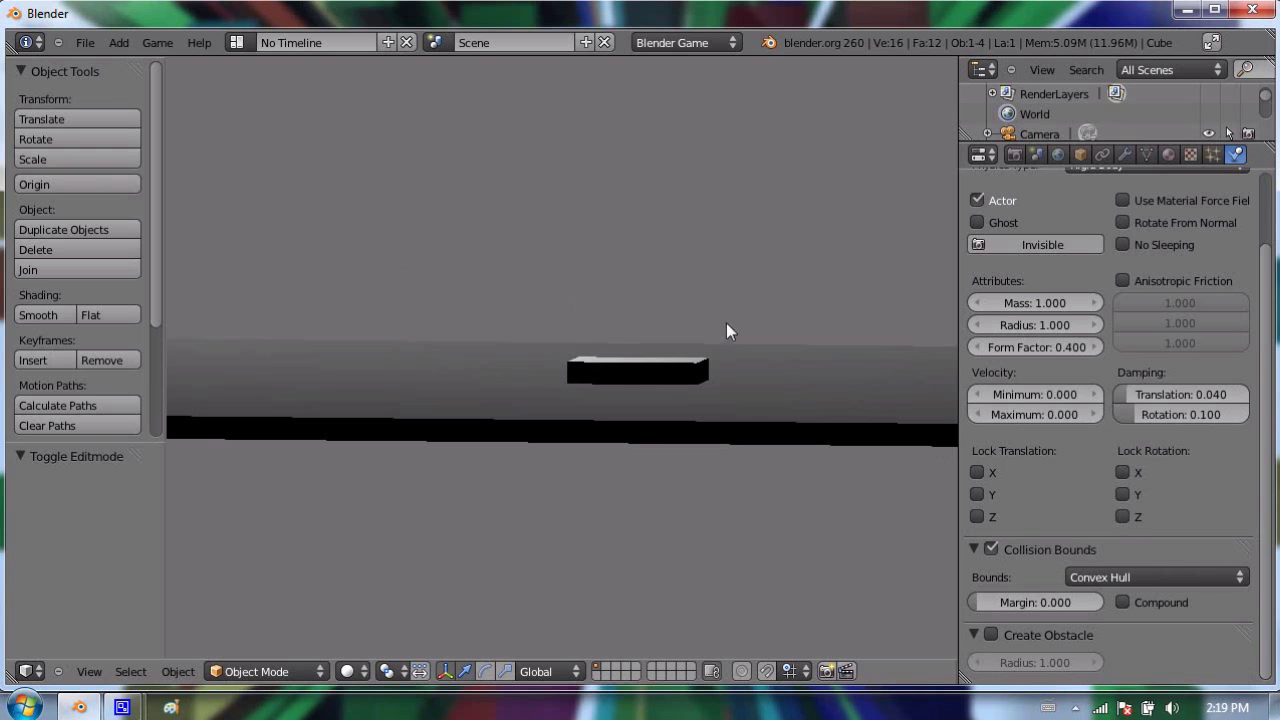
{"action": "key", "text": "Escape"}
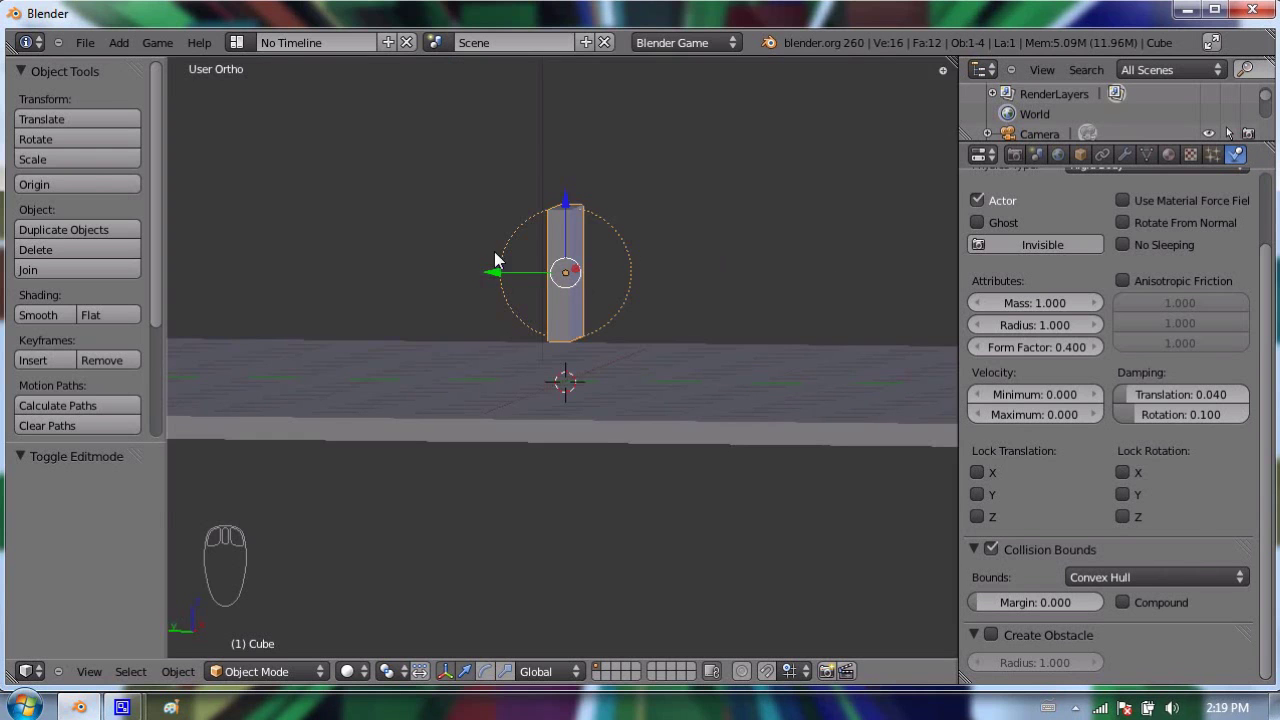
{"action": "middle_click_drag", "start_coordinate": [597, 292], "coordinate": [606, 292]}
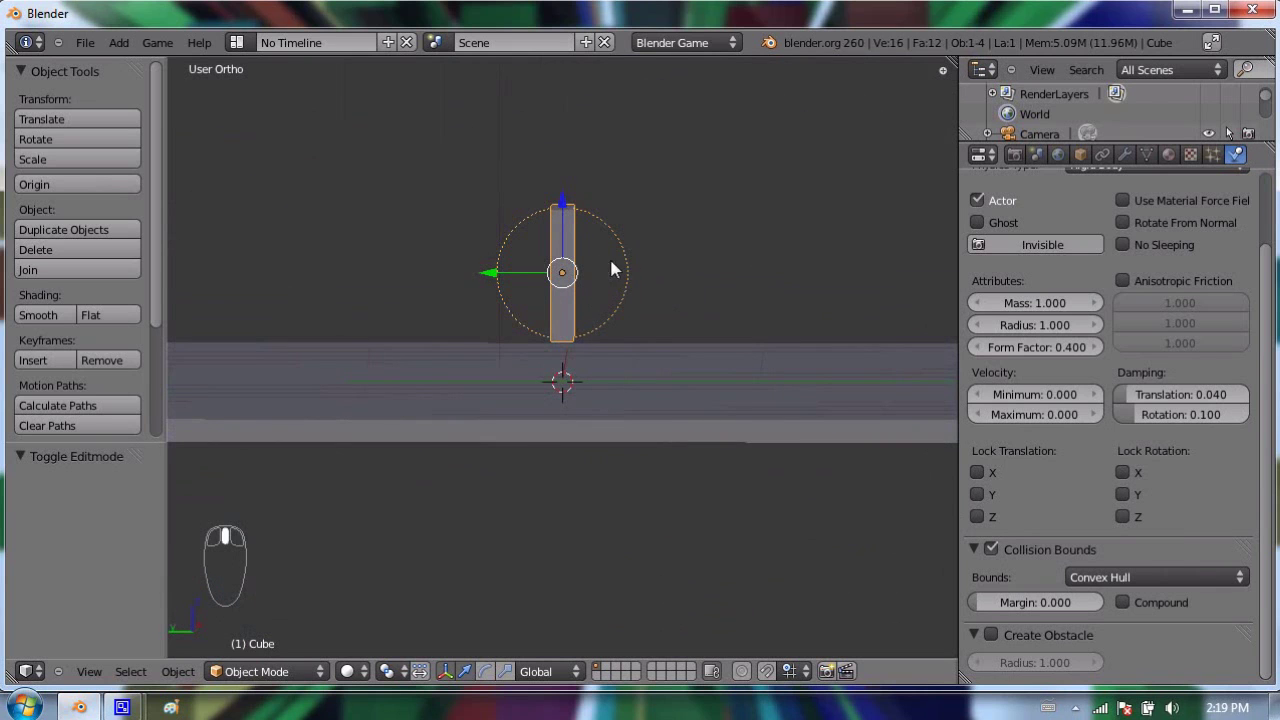
- Duplicate the cube as Cube.001, raise it 1.746 on Z, and test it in the game
{"action": "key", "text": "shift+d"}
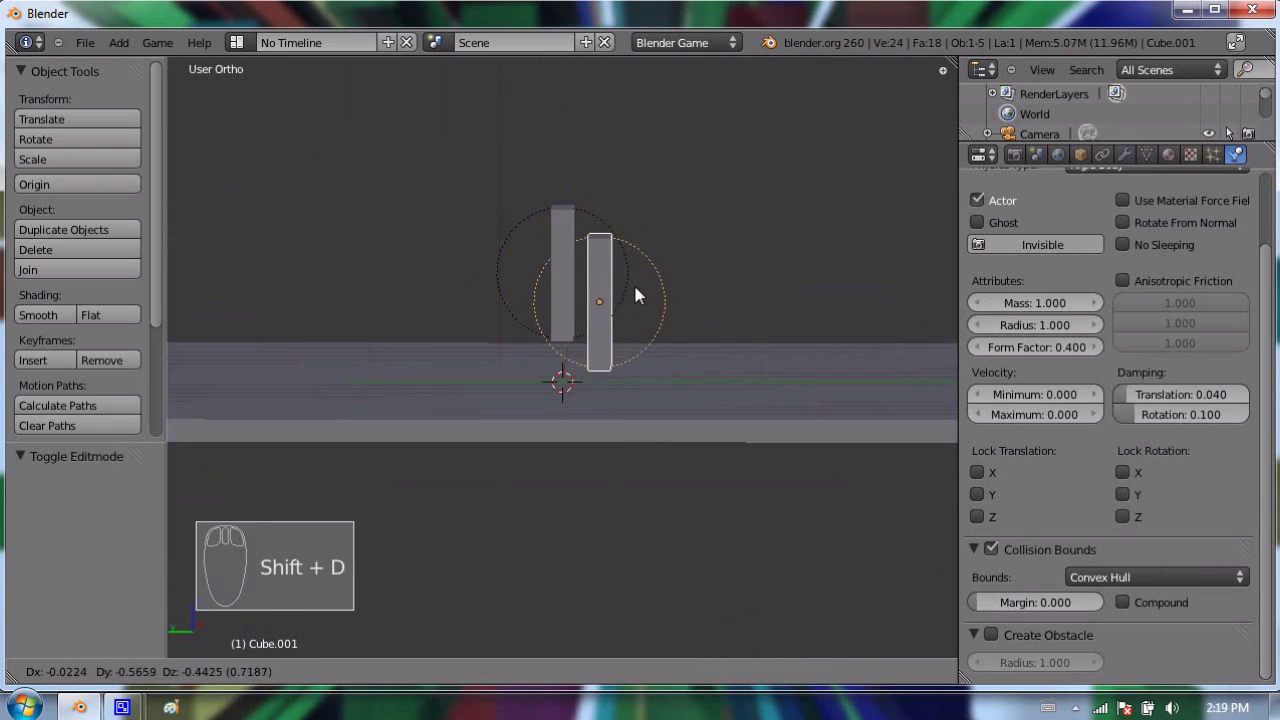
{"action": "left_click", "coordinate": [636, 291]}
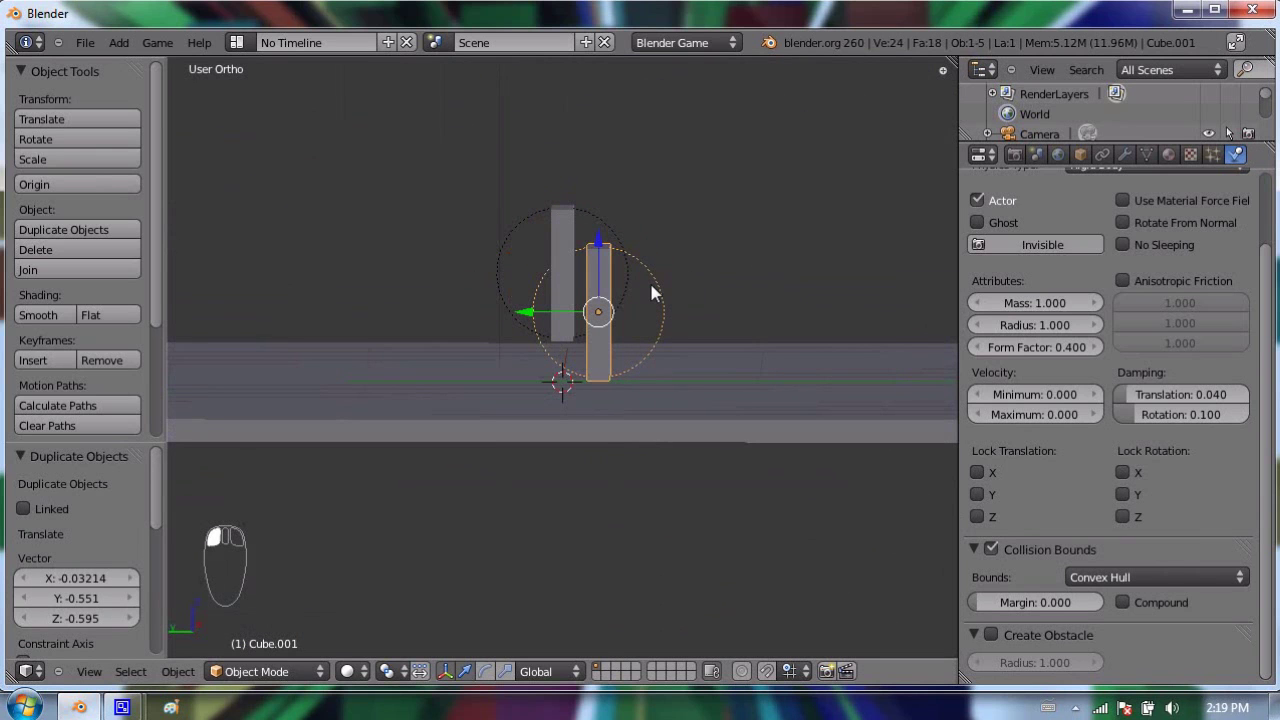
{"action": "key", "text": "p"}
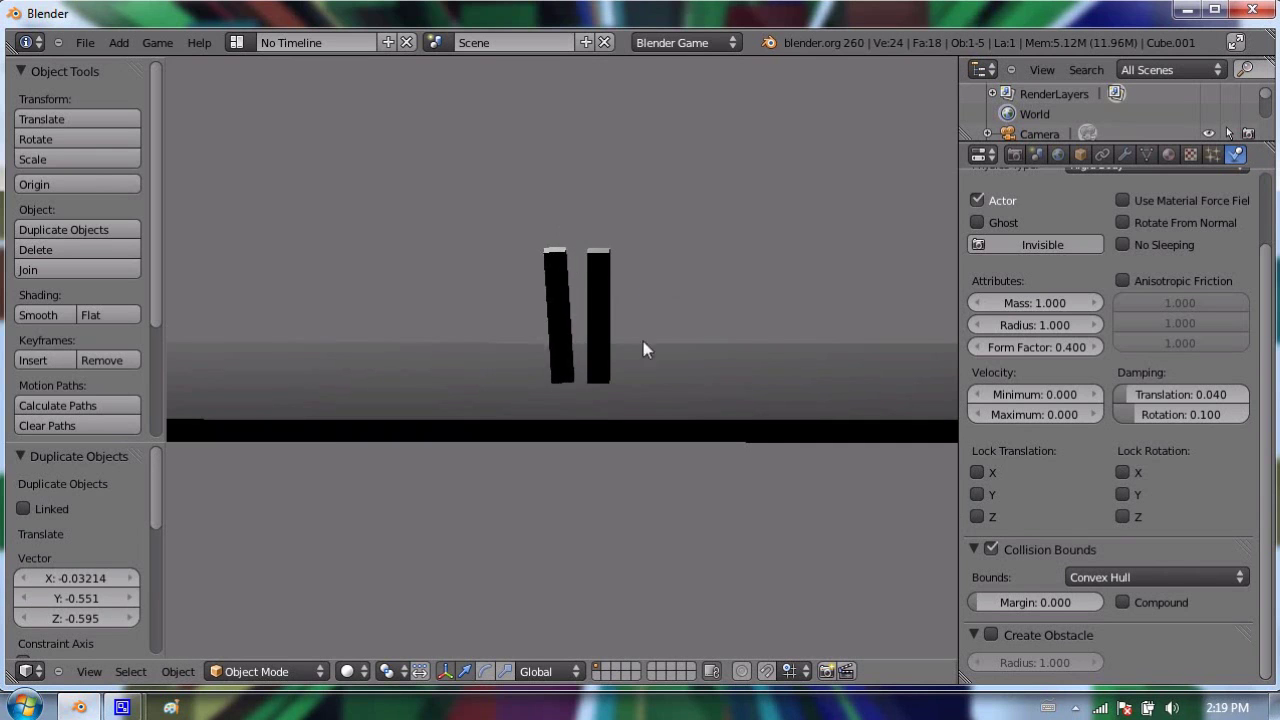
{"action": "key", "text": "Escape"}
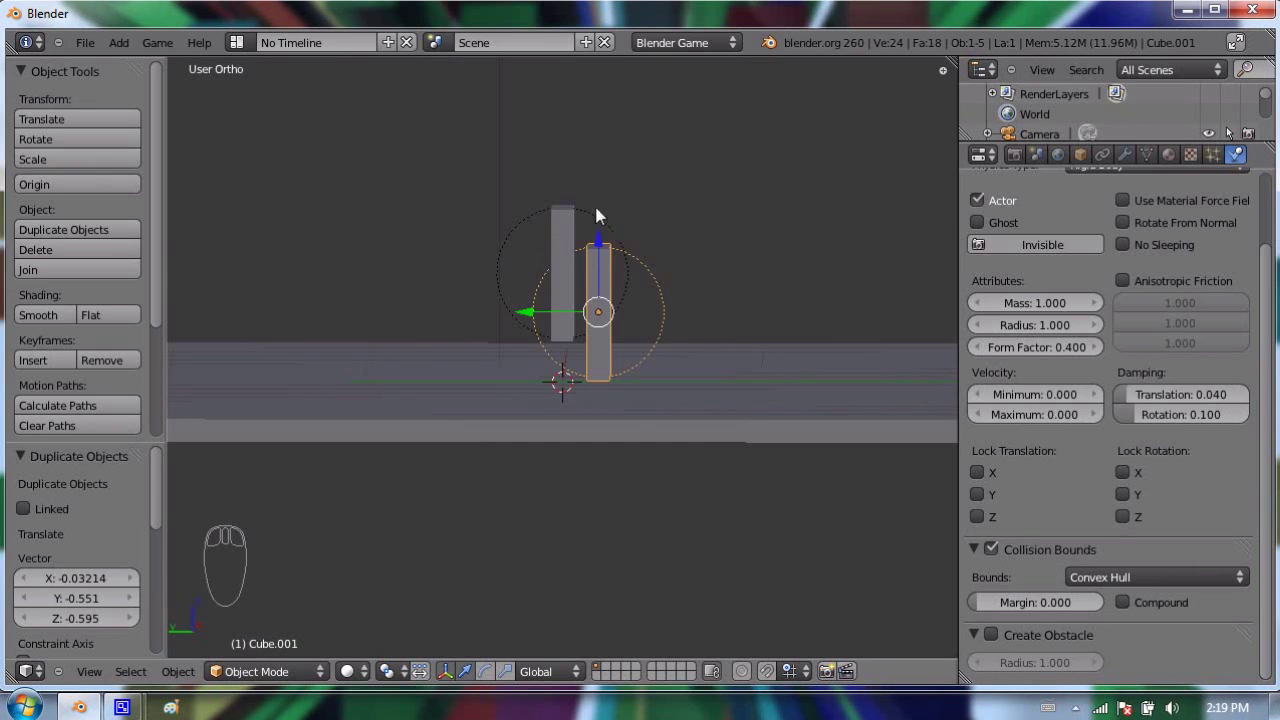
{"action": "left_click_drag", "start_coordinate": [598, 245], "coordinate": [605, 137]}
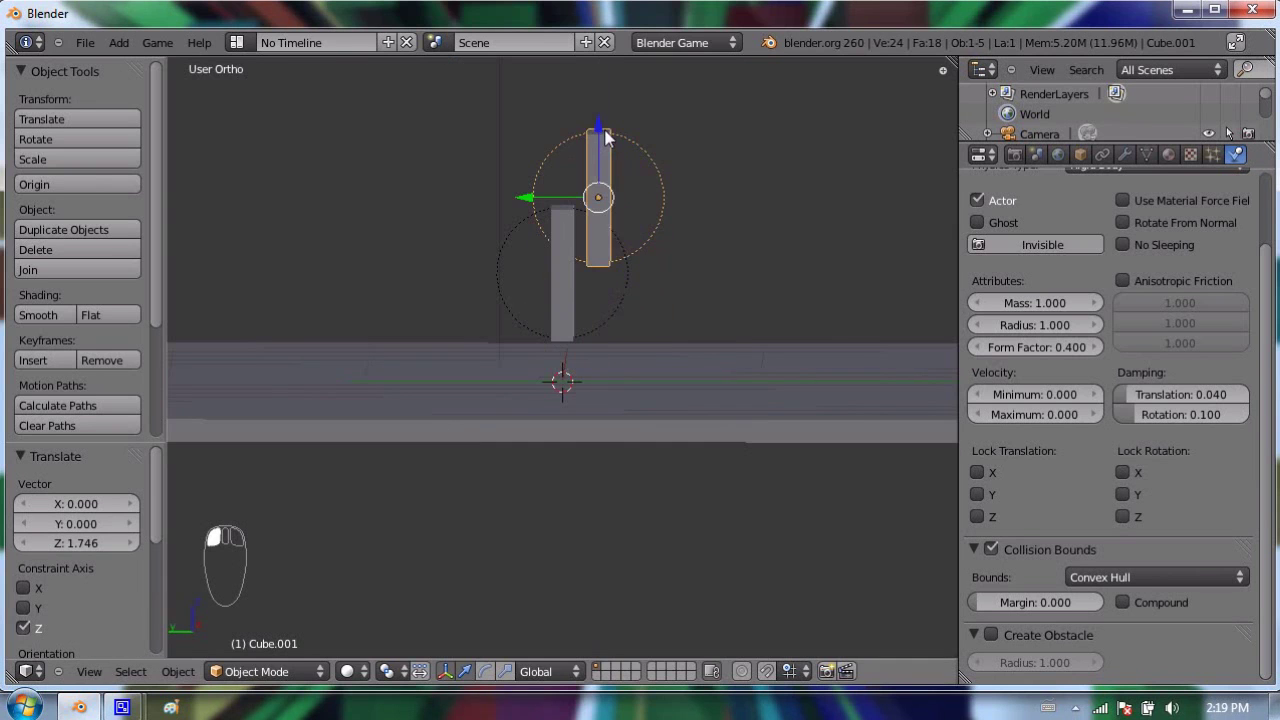
{"action": "key", "text": "p"}
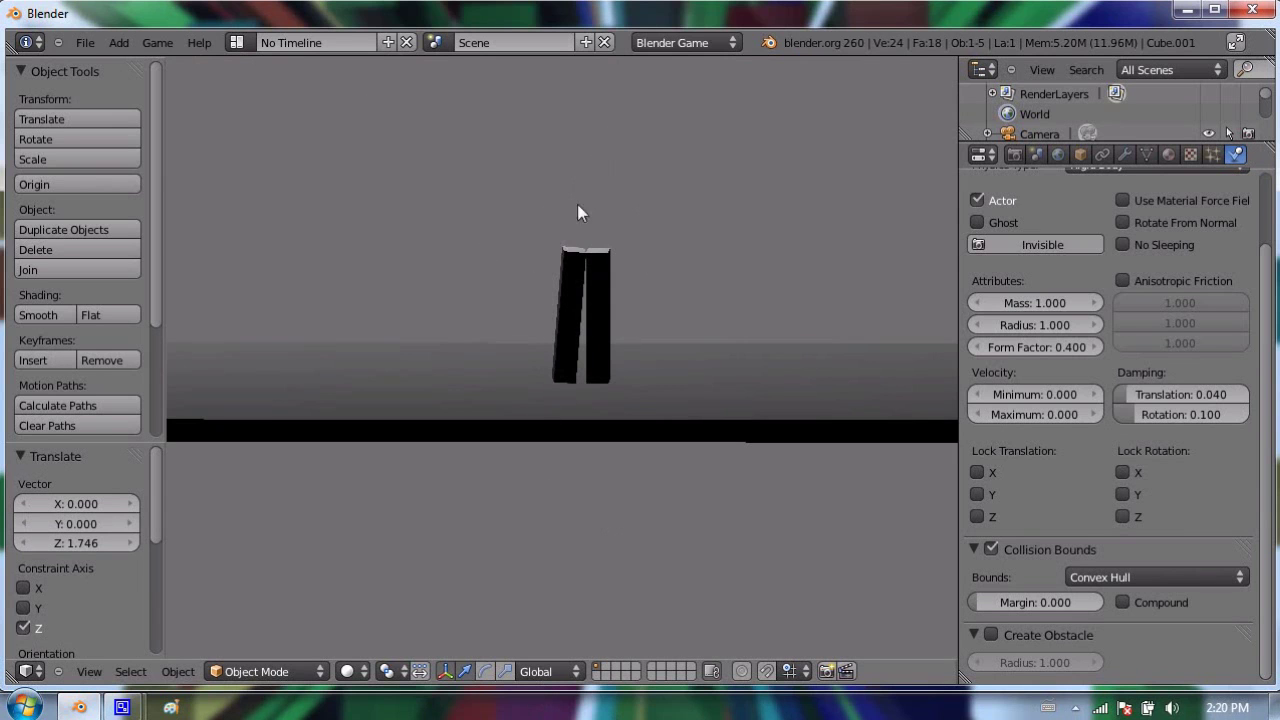
{"action": "key", "text": "Escape"}
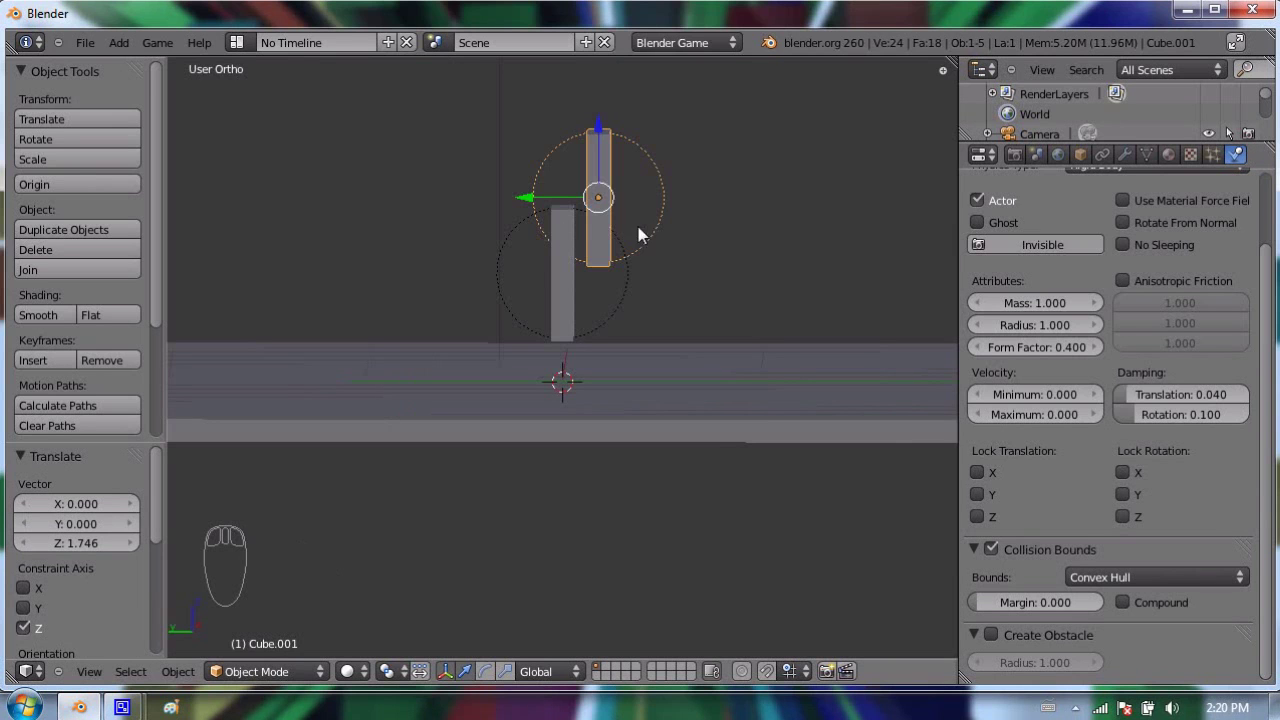
{"action": "right_click", "coordinate": [555, 240]}
{"action": "right_click", "coordinate": [598, 183]}
{"action": "key", "text": "r"}
{"action": "left_click", "coordinate": [672, 99]}
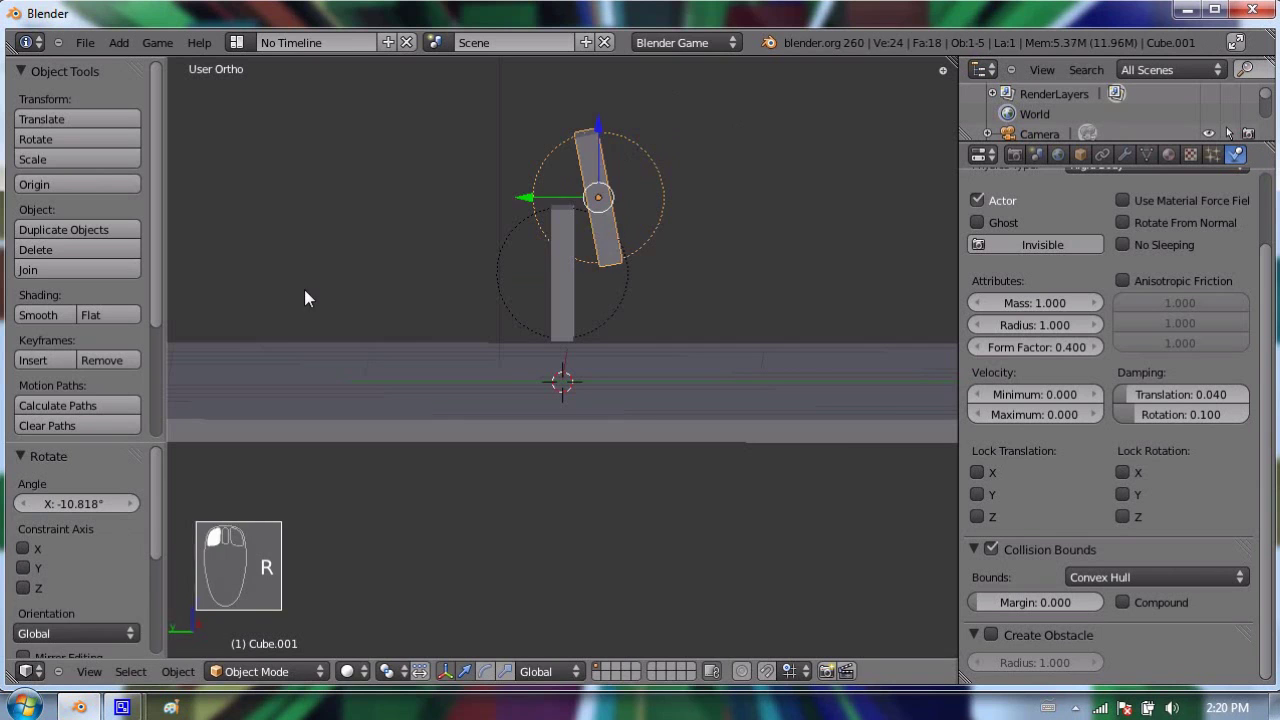
{"action": "key", "text": "p"}
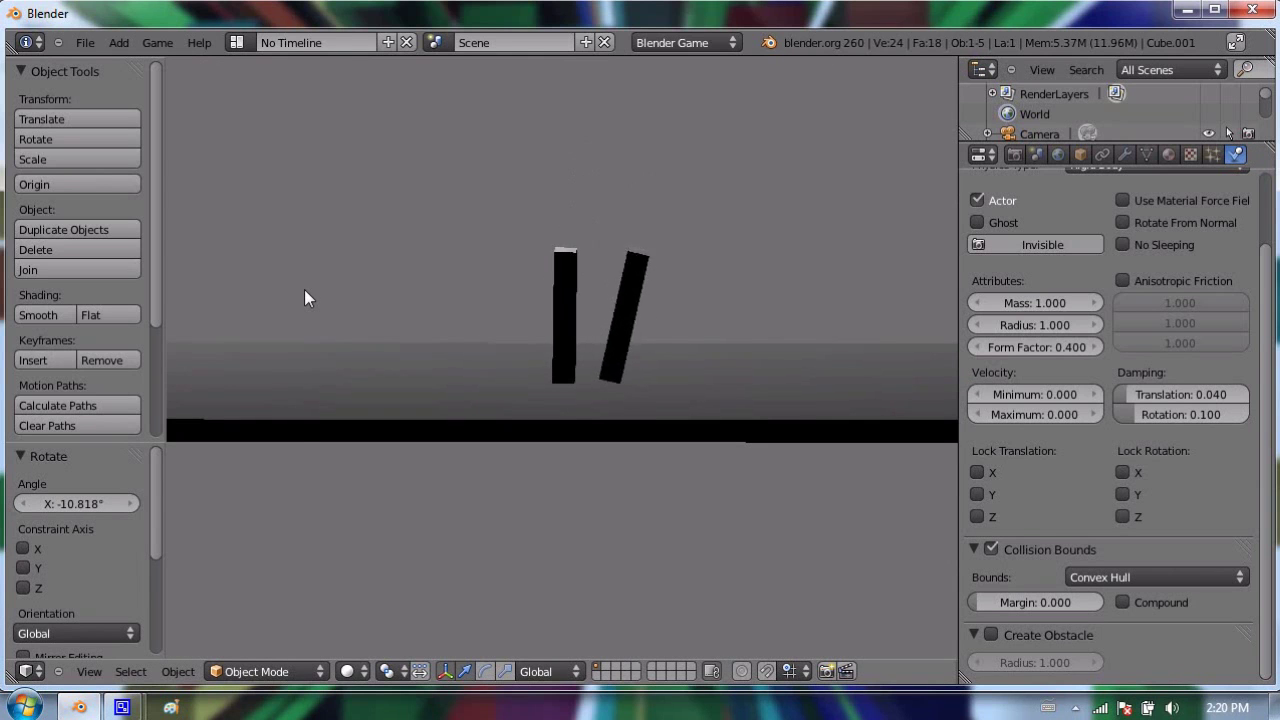
{"action": "key", "text": "Escape"}
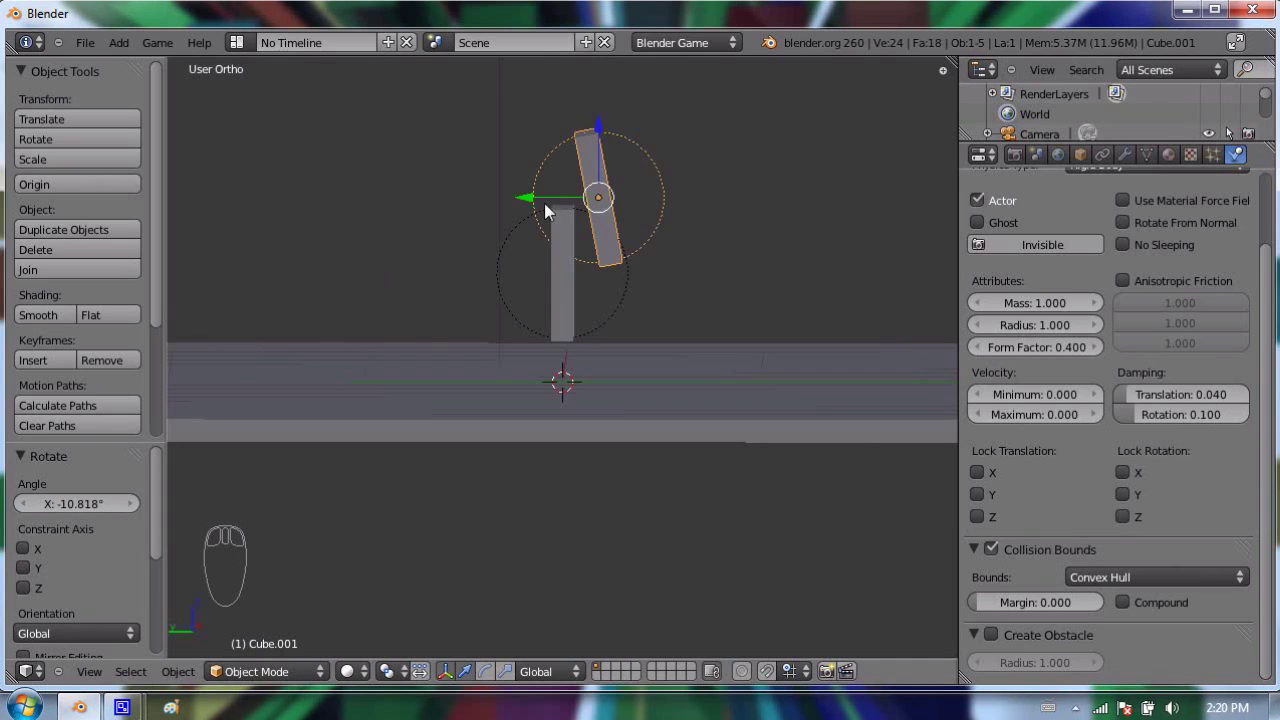
{"action": "right_click", "coordinate": [565, 215]}
{"action": "key", "text": "r"}
{"action": "left_click", "coordinate": [624, 195]}
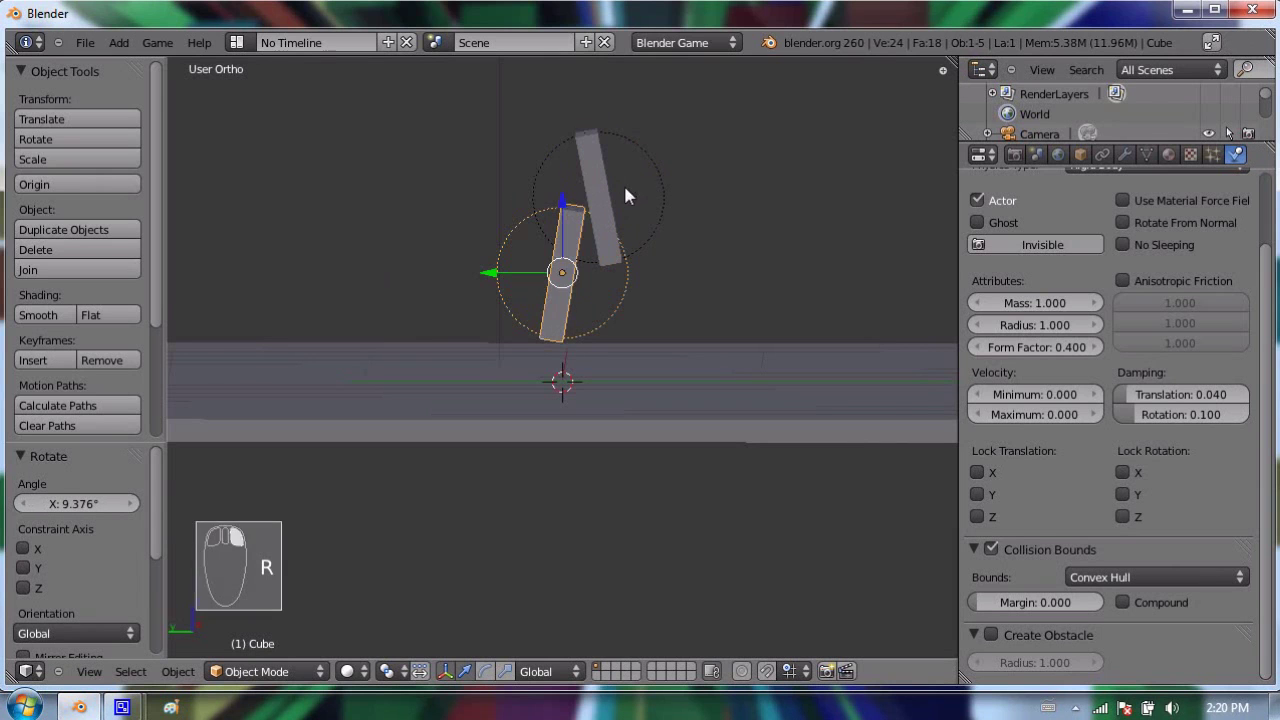
{"action": "key", "text": "p"}
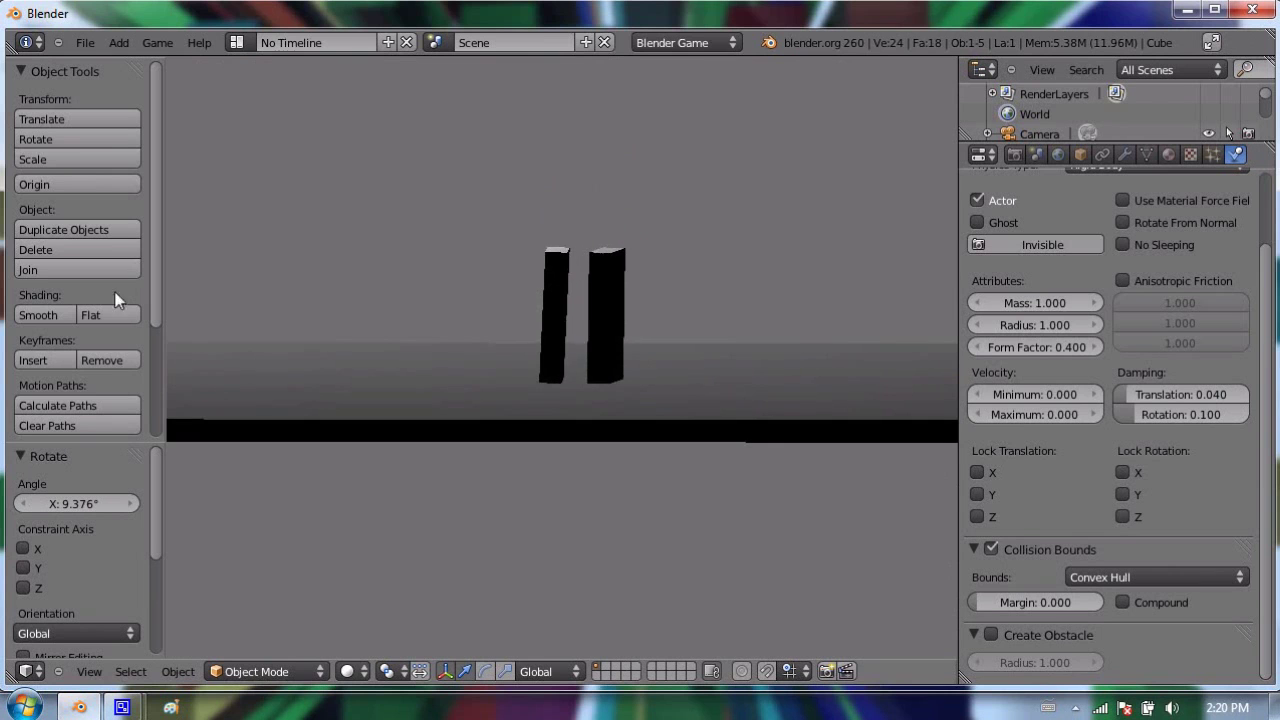
{"action": "key", "text": "Escape"}
{"action": "key", "text": "ctrl+z"}
{"action": "key", "text": "ctrl+z"}
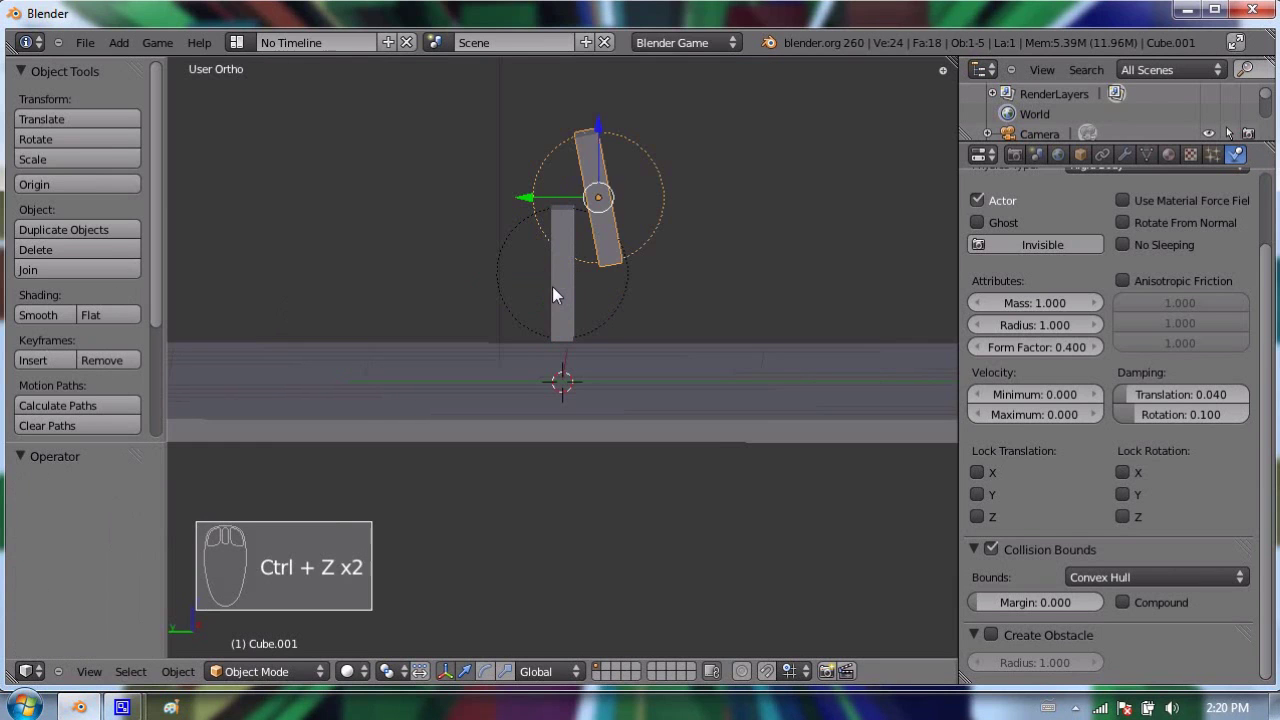
{"action": "key", "text": "ctrl+z"}
{"action": "key", "text": "ctrl+z"}
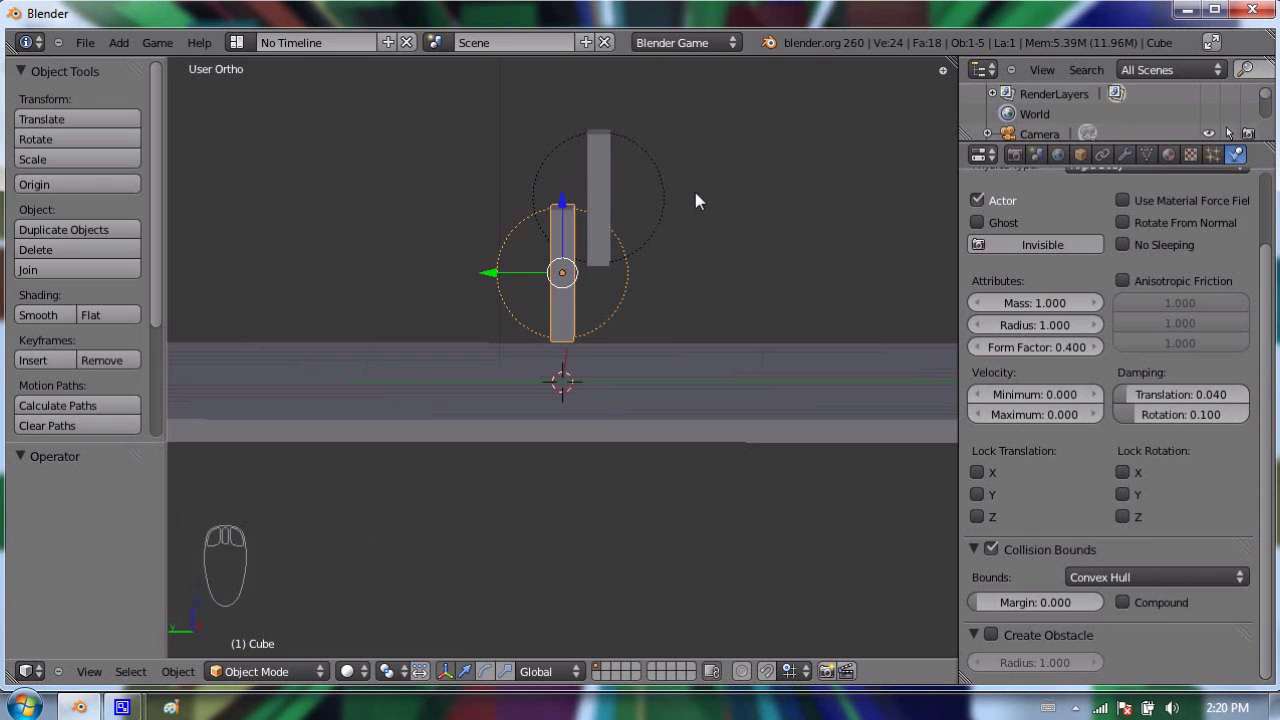
- In front and right views, lower the thin domino onto the ground, left of centre
{"action": "key", "text": "KP_1"}
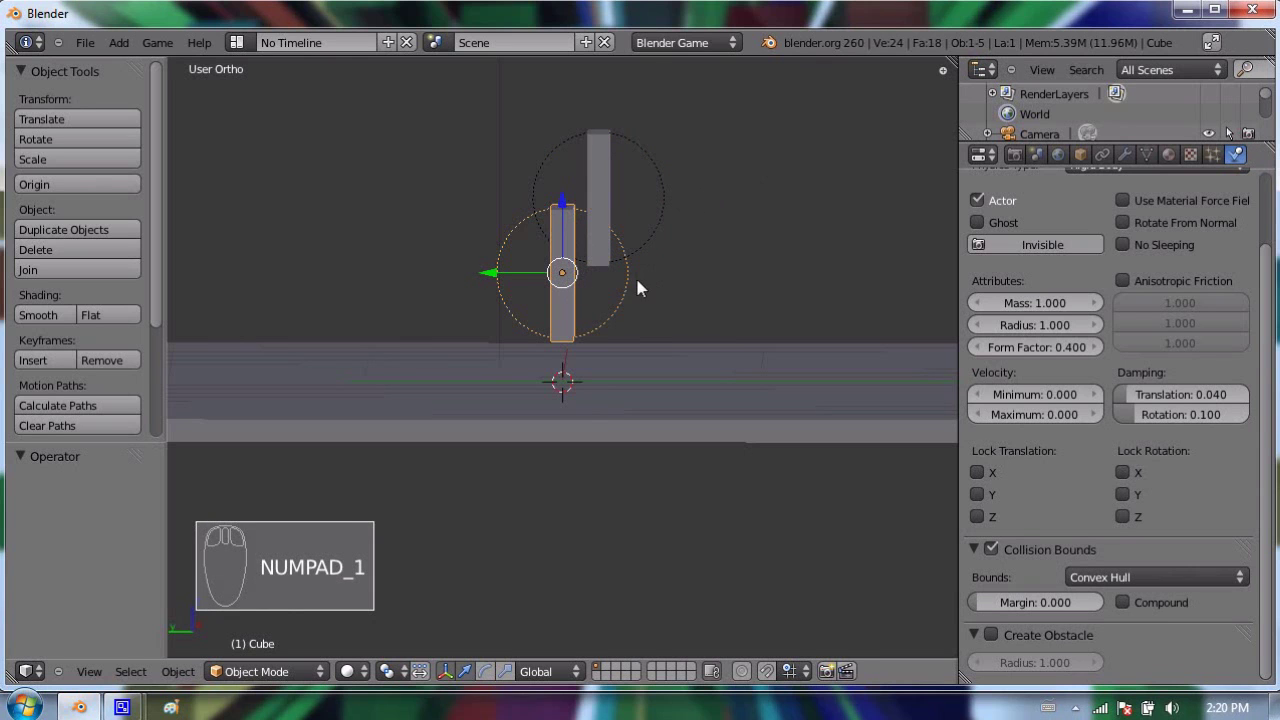
{"action": "key", "text": "KP_1"}
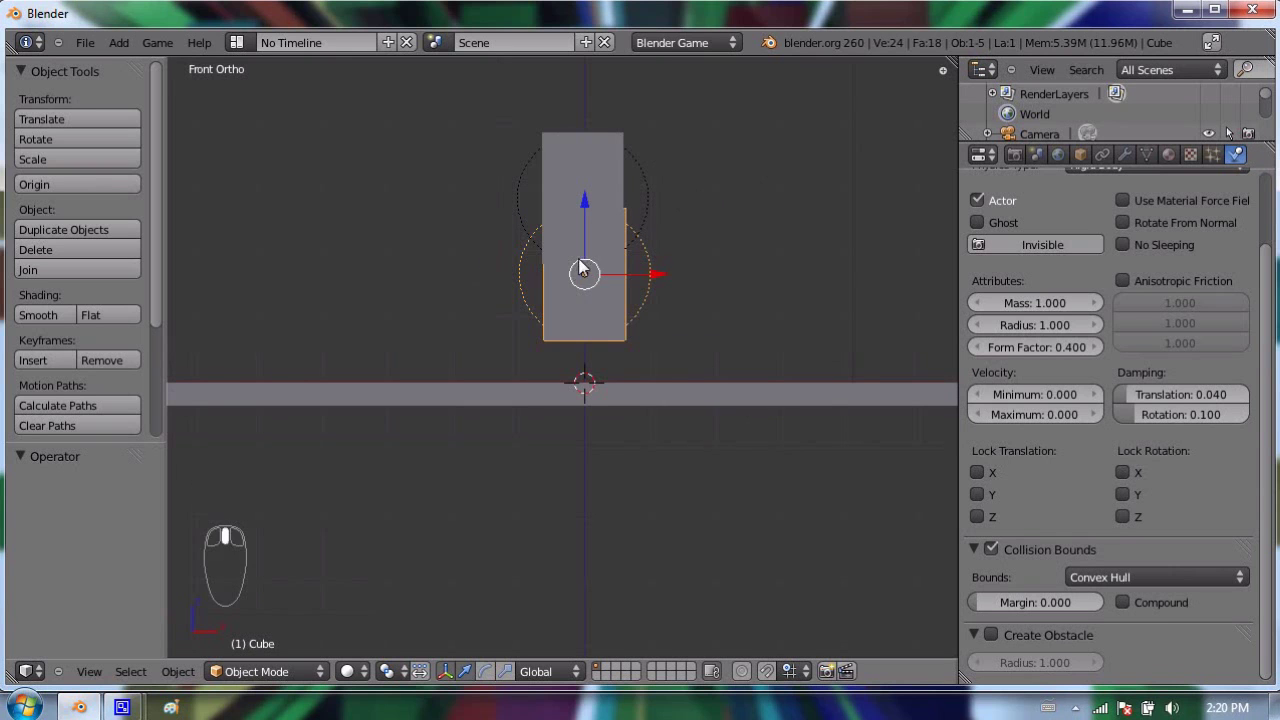
{"action": "key", "text": "KP_3"}
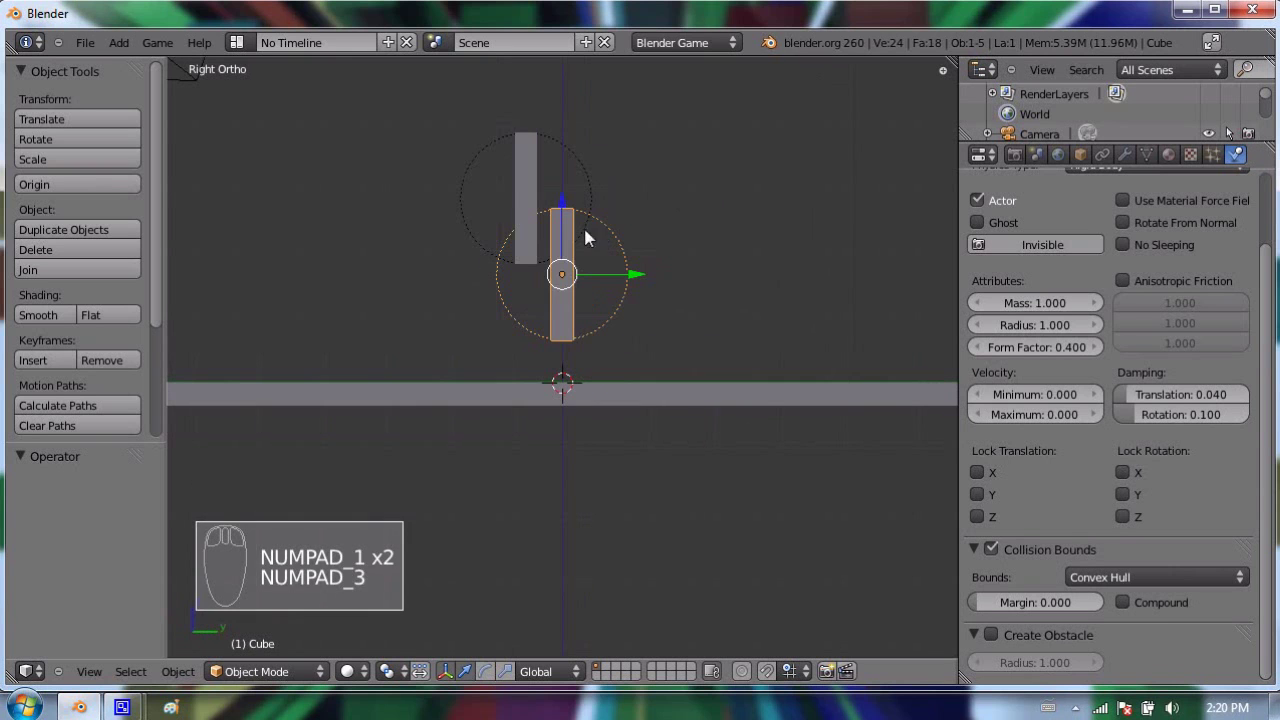
{"action": "right_click", "coordinate": [536, 181]}
{"action": "left_click_drag", "start_coordinate": [525, 125], "coordinate": [538, 248]}
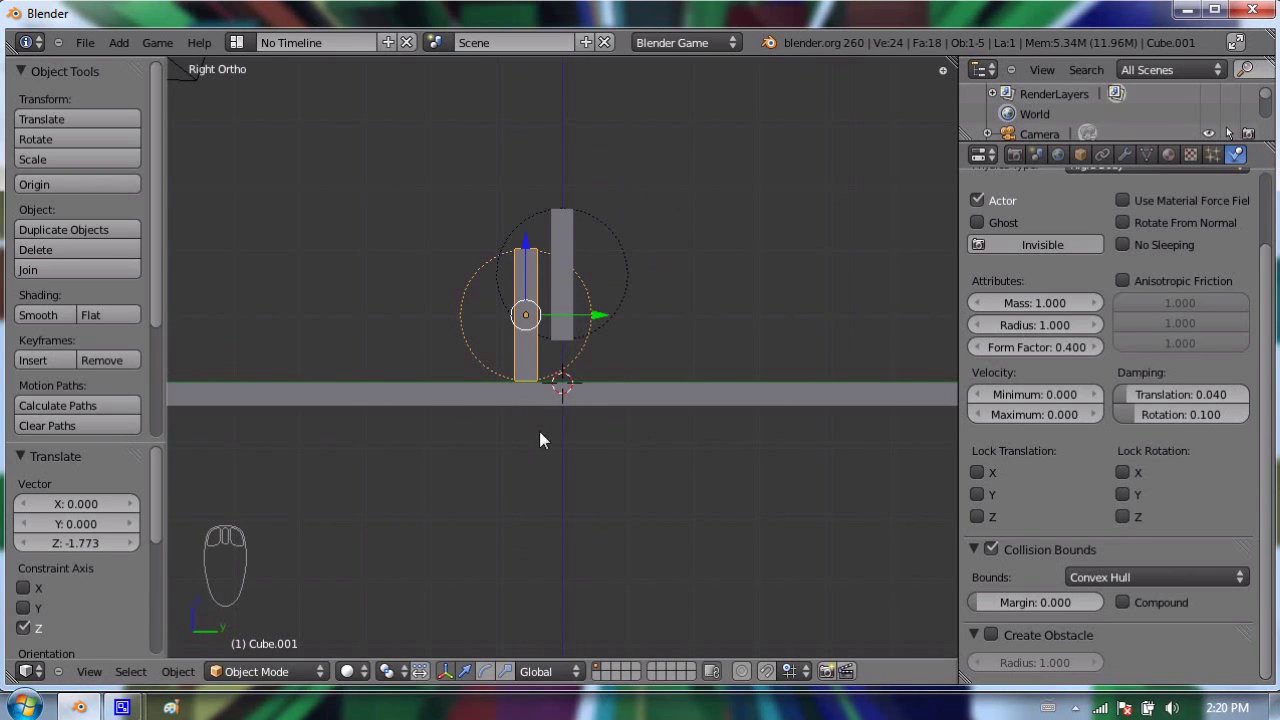
{"action": "left_click_drag", "start_coordinate": [589, 320], "coordinate": [546, 302]}
- Delete the other cube and settle the remaining domino onto the ground
{"action": "right_click", "coordinate": [566, 290]}
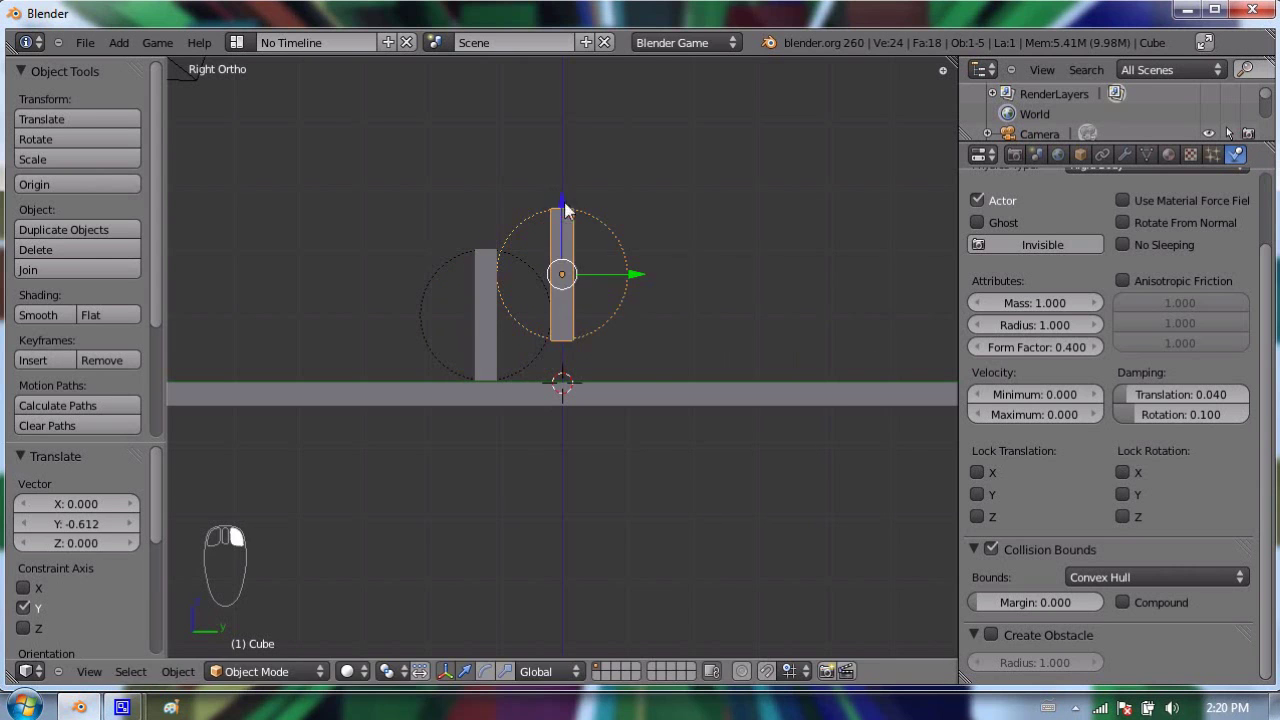
{"action": "left_click_drag", "start_coordinate": [563, 206], "coordinate": [569, 250]}
{"action": "key", "text": "Delete"}
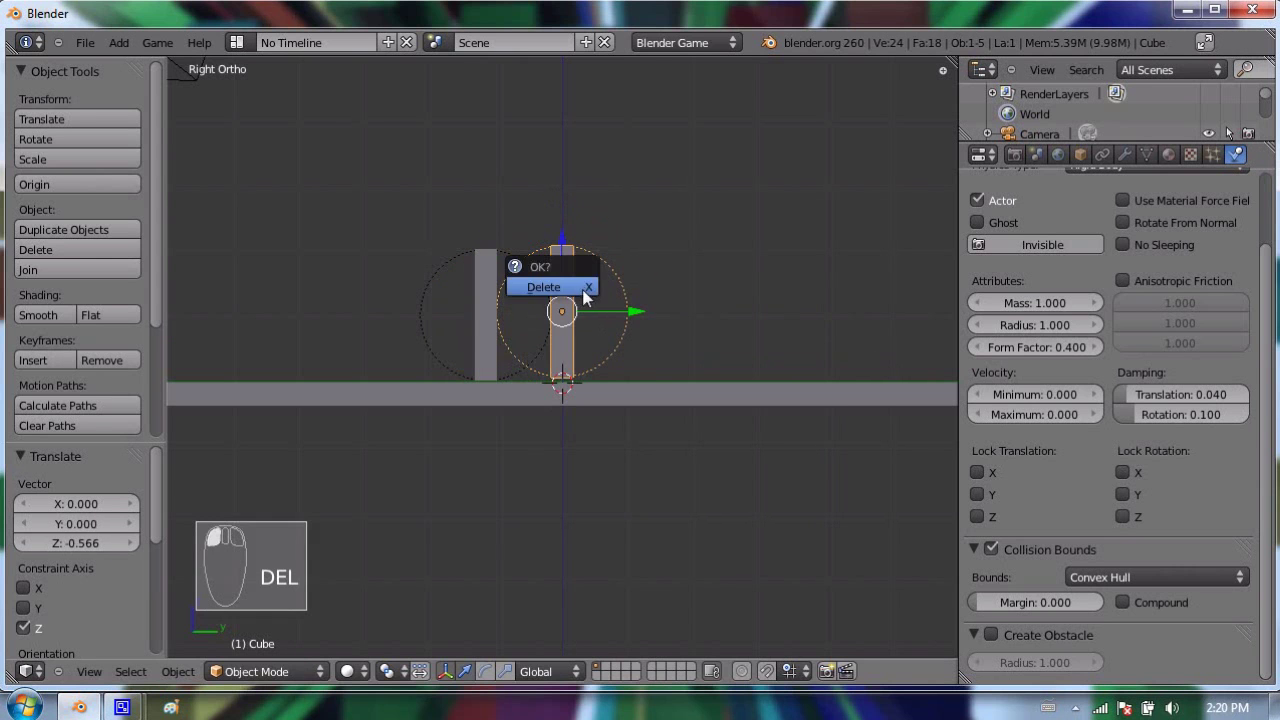
{"action": "left_click", "coordinate": [522, 288]}
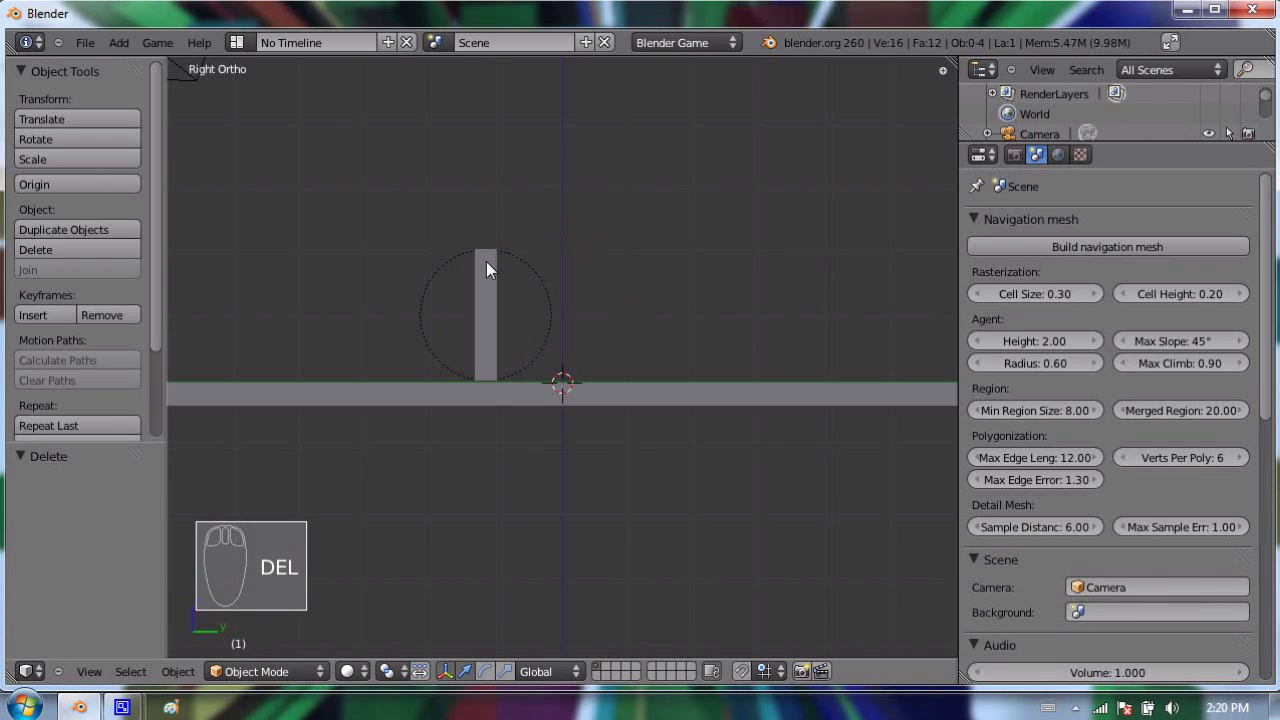
{"action": "right_click", "coordinate": [484, 255]}
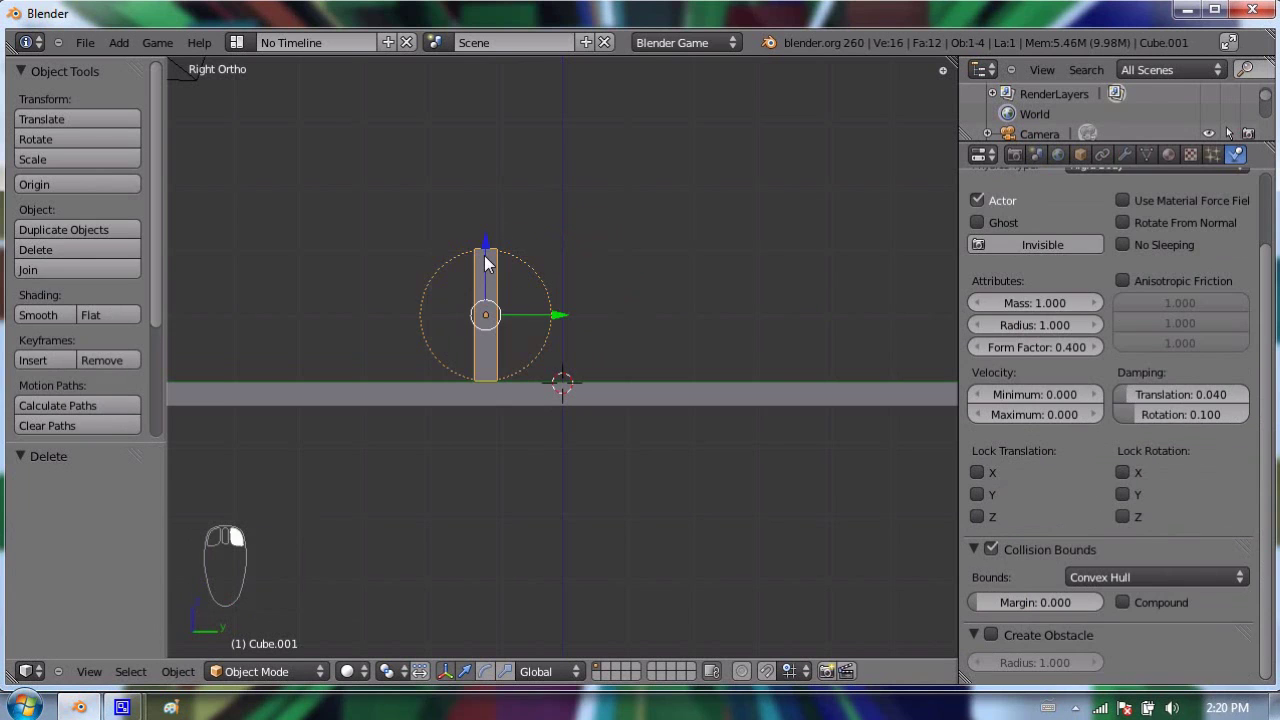
{"action": "left_click_drag", "start_coordinate": [495, 256], "coordinate": [496, 244]}
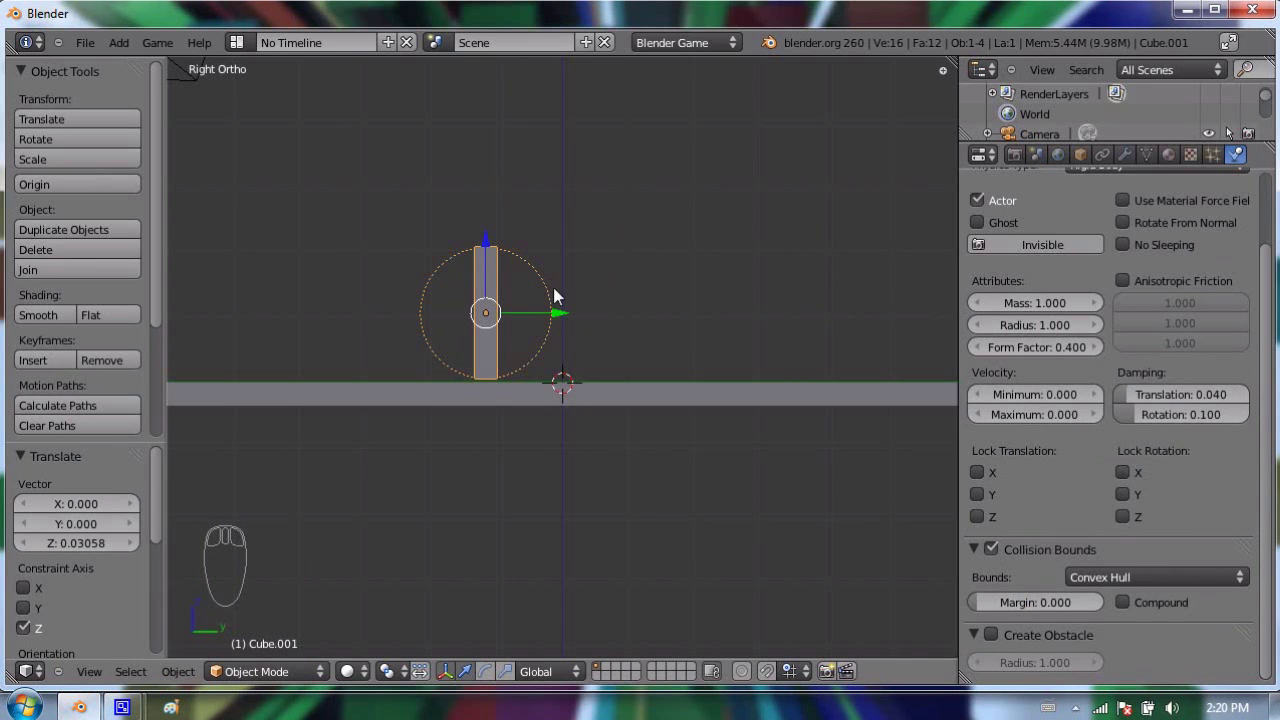
- Duplicate the domino along Y, then copy the pair, making a row of four
{"action": "key", "text": "shift+d"}
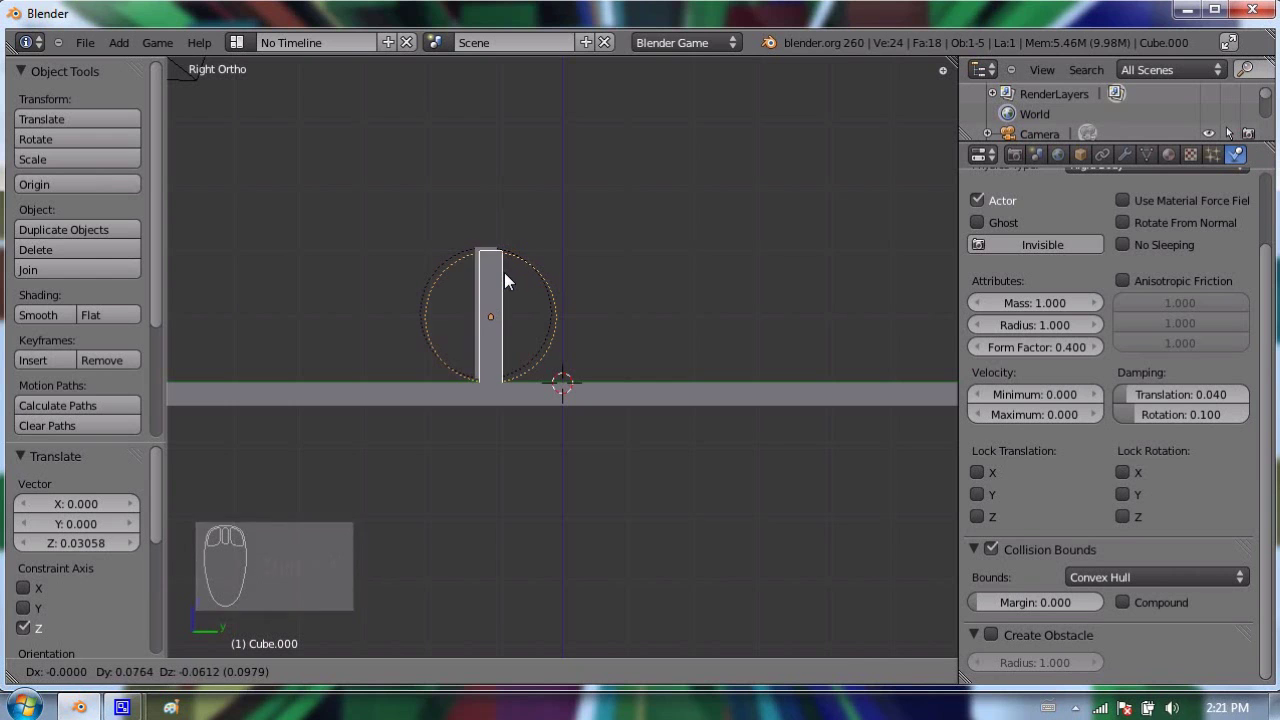
{"action": "key", "text": "x"}
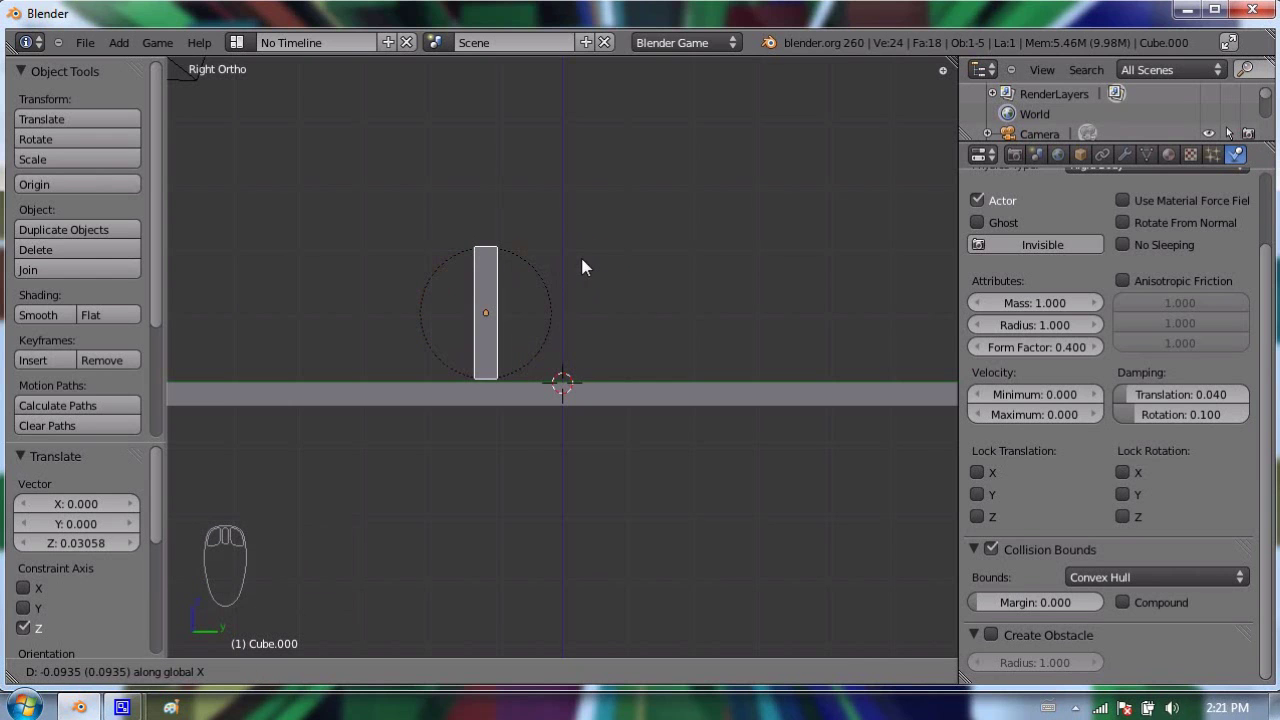
{"action": "key", "text": "y"}
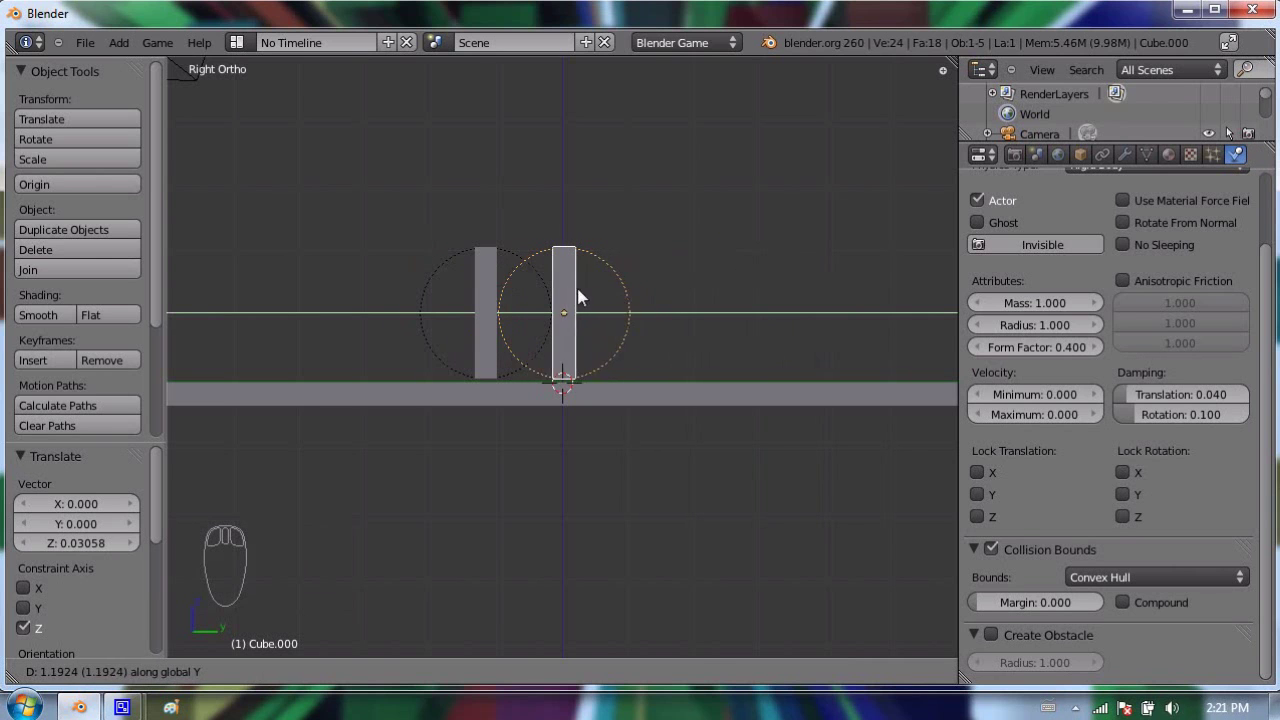
{"action": "left_click", "coordinate": [590, 284]}
{"action": "right_click", "coordinate": [484, 290], "text": "shift"}
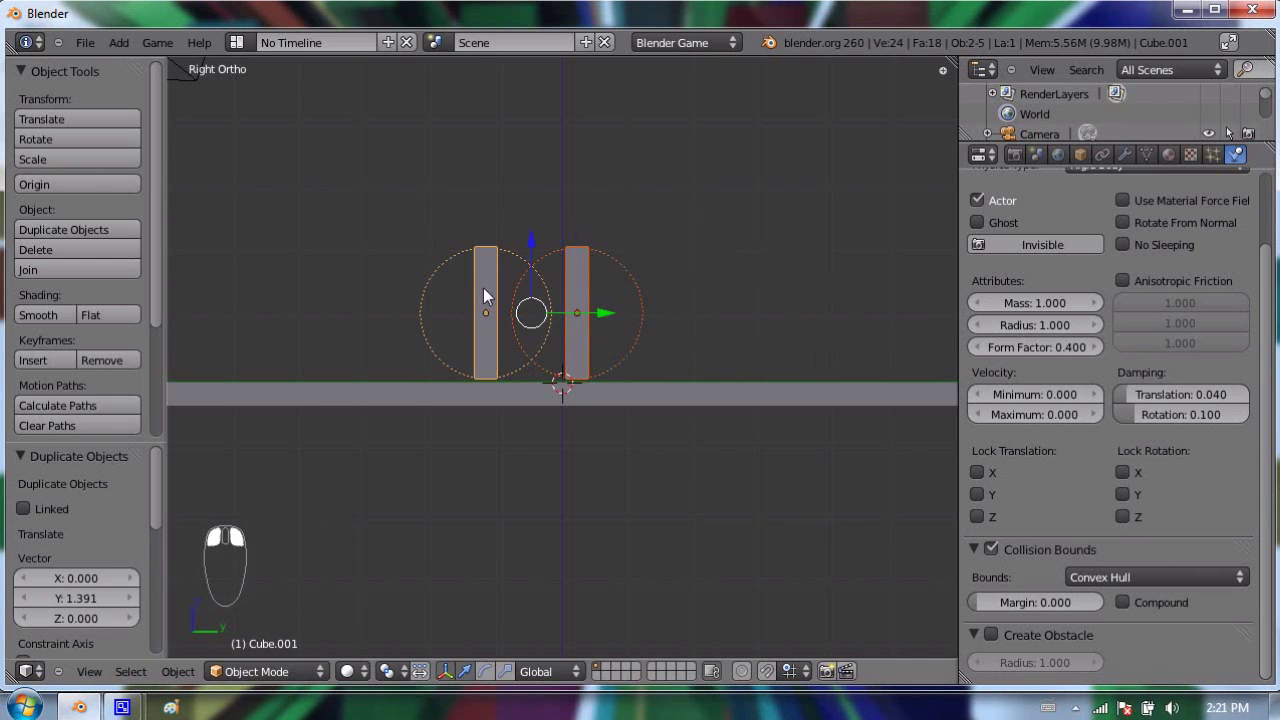
{"action": "key", "text": "shift+d"}
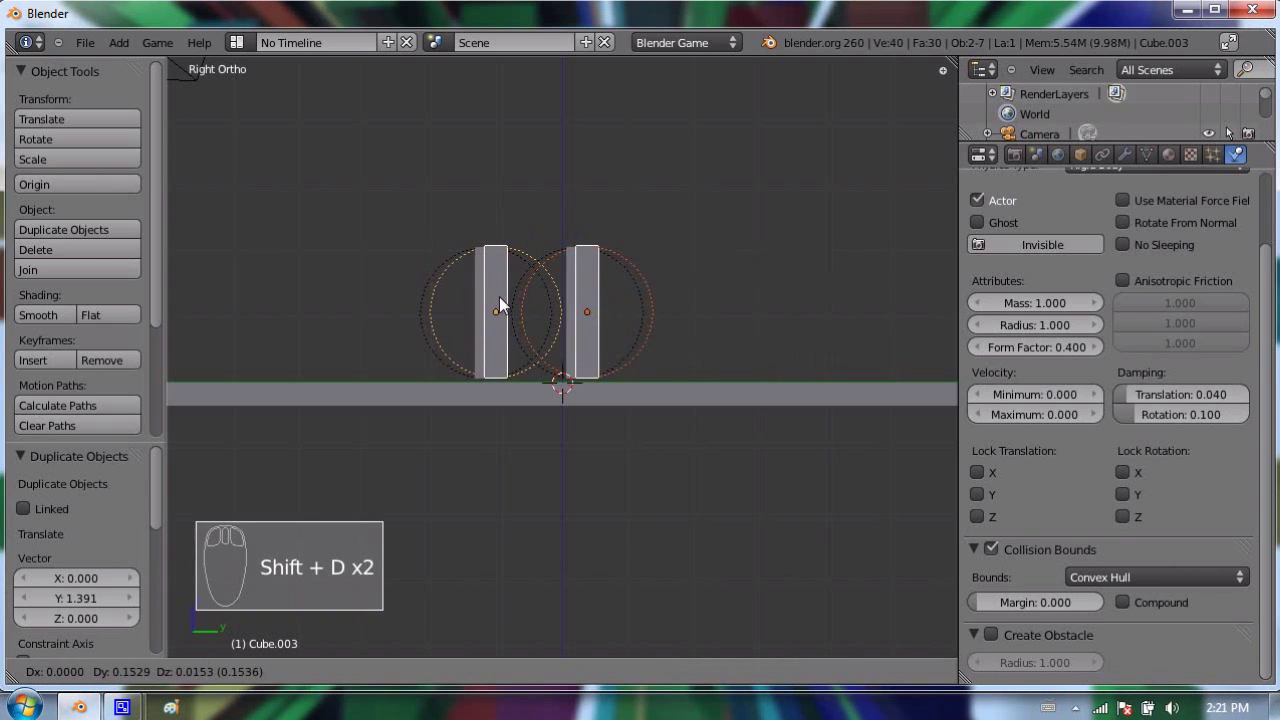
{"action": "key", "text": "y"}
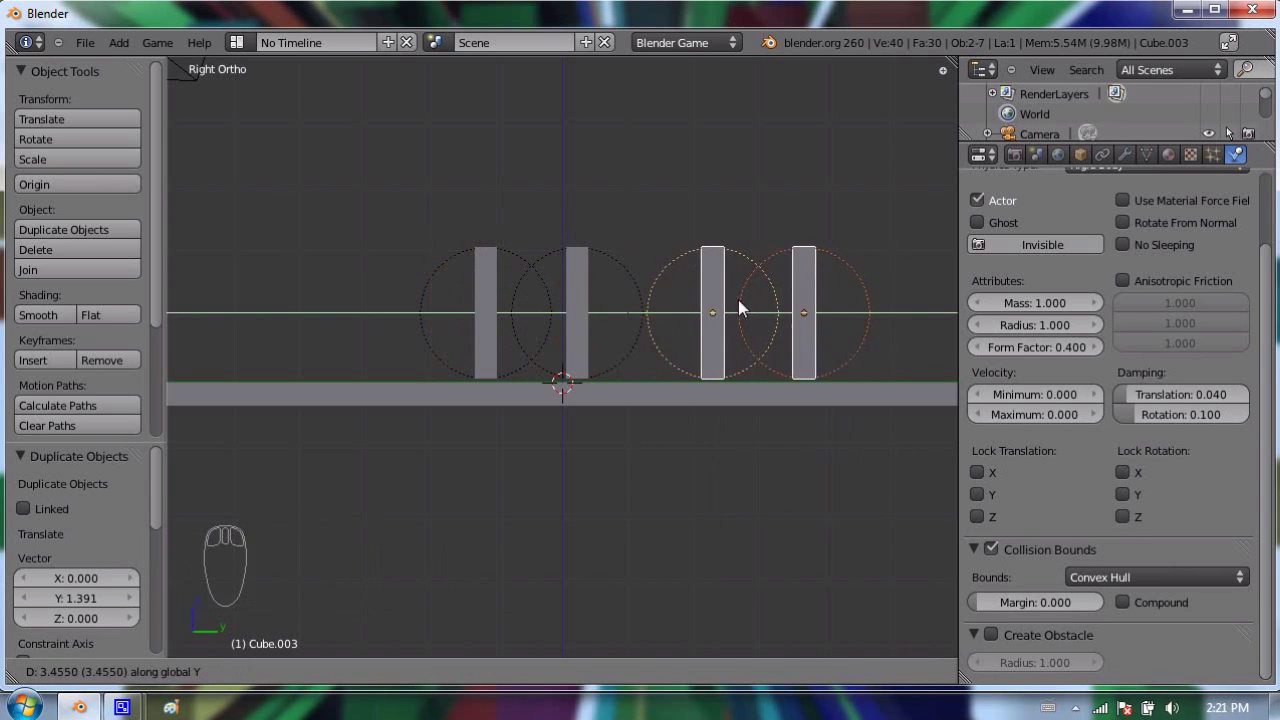
{"action": "left_click", "coordinate": [677, 267]}
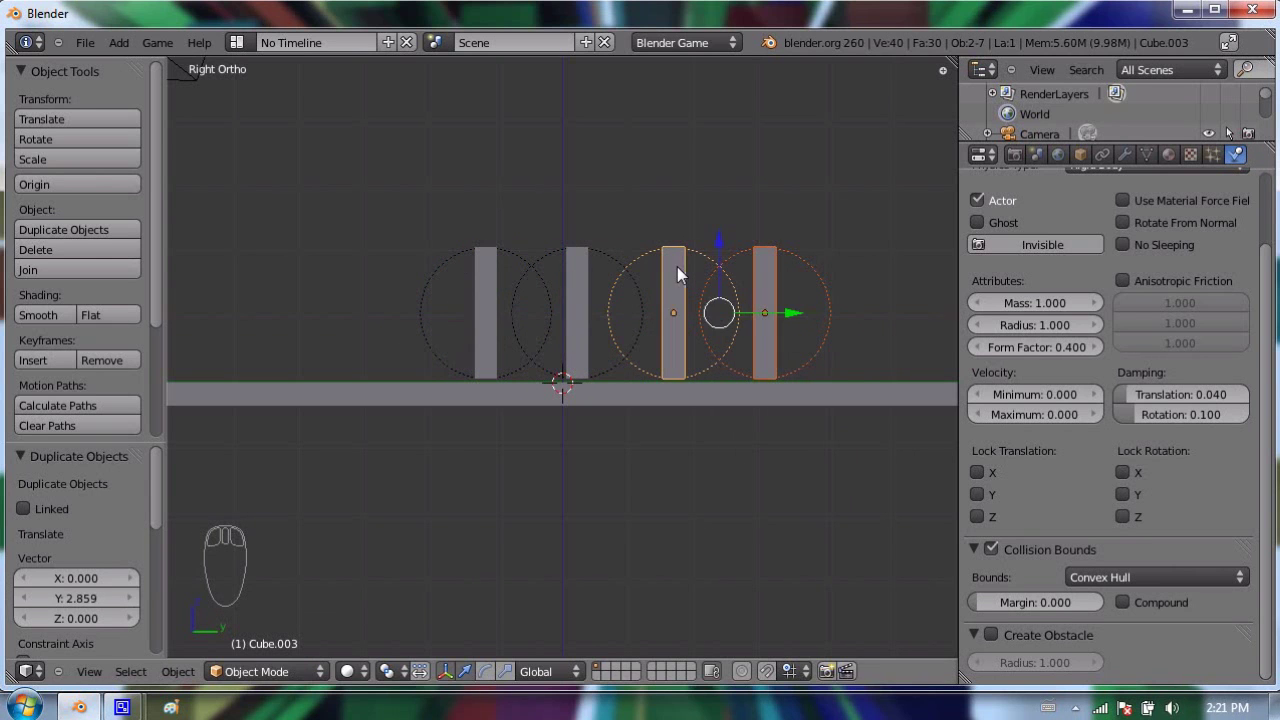
- Copy all four dominoes along Y to the left end, making eight
{"action": "right_click", "coordinate": [478, 297], "text": "shift"}
{"action": "right_click", "coordinate": [571, 299], "text": "shift"}
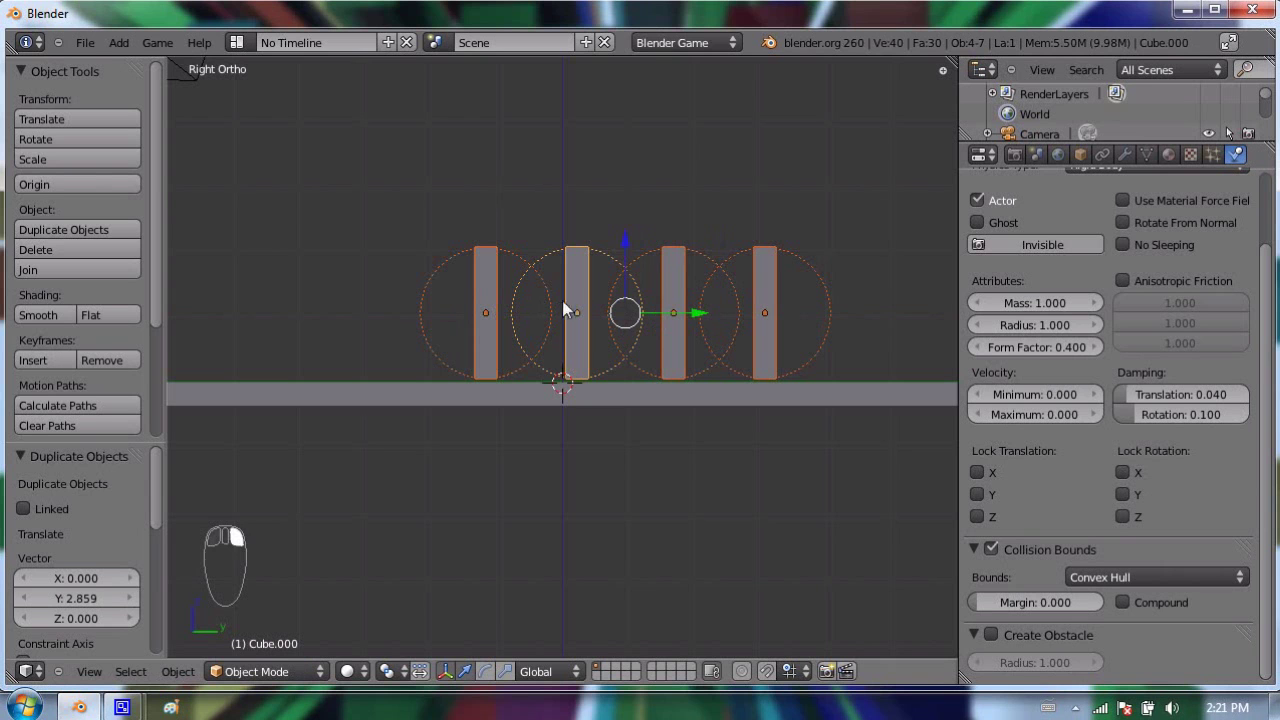
{"action": "key", "text": "shift+d"}
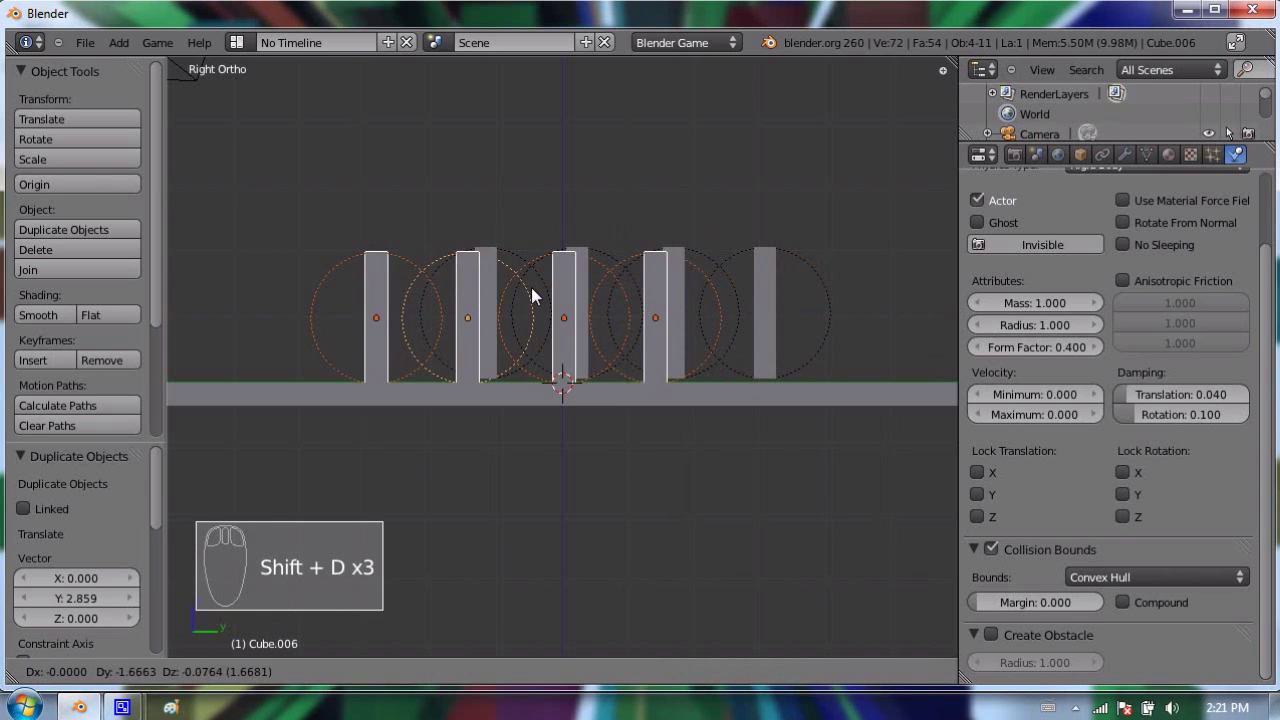
{"action": "key", "text": "y"}
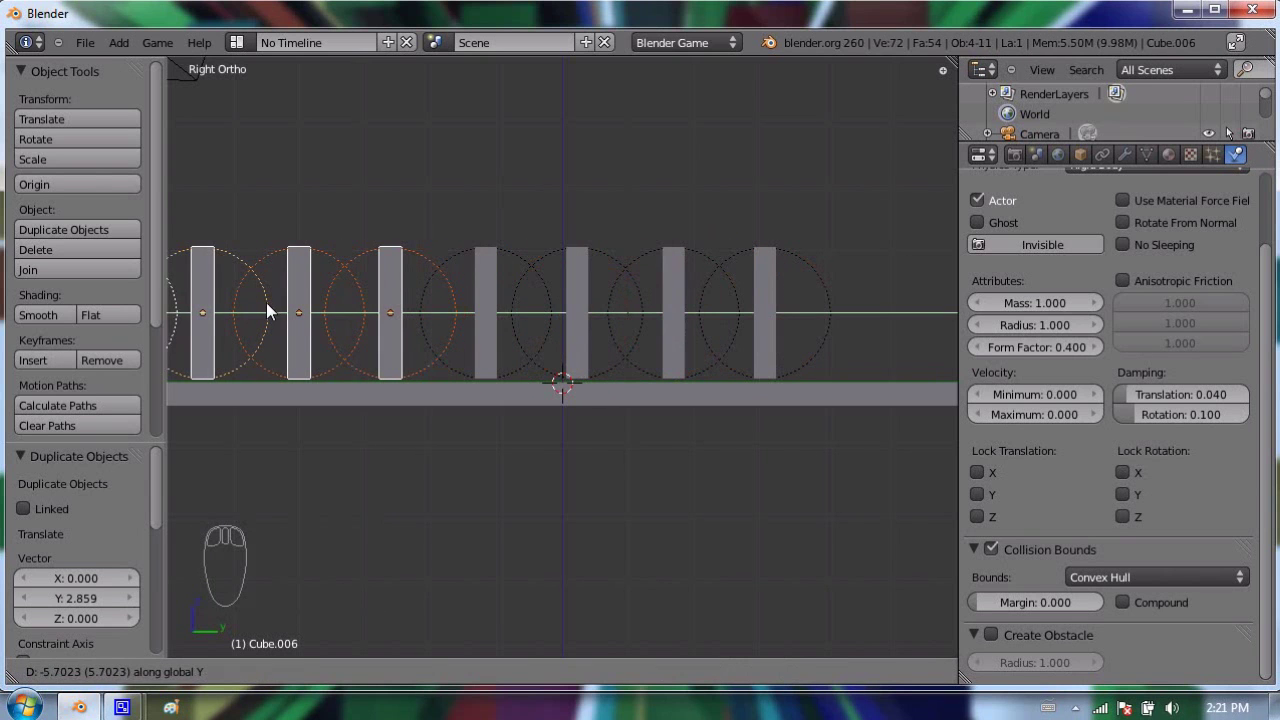
{"action": "left_click", "coordinate": [266, 302]}
{"action": "scroll", "coordinate": [429, 312], "scroll_direction": "down", "scroll_amount": 4}
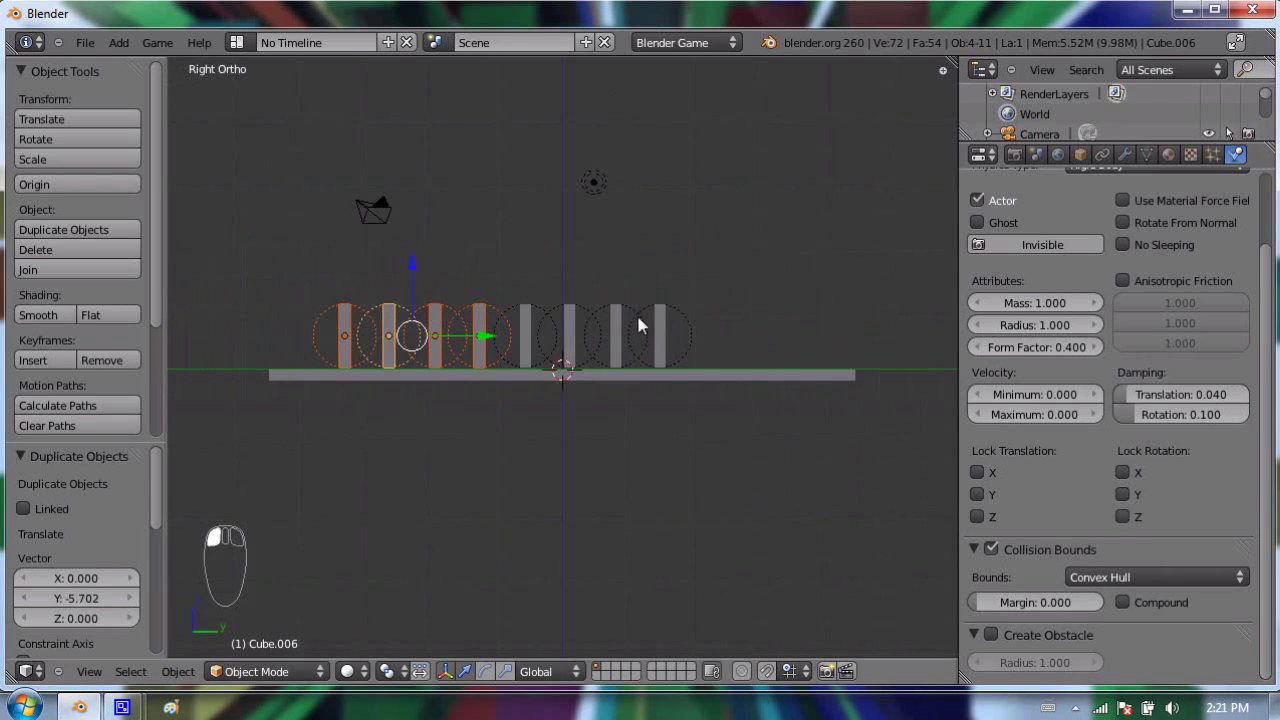
- Add three more domino copies at the right end, completing a row of eleven
{"action": "right_click", "coordinate": [618, 344]}
{"action": "right_click", "coordinate": [570, 338], "text": "shift"}
{"action": "right_click", "coordinate": [614, 340], "text": "shift"}
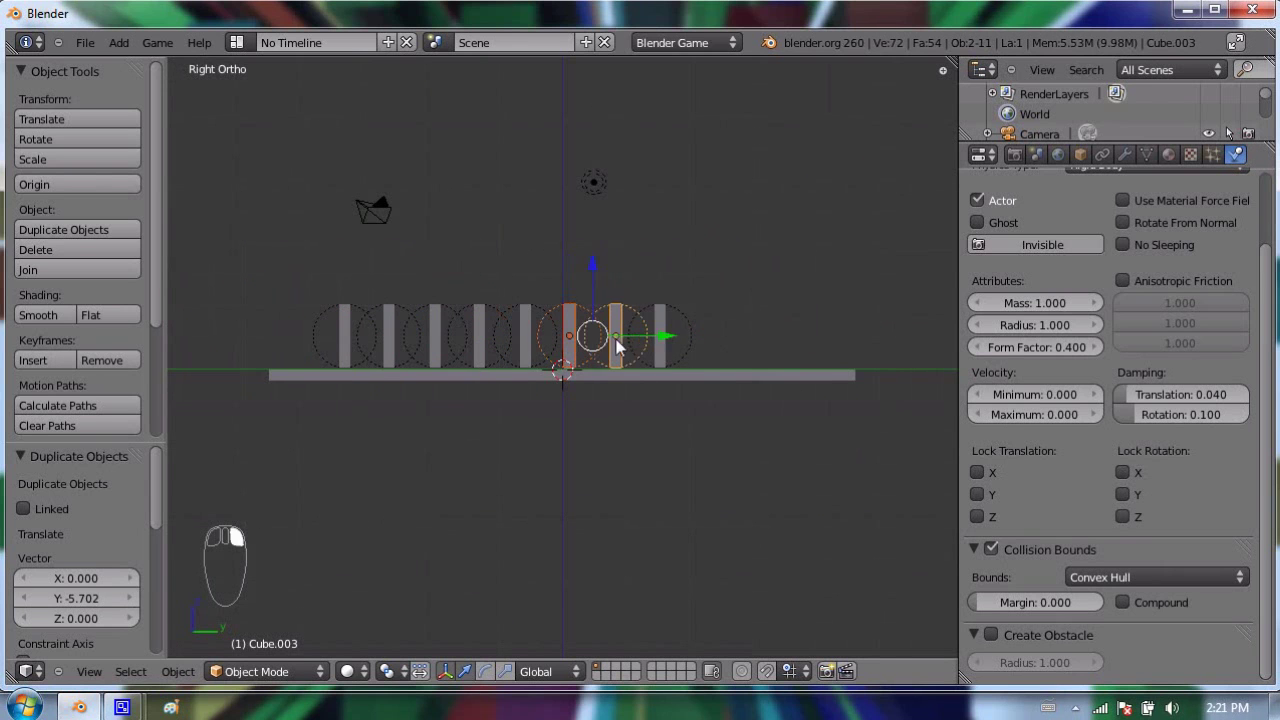
{"action": "right_click", "coordinate": [660, 340], "text": "shift"}
{"action": "key", "text": "shift+d"}
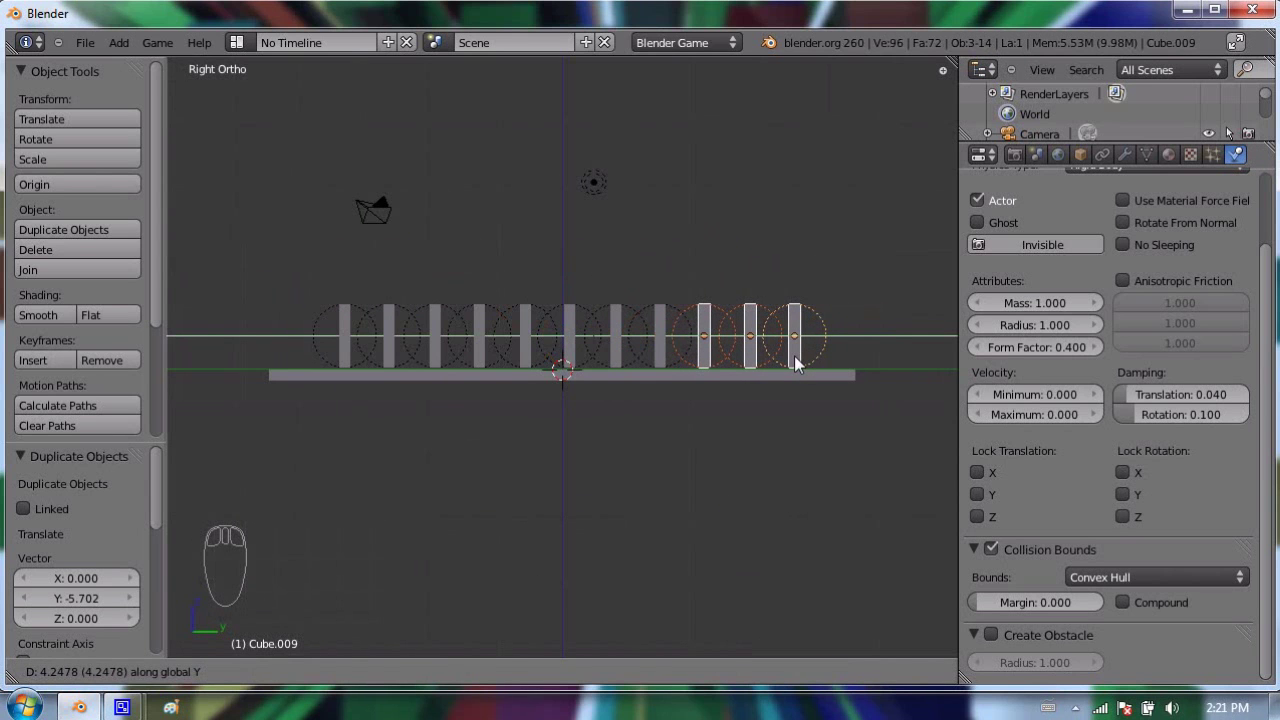
{"action": "left_click", "coordinate": [793, 362]}
{"action": "right_click", "coordinate": [795, 376]}
- Scale the ground plane to 1.138 in X and Y, keeping its thickness unchanged
{"action": "key", "text": "s"}
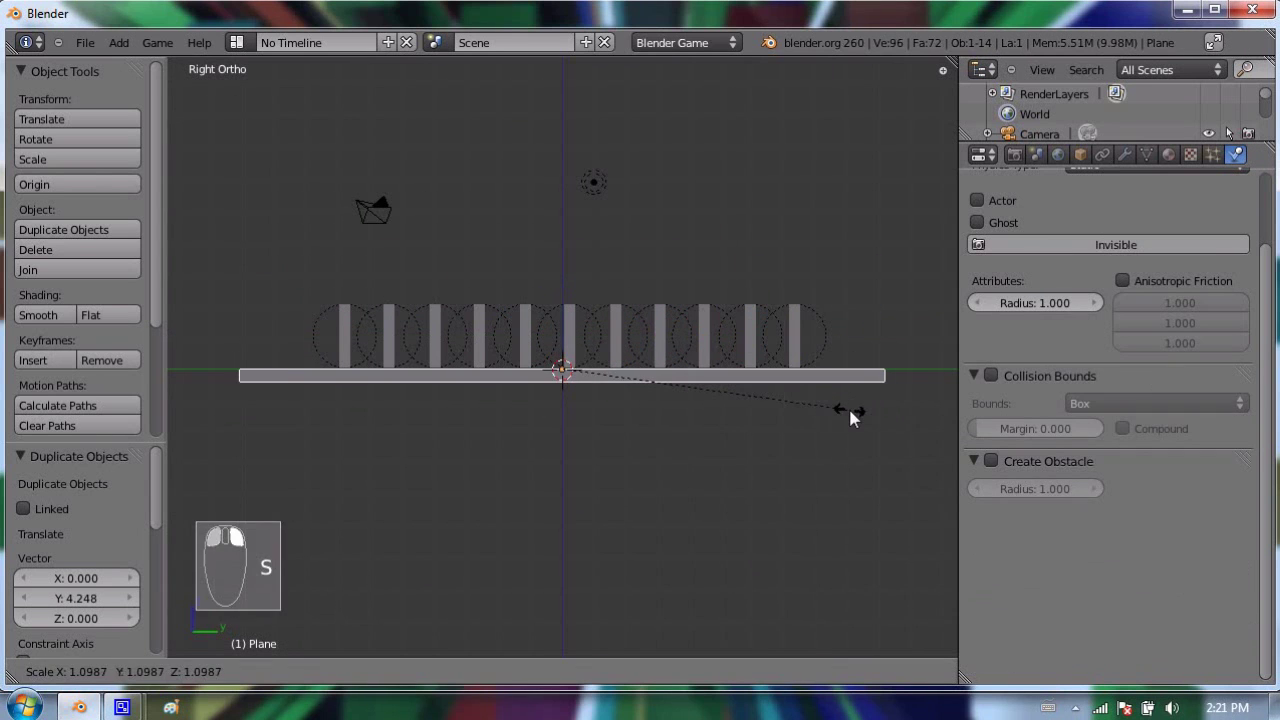
{"action": "left_click", "coordinate": [850, 412]}
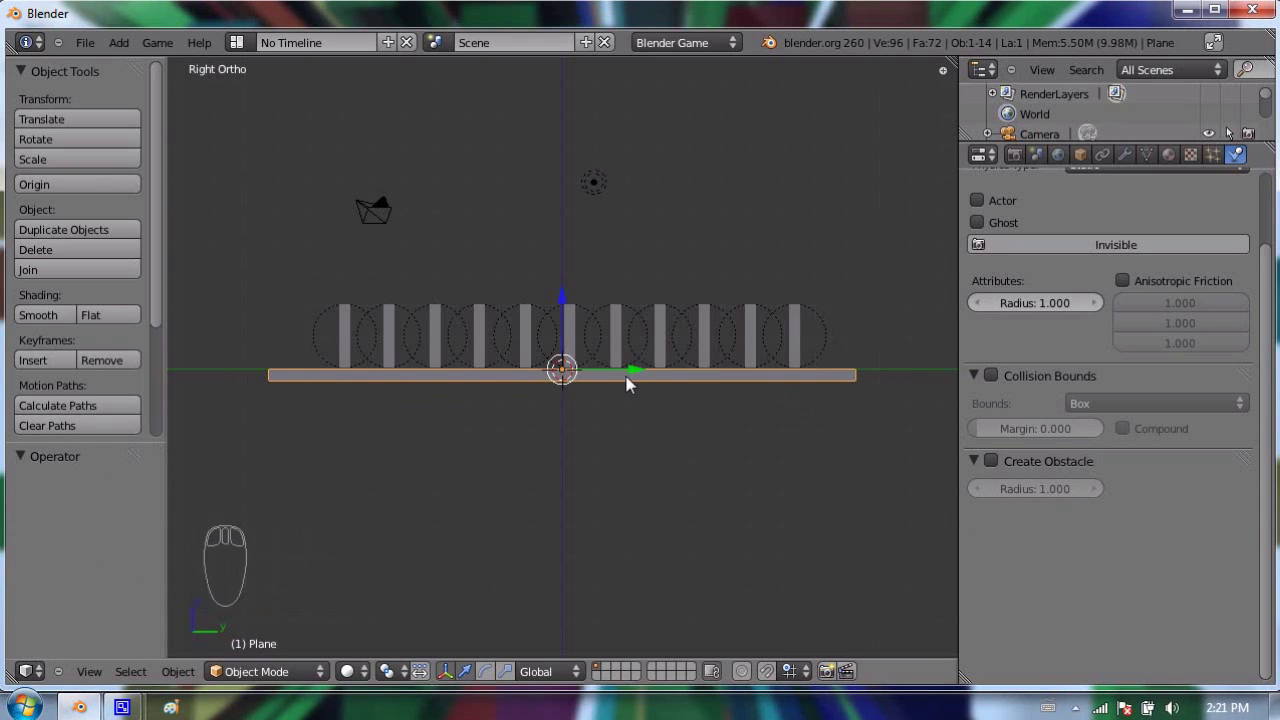
{"action": "key", "text": "s"}
{"action": "key", "text": "shift+z"}
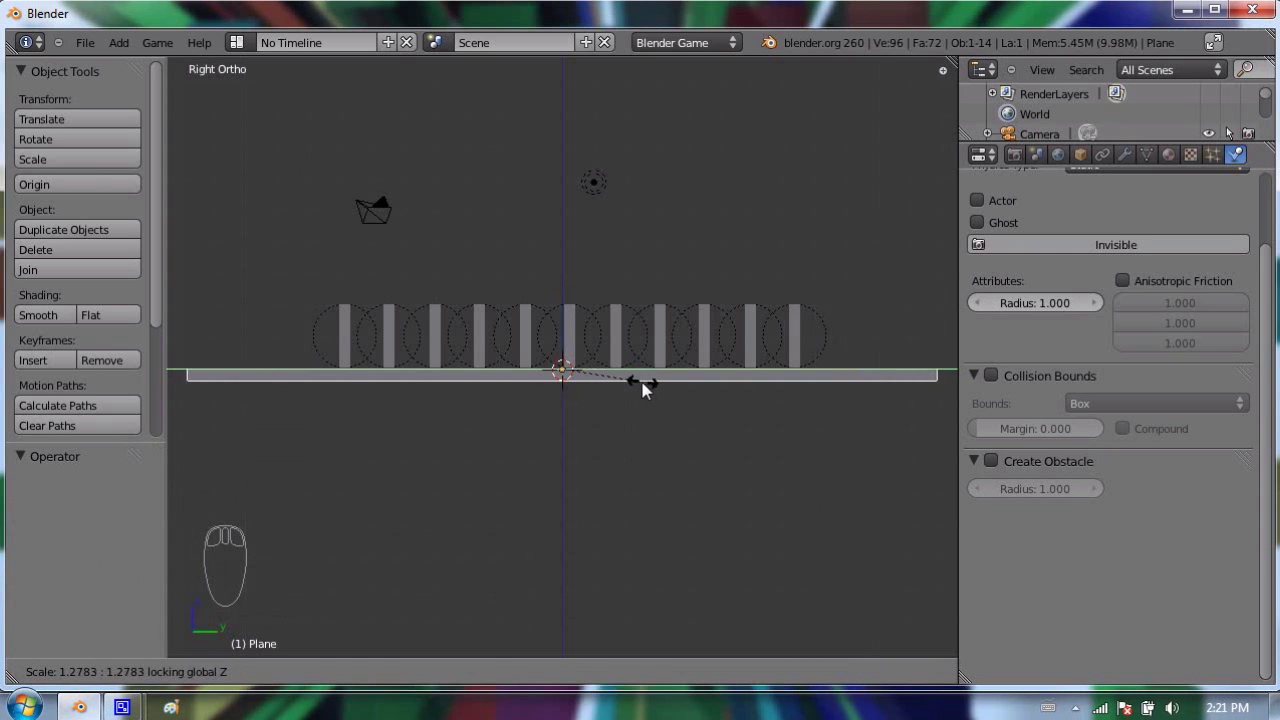
{"action": "left_click", "coordinate": [631, 382]}
{"action": "middle_click_drag", "start_coordinate": [631, 382], "coordinate": [609, 429]}
{"action": "scroll", "coordinate": [612, 415], "scroll_direction": "up", "scroll_amount": 2}
{"action": "scroll", "coordinate": [614, 400], "scroll_direction": "down", "scroll_amount": 1}
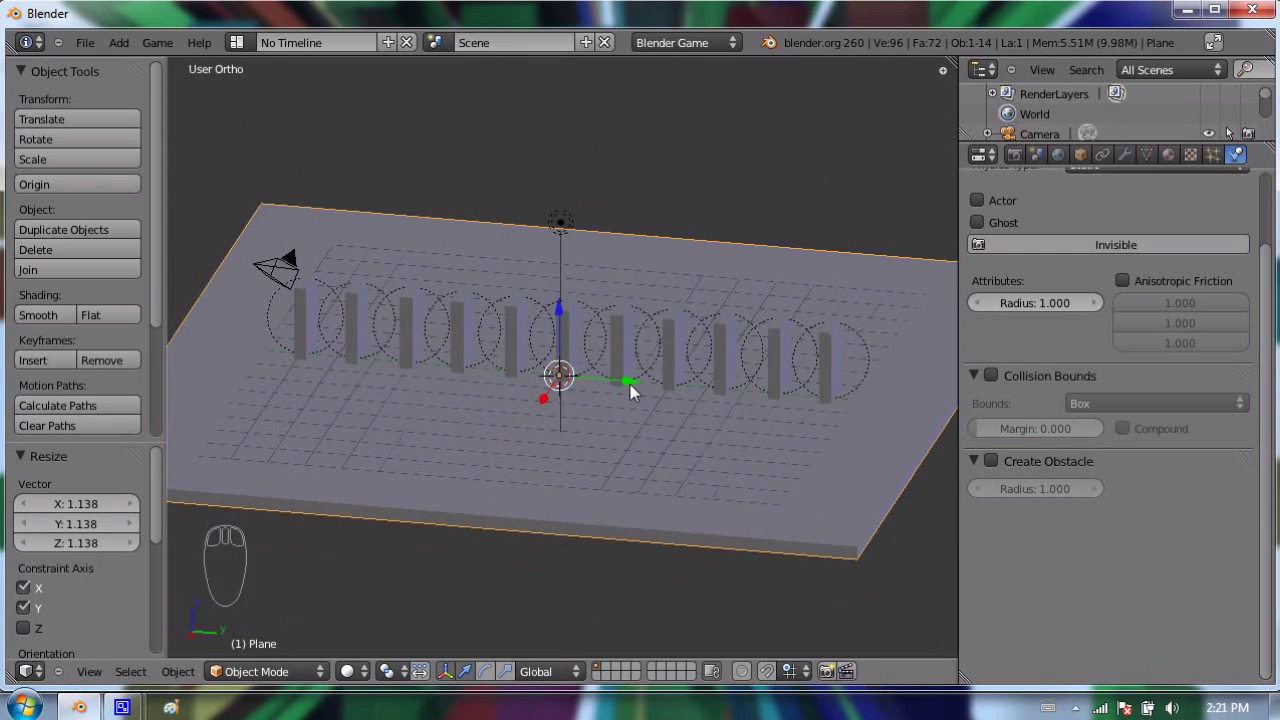
- Test-run the game, then orbit to a low side view and select one domino
{"action": "key", "text": "p"}
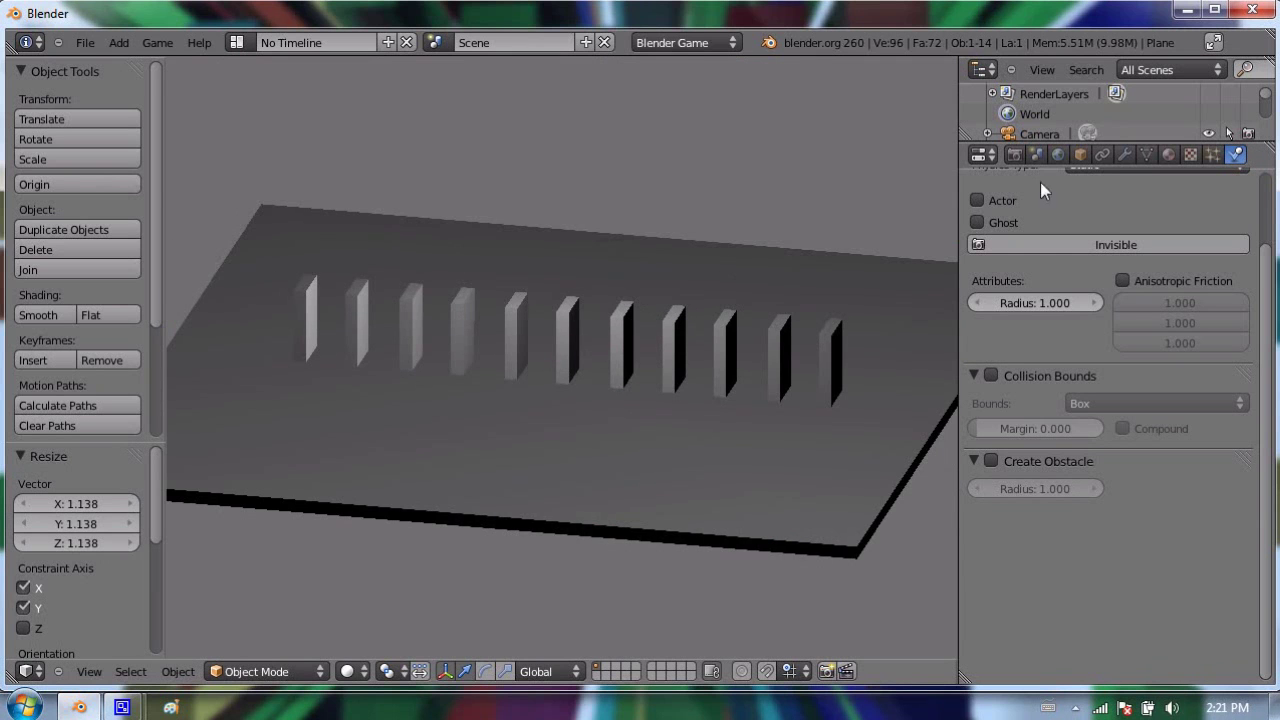
{"action": "key", "text": "Escape"}
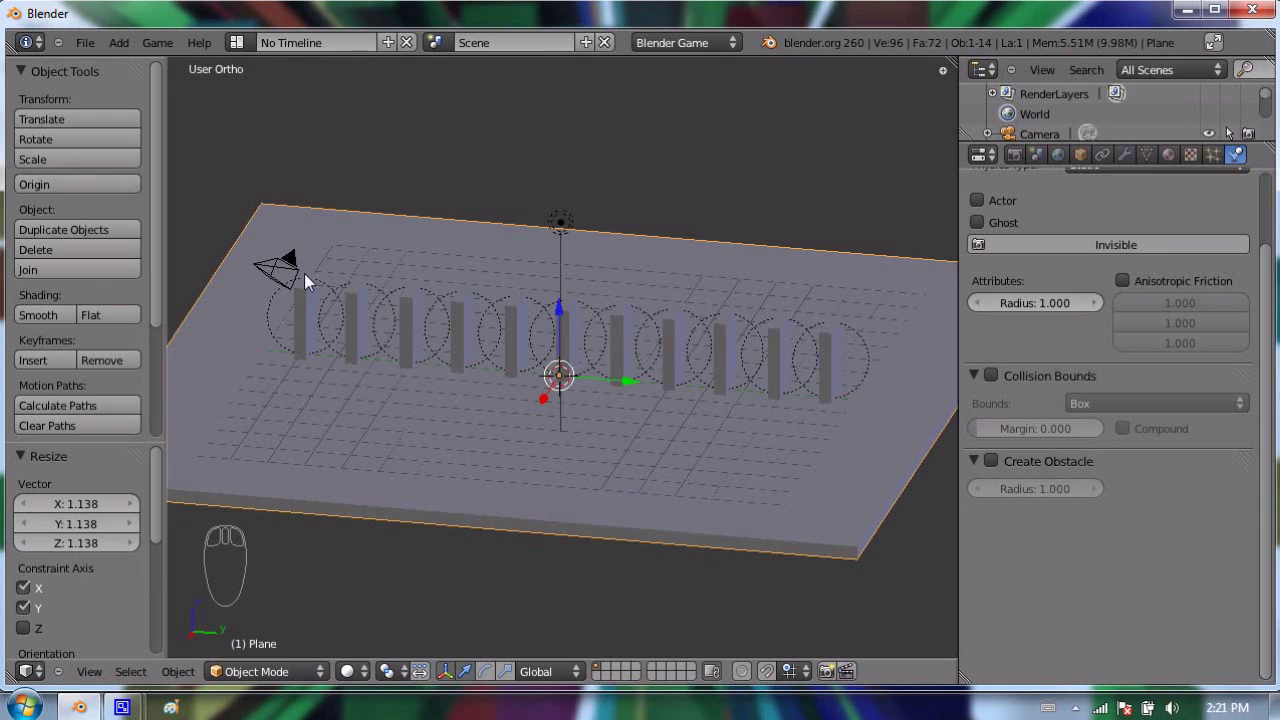
{"action": "scroll", "coordinate": [434, 353], "scroll_direction": "up", "scroll_amount": 2}
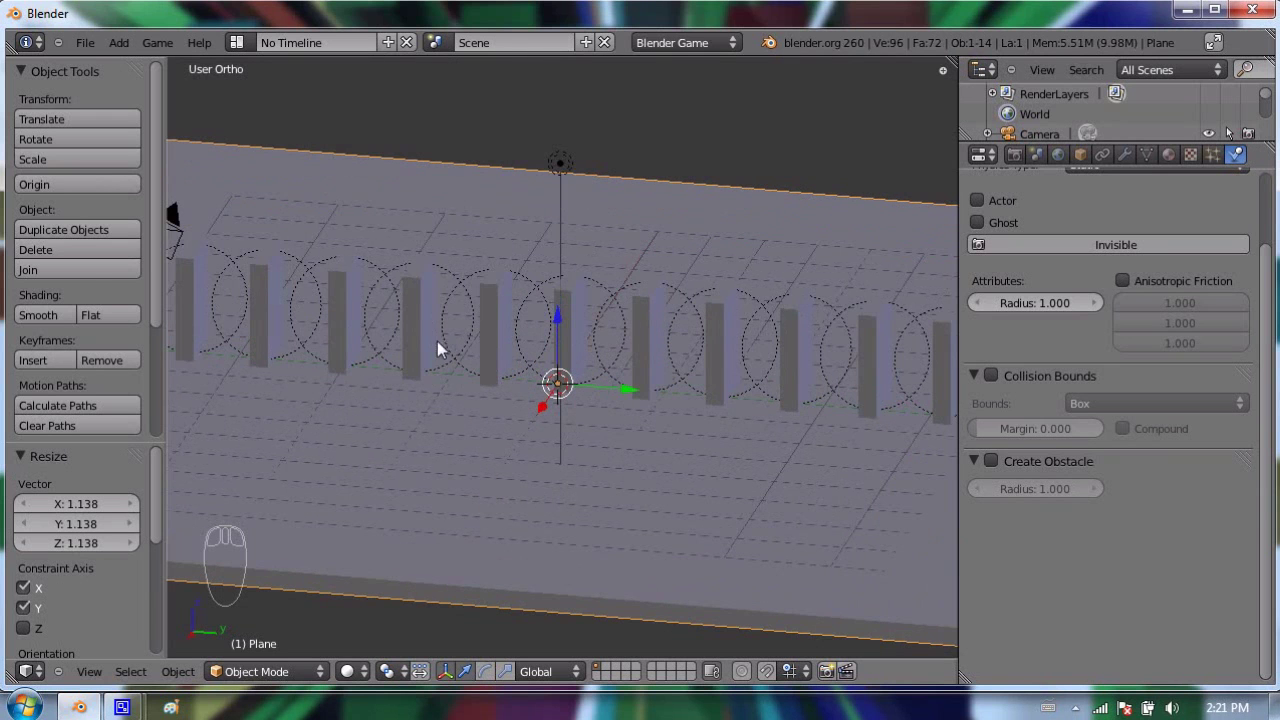
{"action": "middle_click_drag", "start_coordinate": [549, 270], "coordinate": [649, 286]}
{"action": "right_click", "coordinate": [649, 288]}
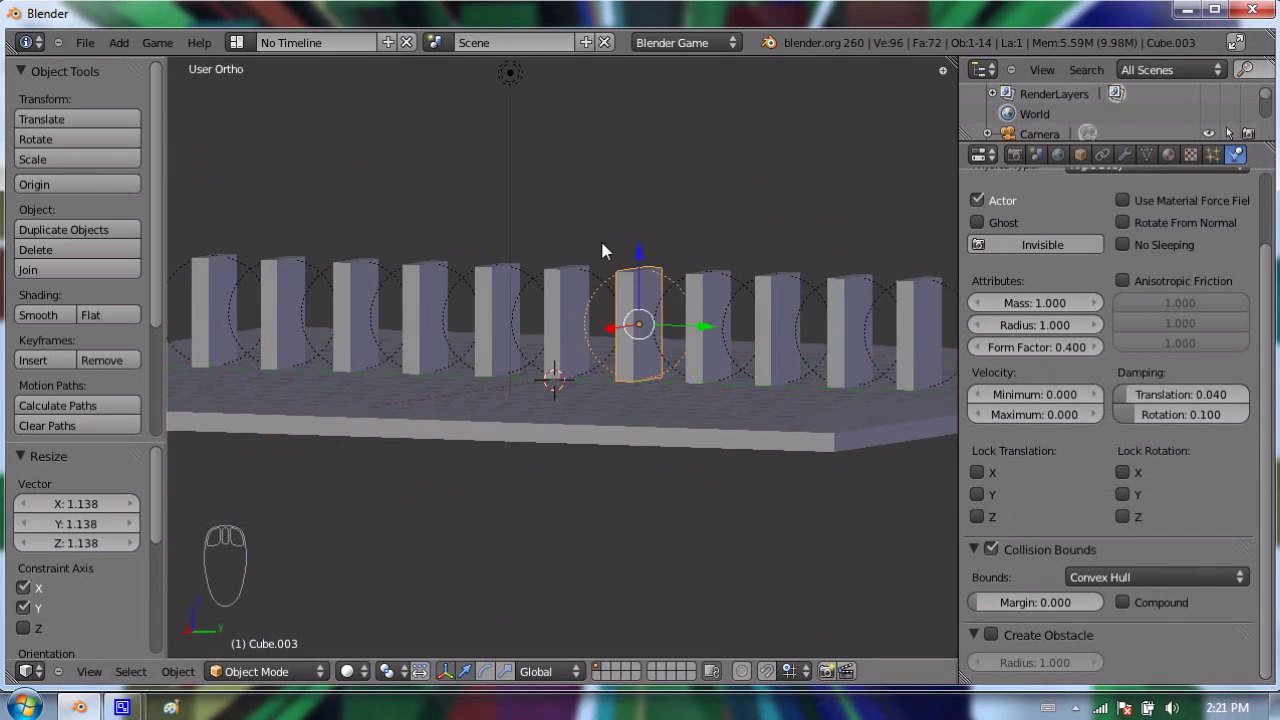
{"action": "middle_click_drag", "start_coordinate": [430, 250], "coordinate": [663, 305]}
- Tilt the last domino, Cube.009, by -20.8° and move it -0.199 along Y
{"action": "right_click", "coordinate": [657, 316]}
{"action": "key", "text": "KP_3"}
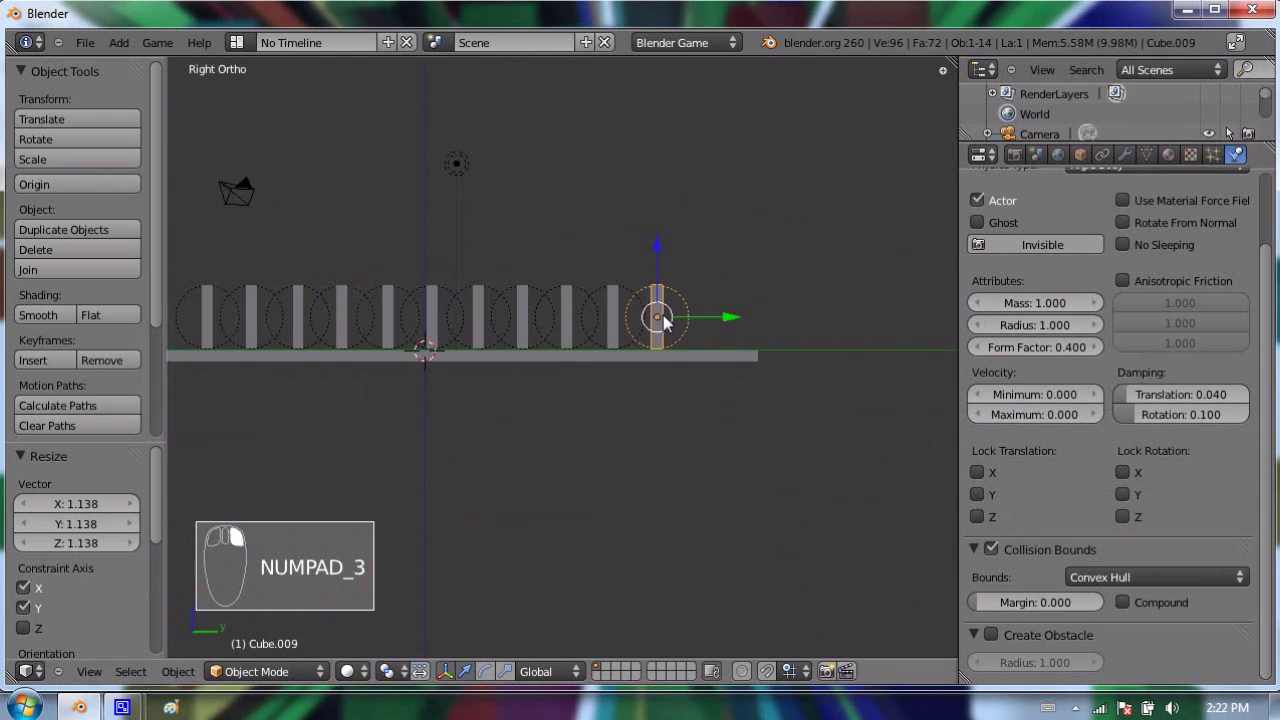
{"action": "scroll", "coordinate": [663, 315], "scroll_direction": "up", "scroll_amount": 4}
{"action": "middle_click_drag", "start_coordinate": [757, 275], "coordinate": [506, 286], "text": "shift"}
{"action": "key", "text": "r"}
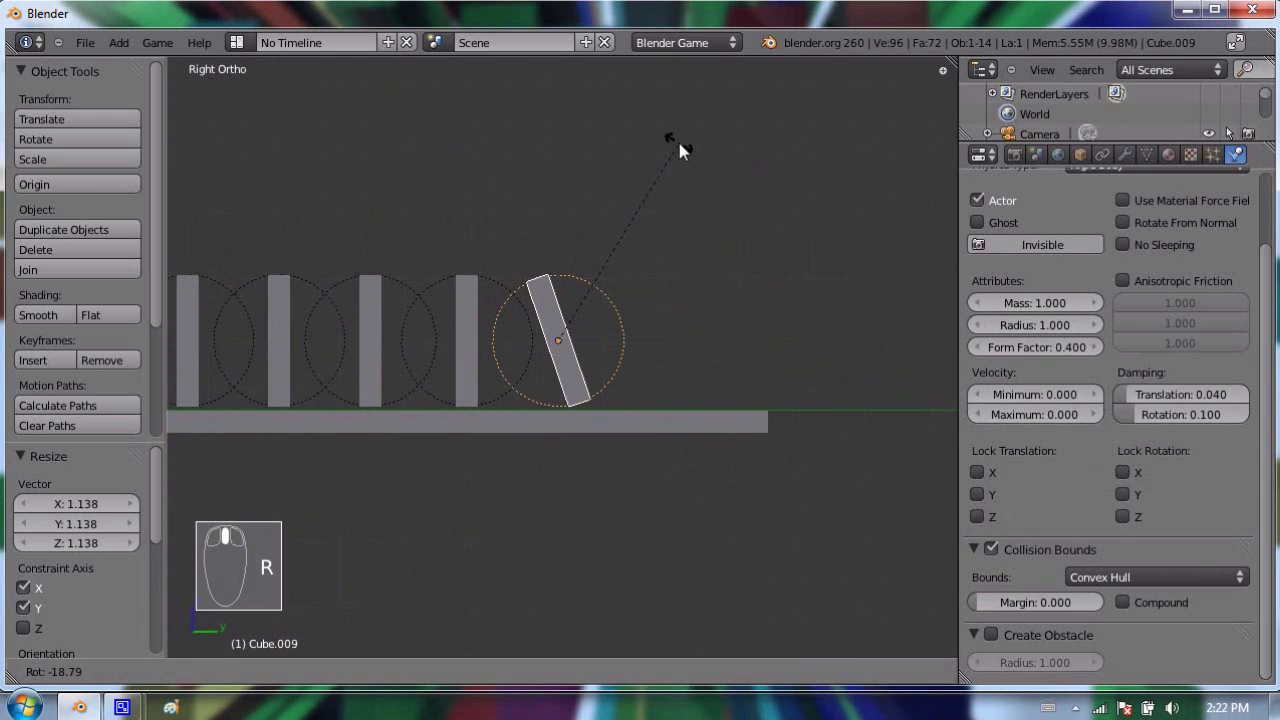
{"action": "left_click", "coordinate": [670, 137]}
{"action": "key", "text": "g"}
{"action": "key", "text": "y"}
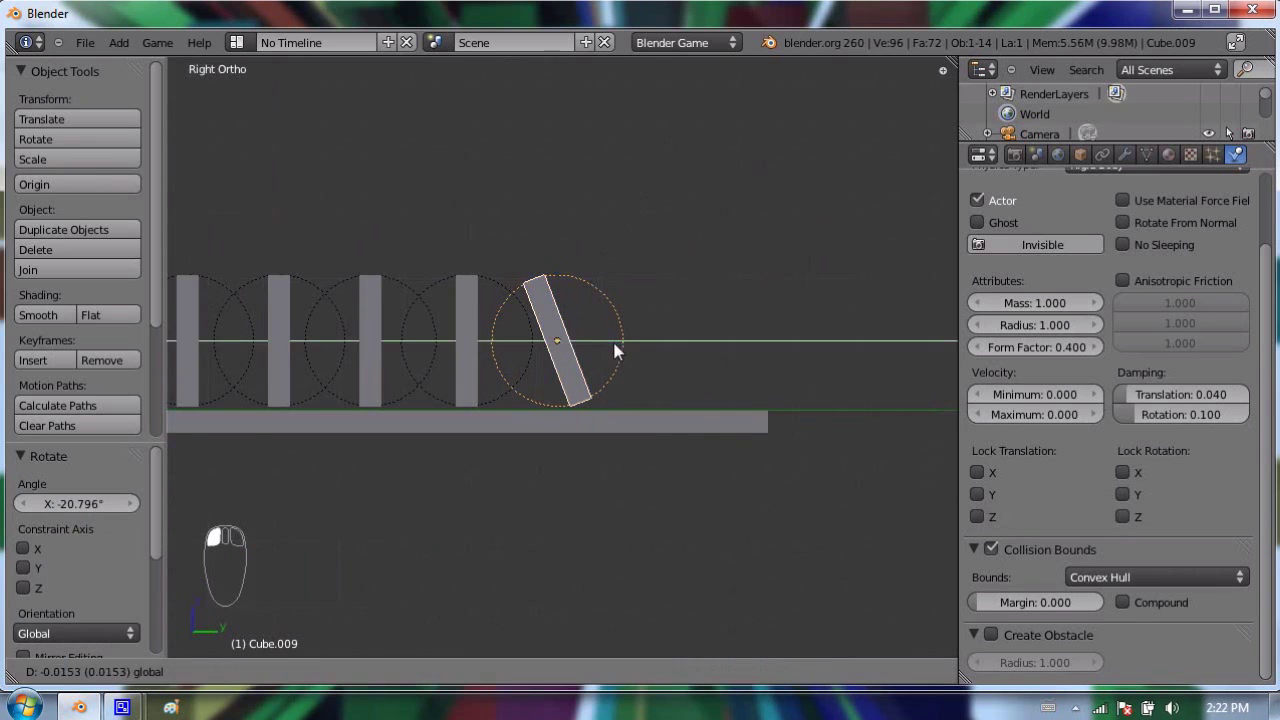
{"action": "left_click", "coordinate": [610, 349]}
- Frame the whole row and run the game to watch the dominoes topple
{"action": "scroll", "coordinate": [373, 267], "scroll_direction": "down", "scroll_amount": 4}
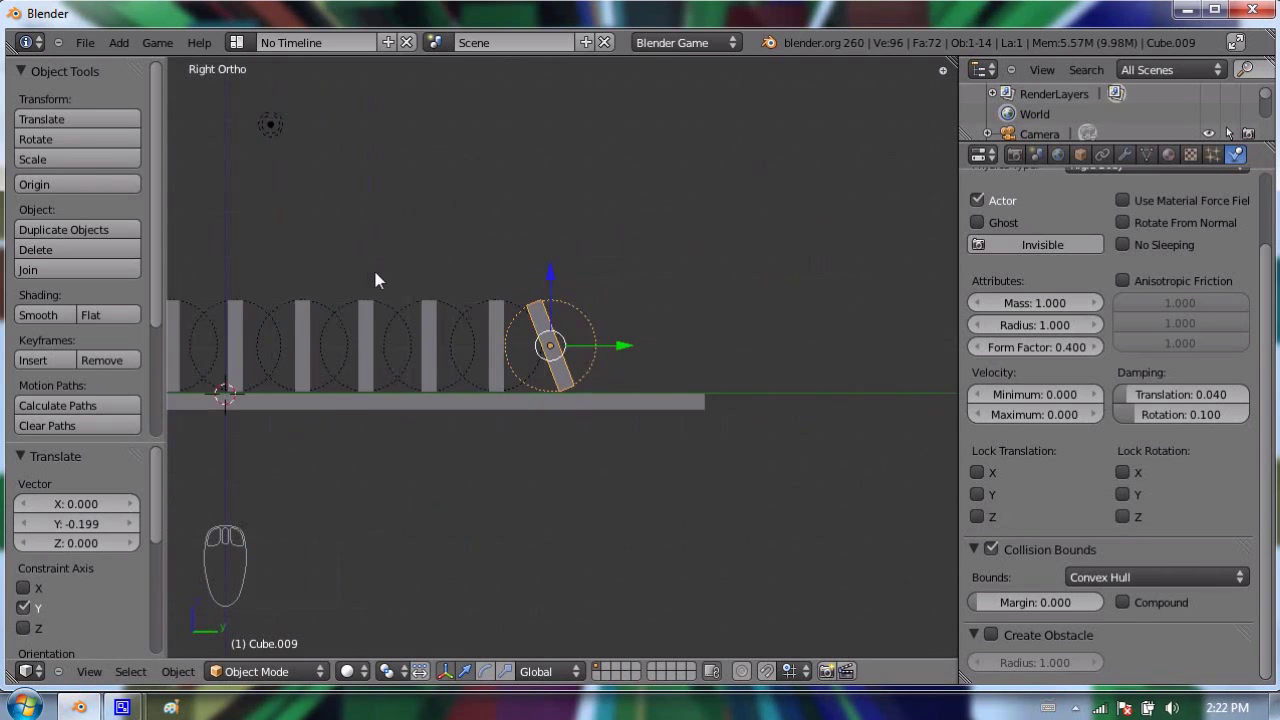
{"action": "middle_click_drag", "start_coordinate": [373, 267], "coordinate": [522, 376], "text": "shift"}
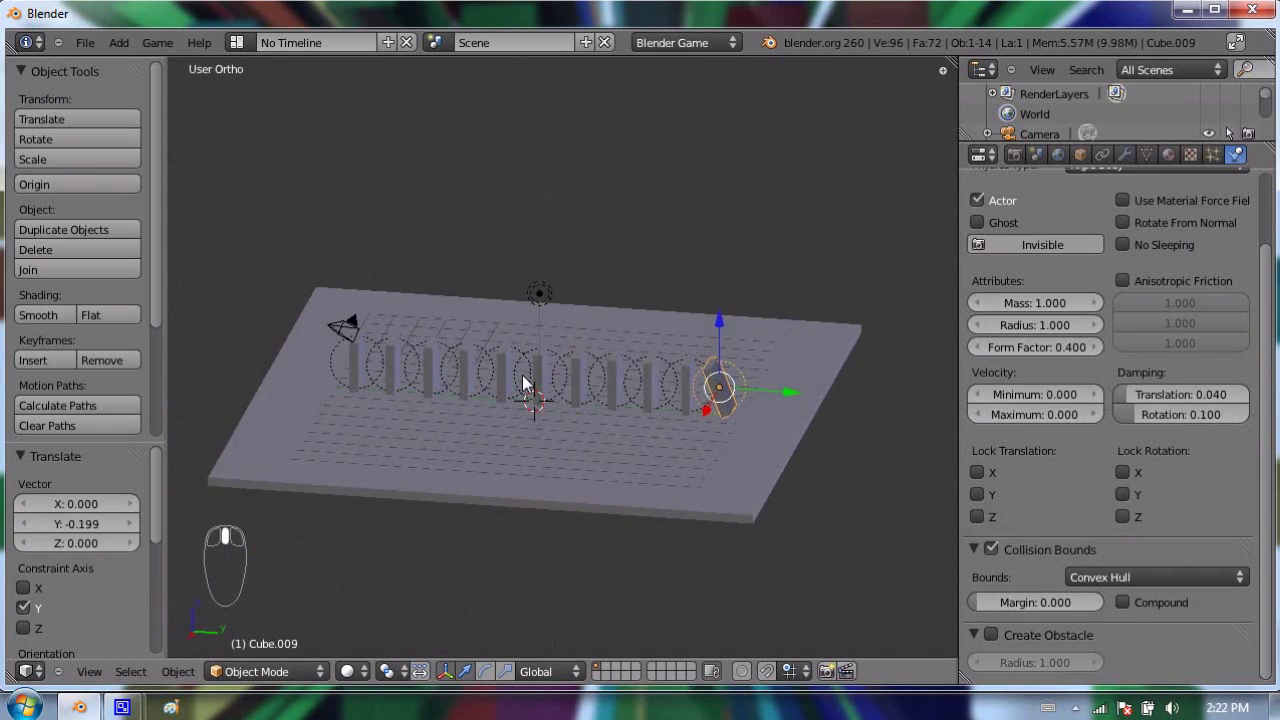
{"action": "key", "text": "p"}
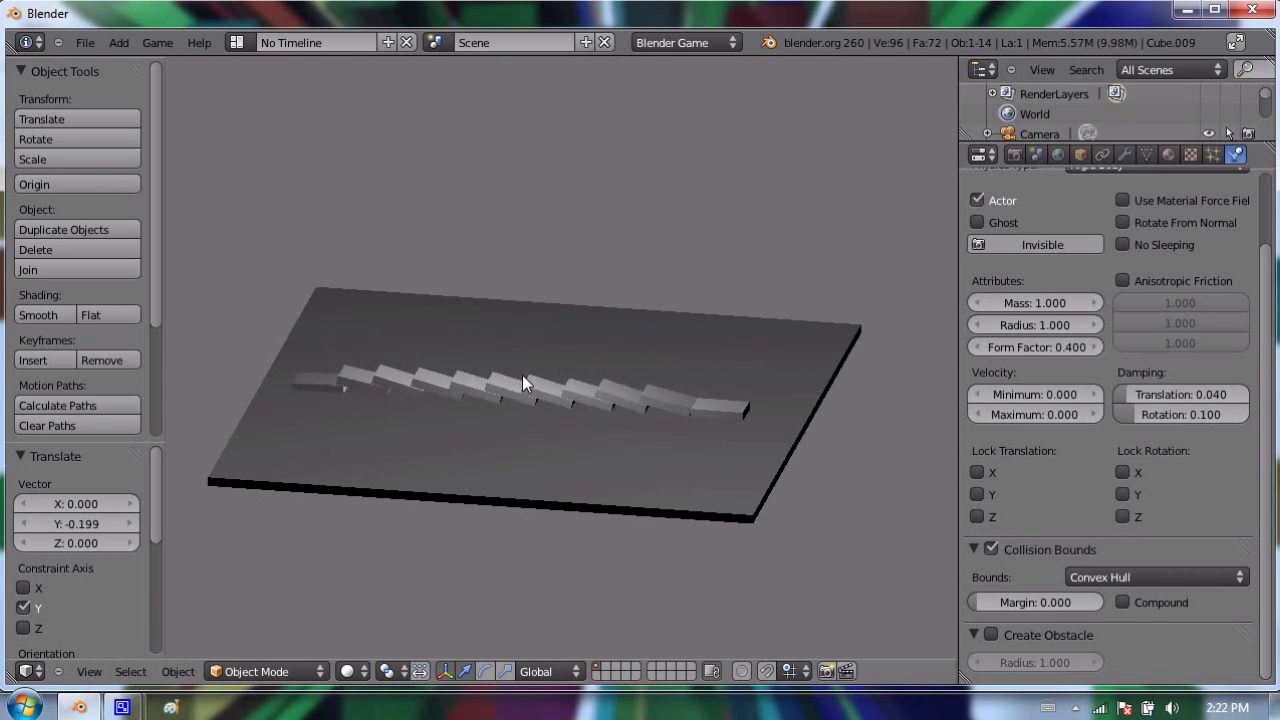
{"action": "key", "text": "Escape"}
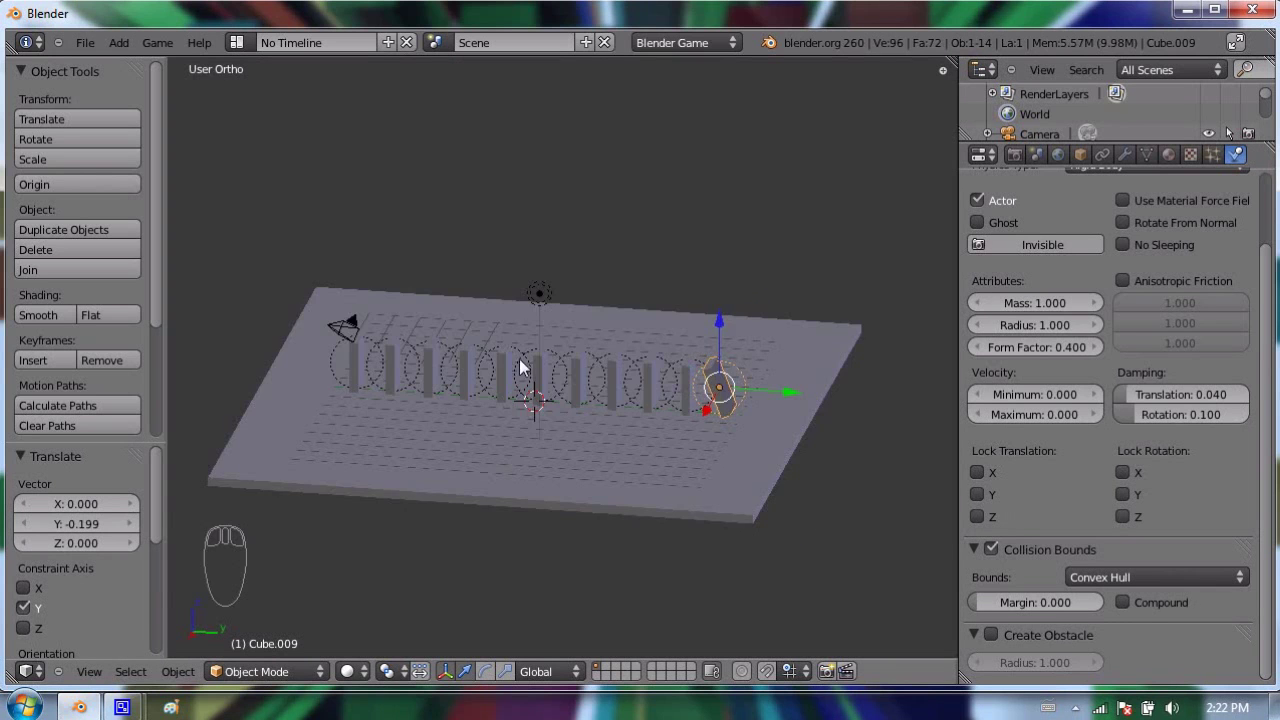
- Undo the end domino's tilt and shift so it stands upright again
{"action": "scroll", "coordinate": [510, 345], "scroll_direction": "up", "scroll_amount": 4}
{"action": "scroll", "coordinate": [594, 394], "scroll_direction": "down", "scroll_amount": 2}
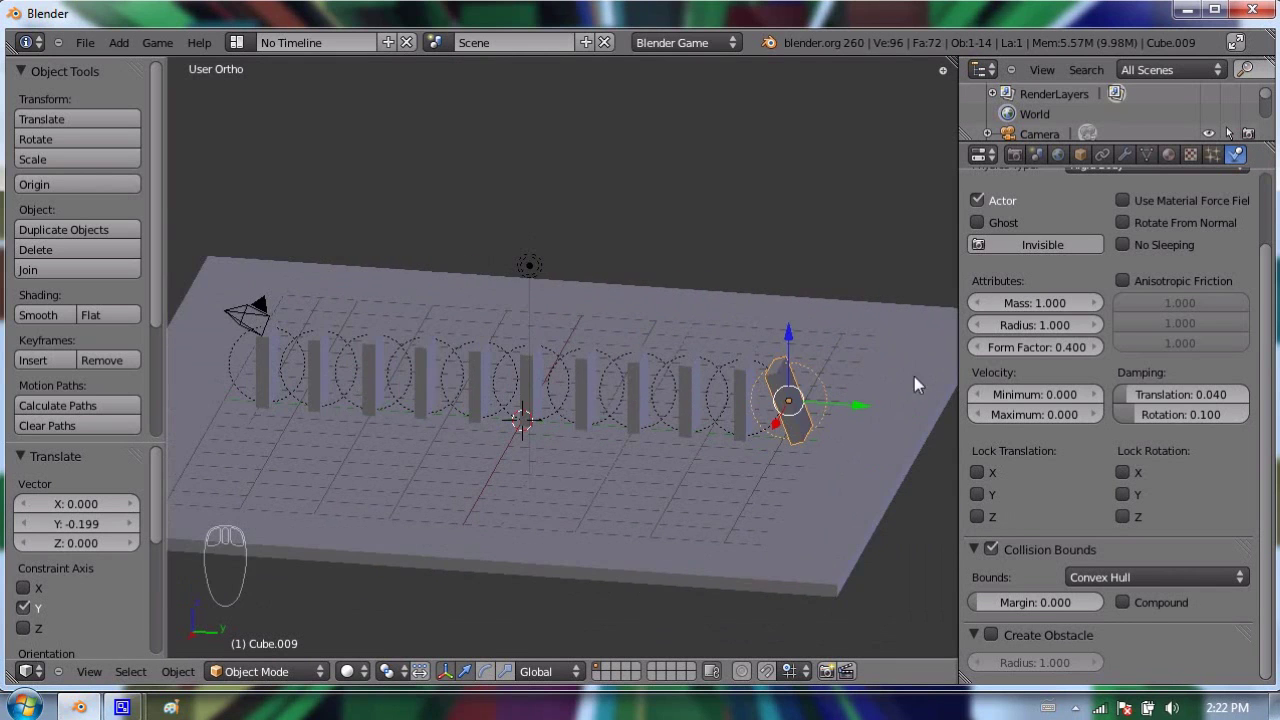
{"action": "key", "text": "ctrl+z"}
{"action": "key", "text": "ctrl+z"}
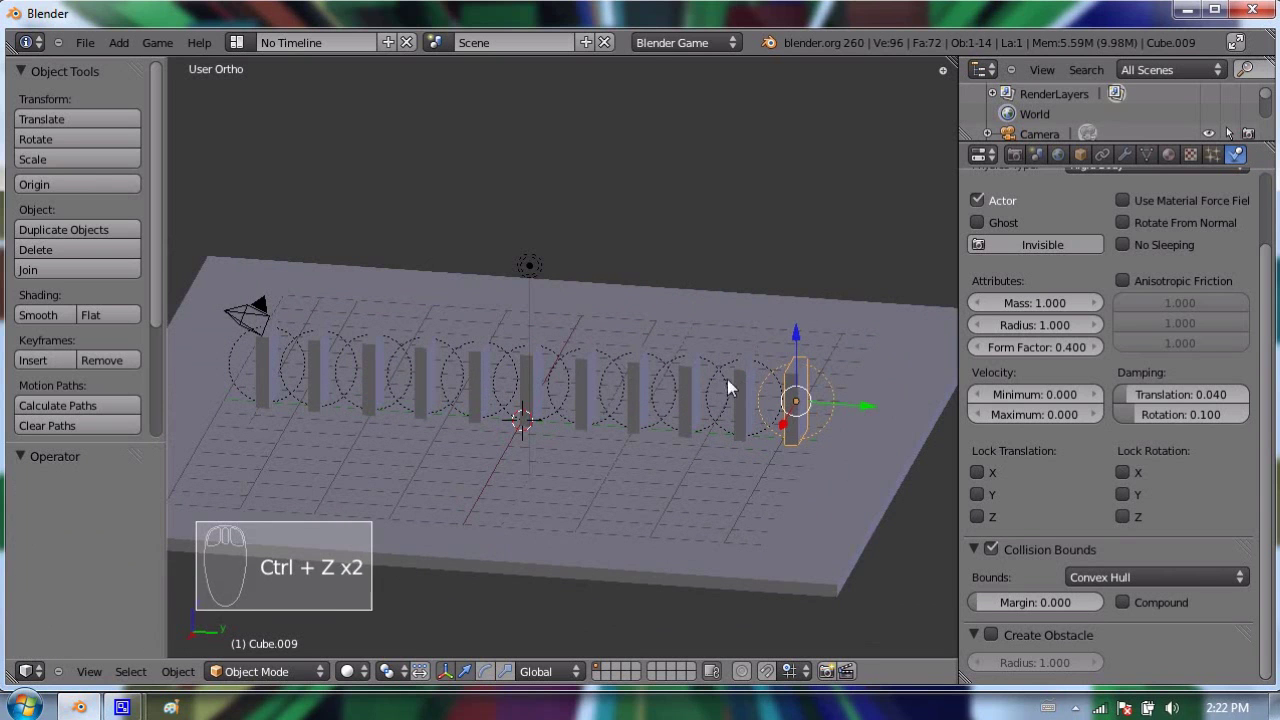
{"action": "middle_click_drag", "start_coordinate": [633, 371], "coordinate": [550, 357]}
- Save the scene to the Desktop as dominoes_01.blend
{"action": "key", "text": "ctrl+s"}
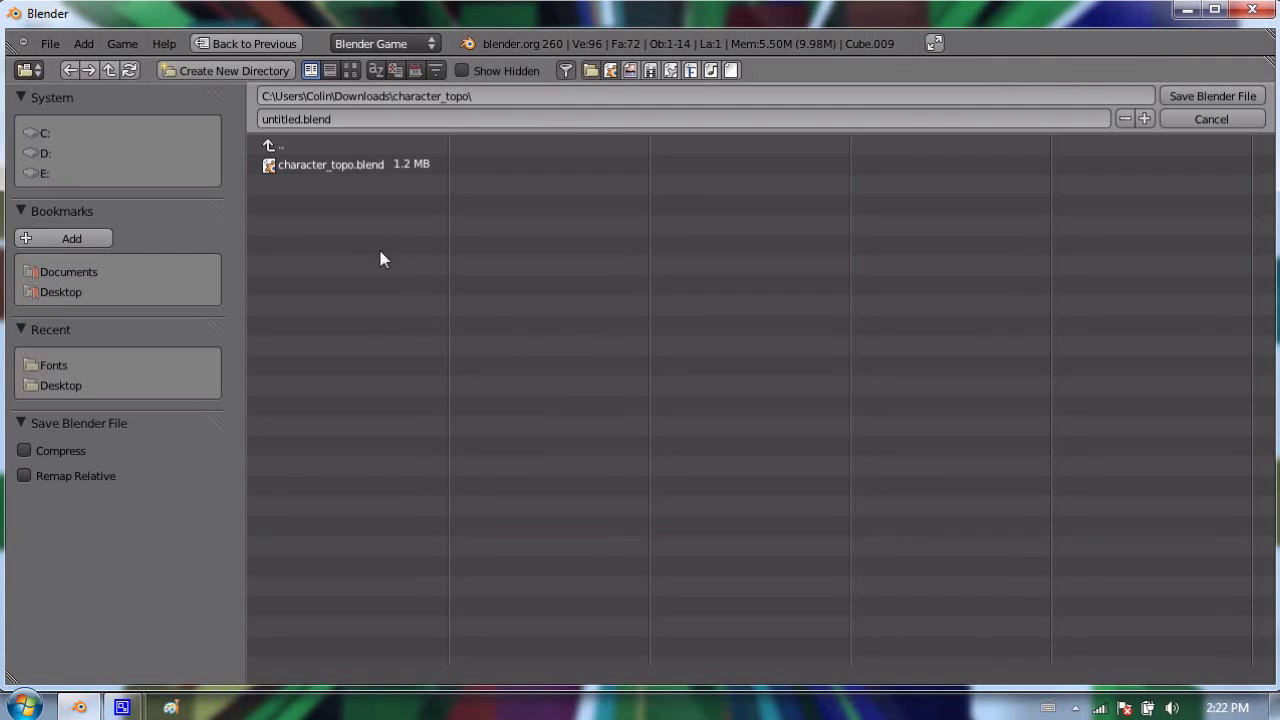
{"action": "left_click", "coordinate": [52, 292]}
{"action": "left_click", "coordinate": [359, 112]}
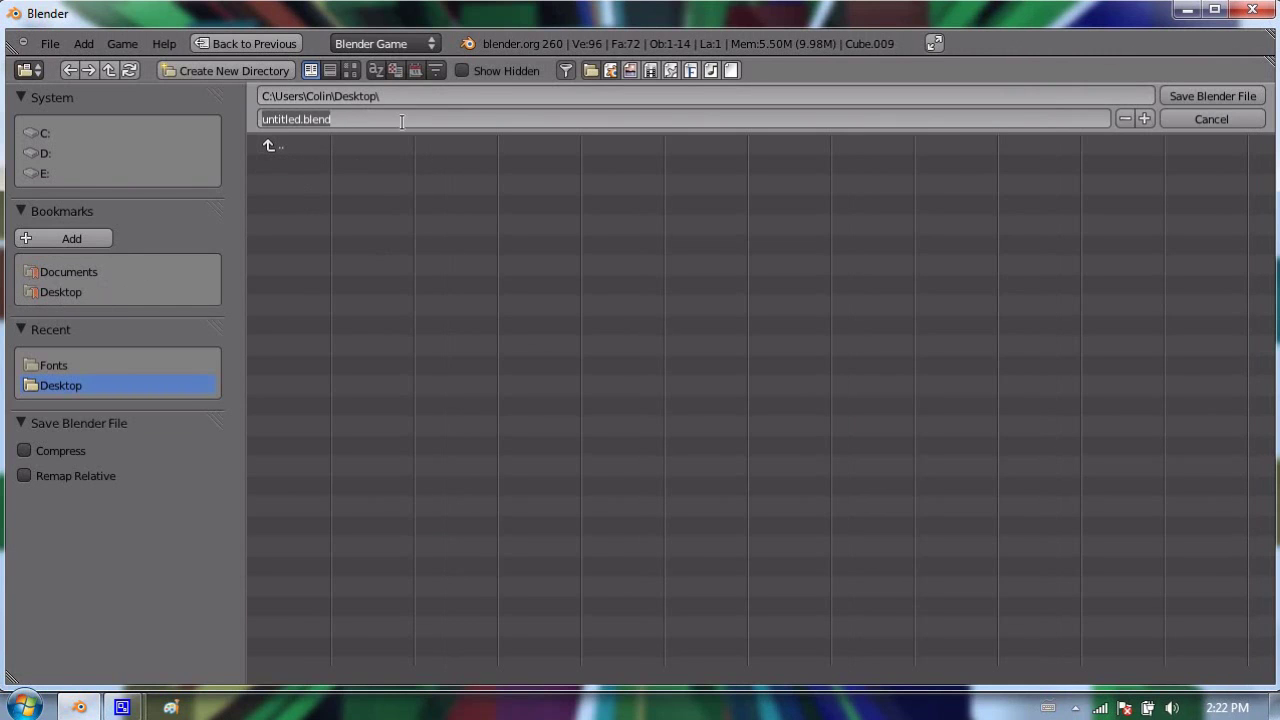
{"action": "type", "text": "dominoe"}
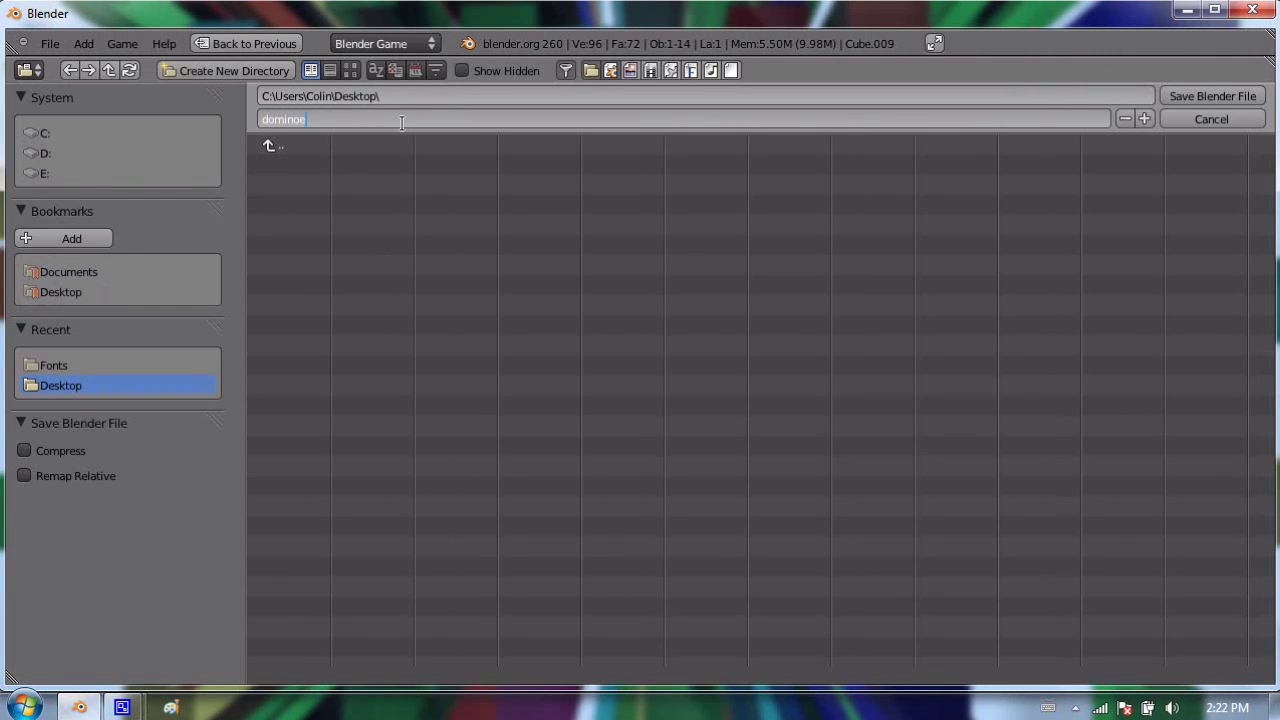
{"action": "type", "text": "s_01"}
{"action": "left_click", "coordinate": [1206, 95]}
{"action": "left_click", "coordinate": [1206, 95]}
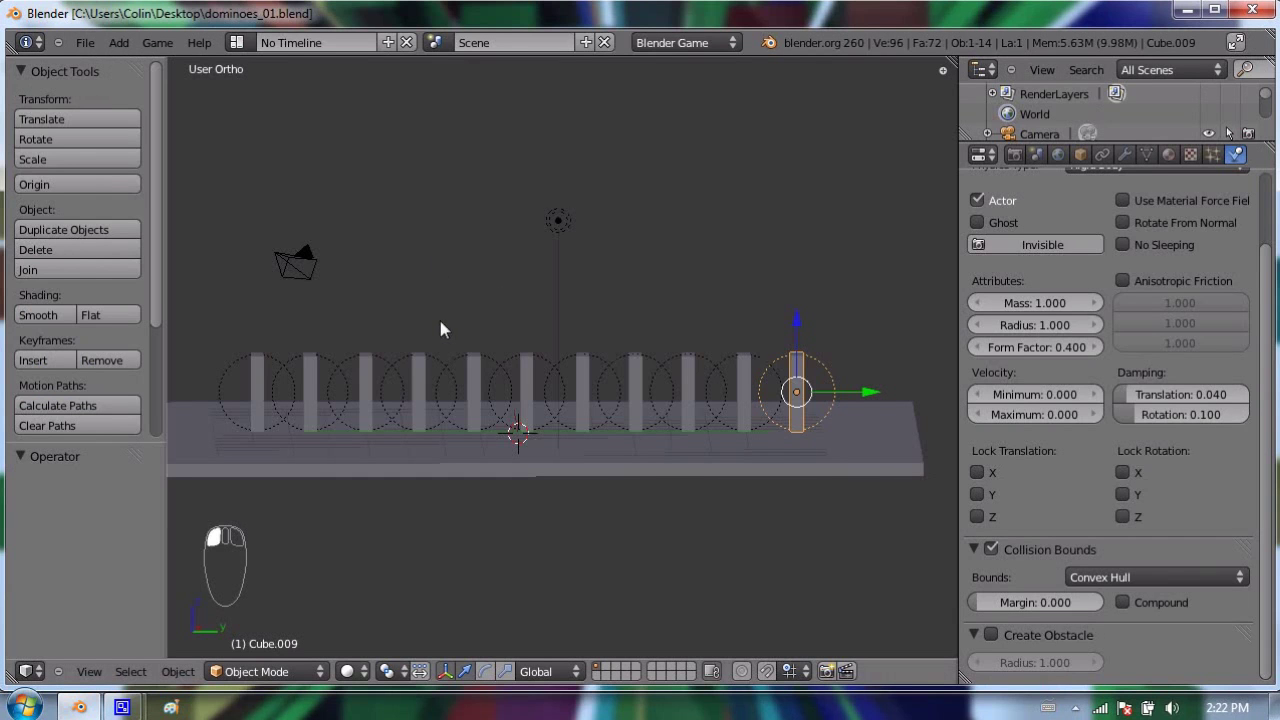
- Add a cube right of the dominoes, scale it to 0.545, and split the 3D view in two
{"action": "middle_click_drag", "start_coordinate": [470, 330], "coordinate": [360, 271], "text": "shift"}
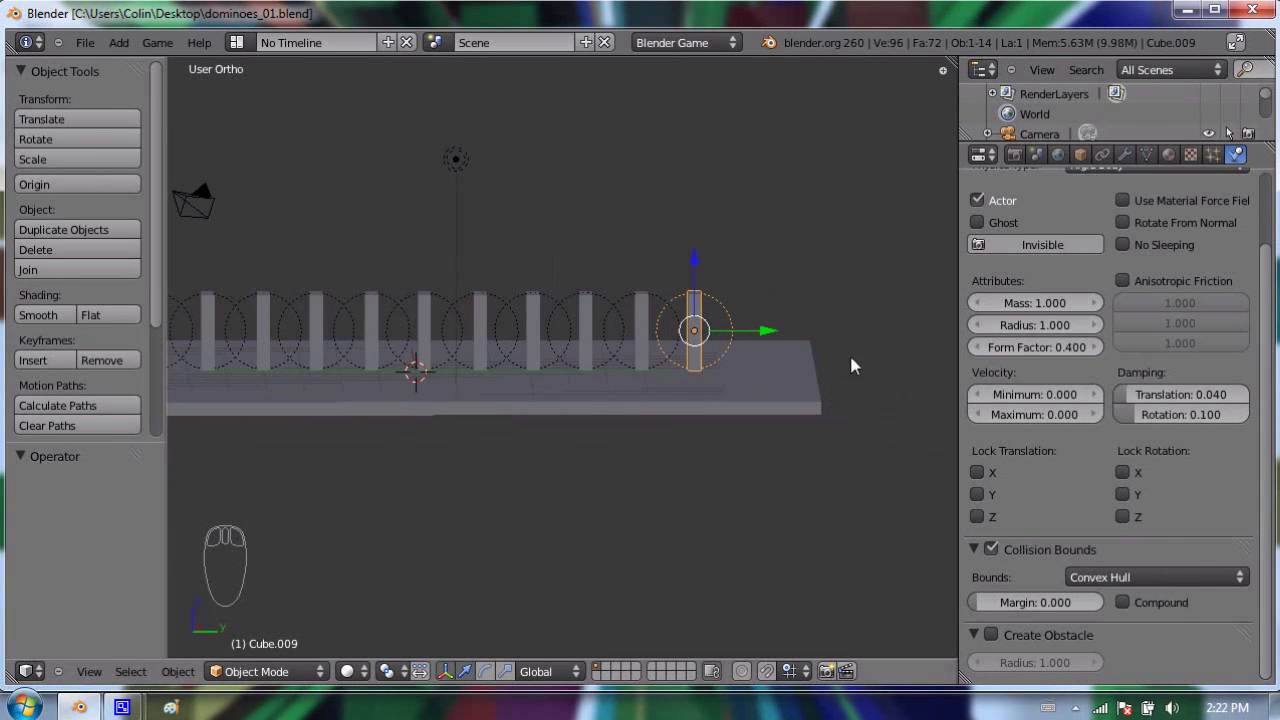
{"action": "key", "text": "KP_3"}
{"action": "left_click", "coordinate": [804, 320]}
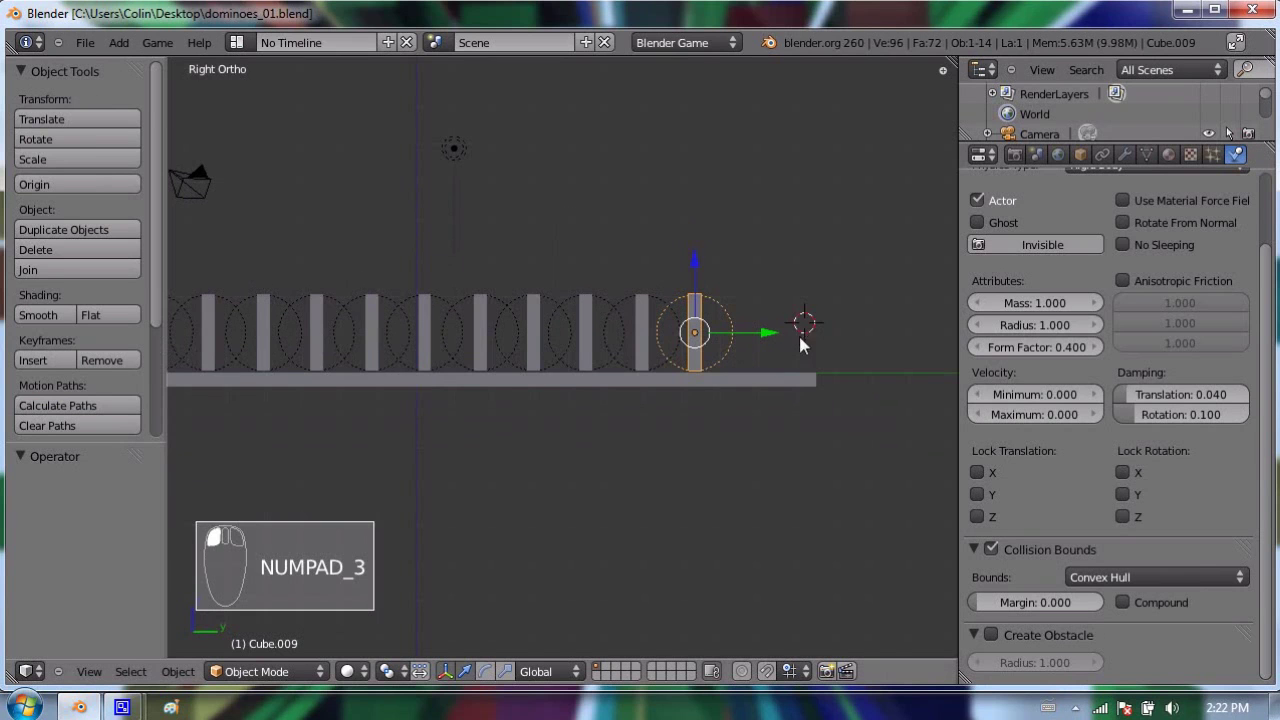
{"action": "key", "text": "shift+a"}
{"action": "mouse_move", "coordinate": [789, 337]}
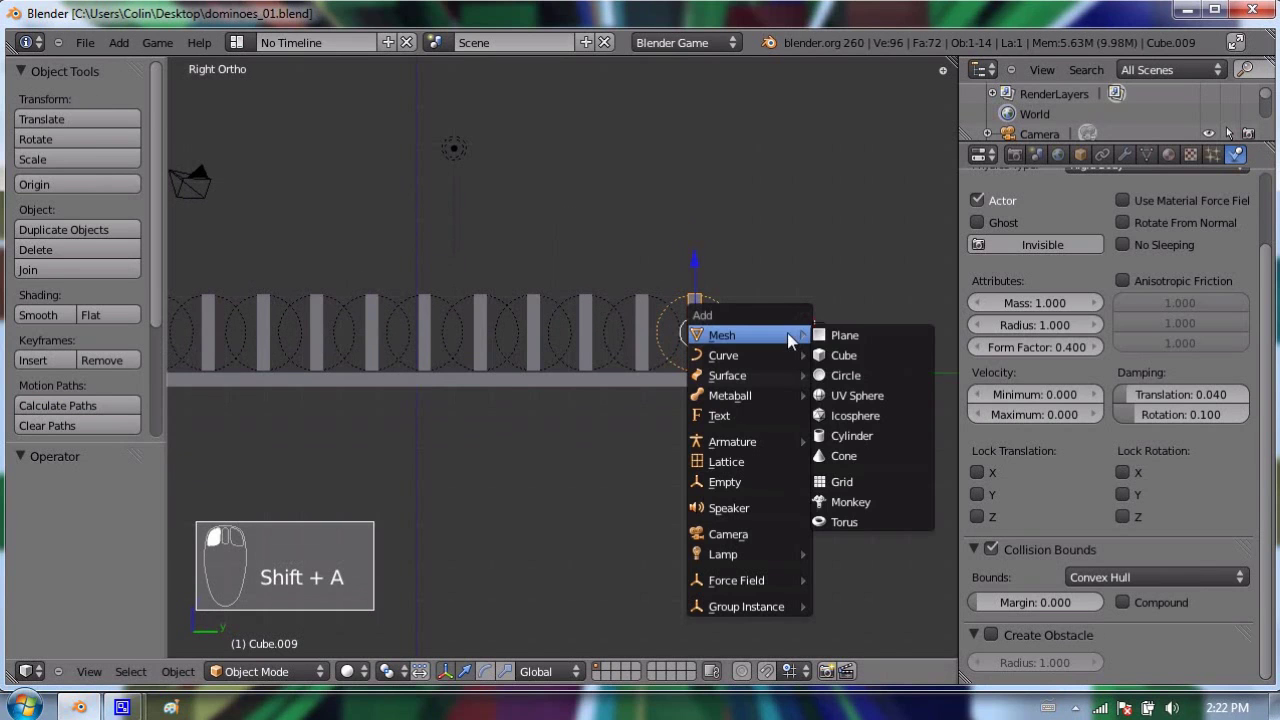
{"action": "left_click", "coordinate": [845, 357]}
{"action": "key", "text": "s"}
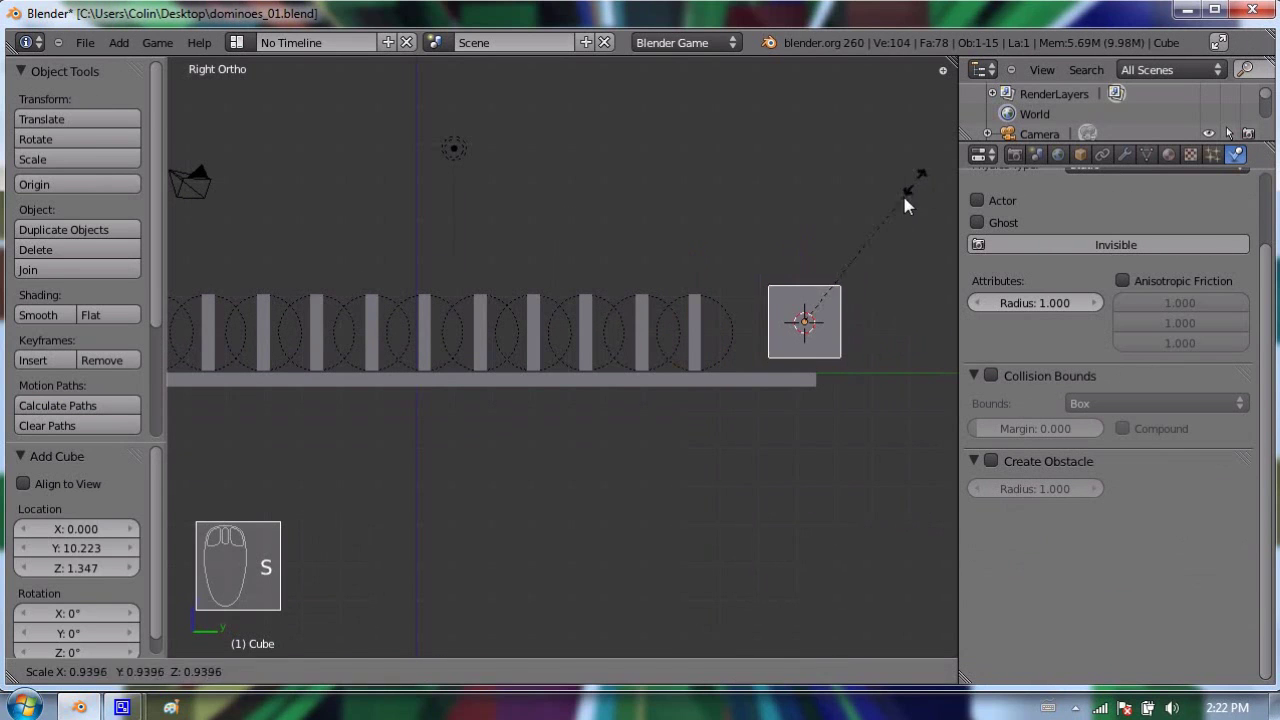
{"action": "left_click", "coordinate": [875, 245]}
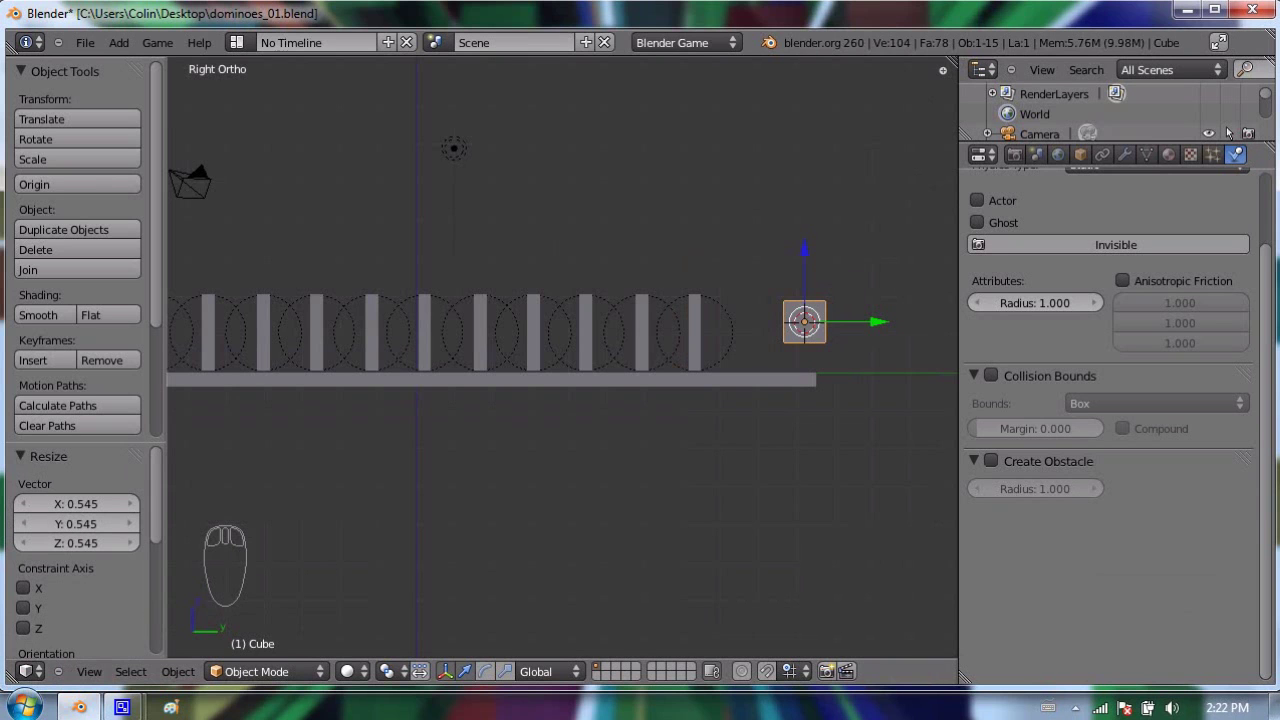
{"action": "left_click_drag", "start_coordinate": [944, 68], "coordinate": [127, 648]}
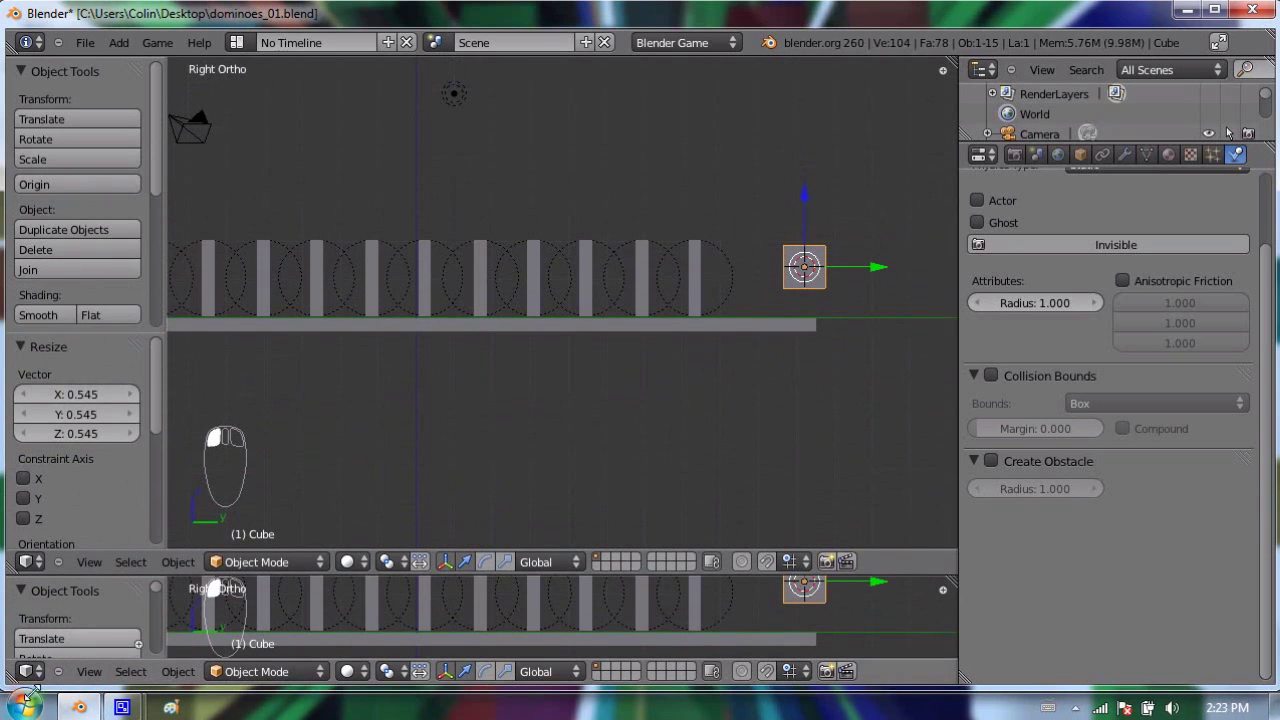
- Make the lower area a Timeline, undo the cube's small Y nudge, and go to frame 0
{"action": "left_click", "coordinate": [27, 671]}
{"action": "left_click", "coordinate": [80, 630]}
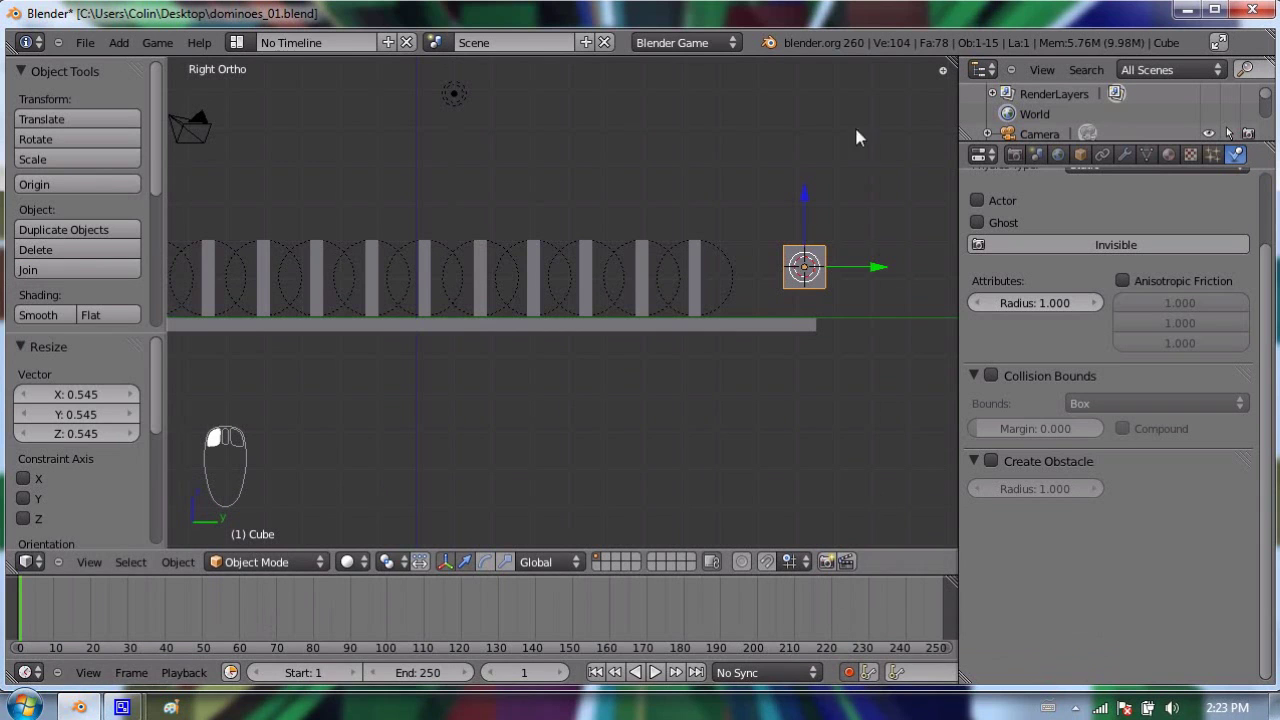
{"action": "middle_click_drag", "start_coordinate": [726, 268], "coordinate": [685, 270], "text": "shift"}
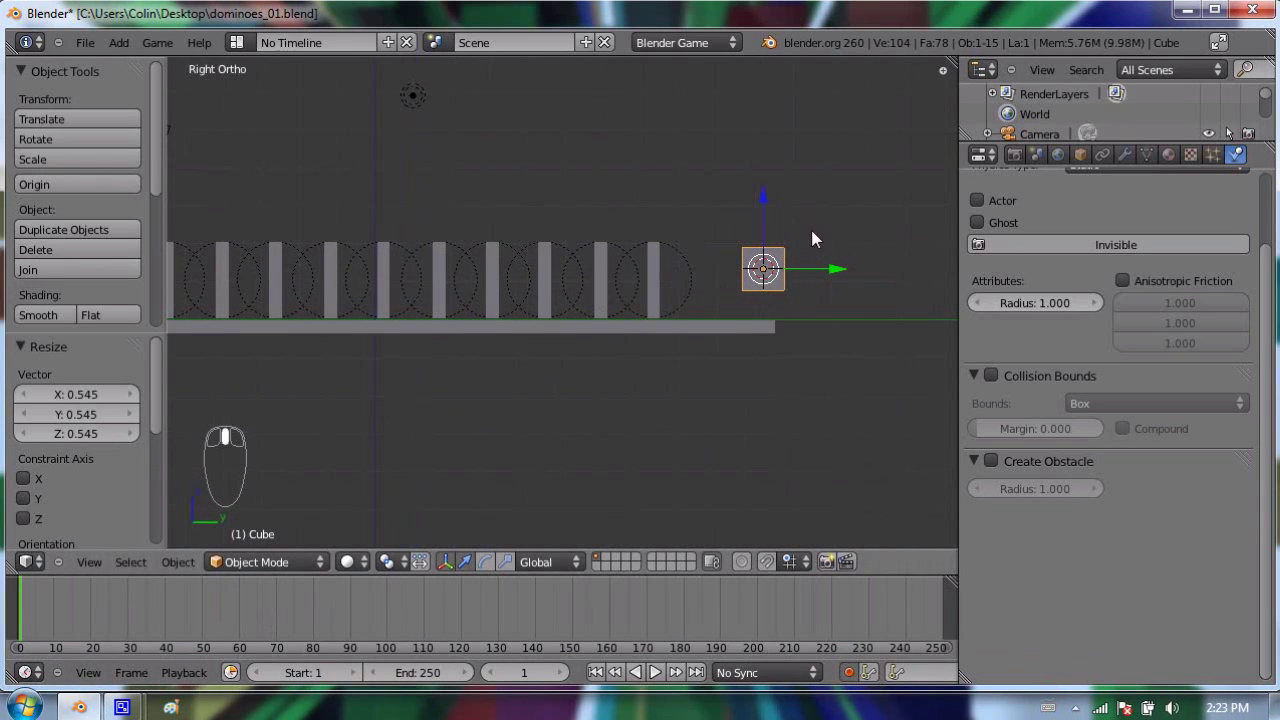
{"action": "left_click_drag", "start_coordinate": [840, 271], "coordinate": [844, 274]}
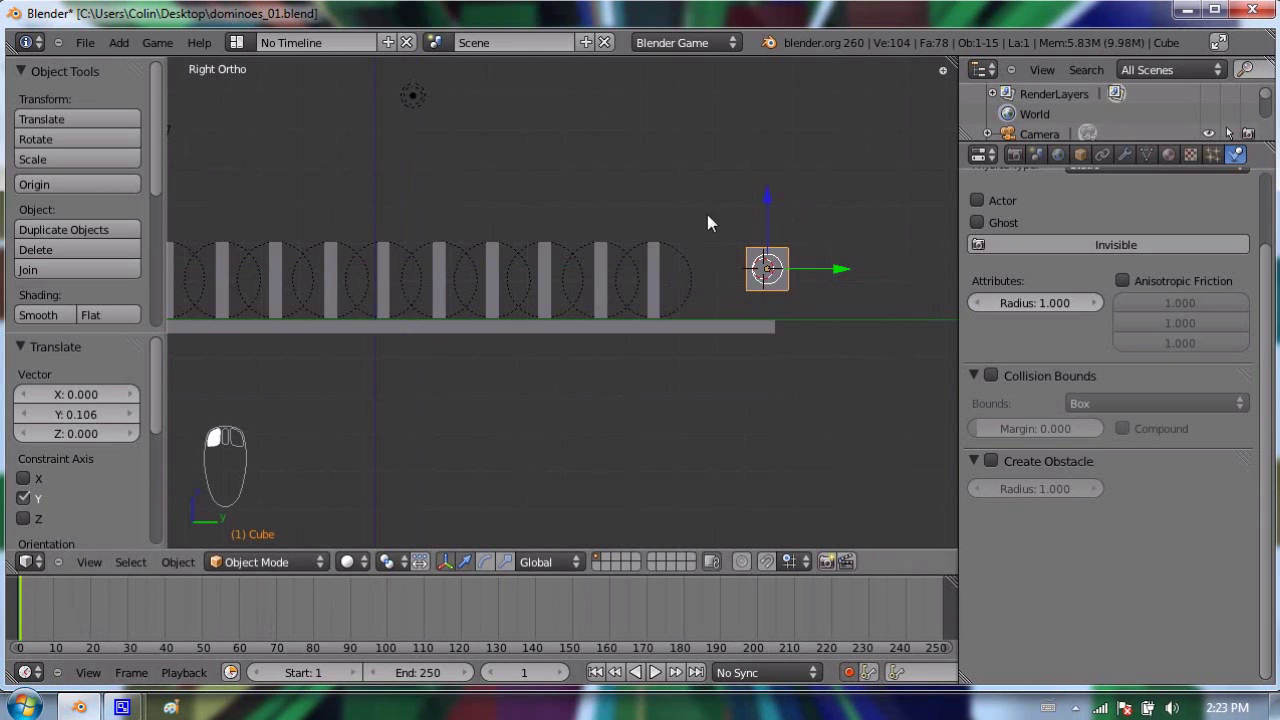
{"action": "key", "text": "ctrl+z"}
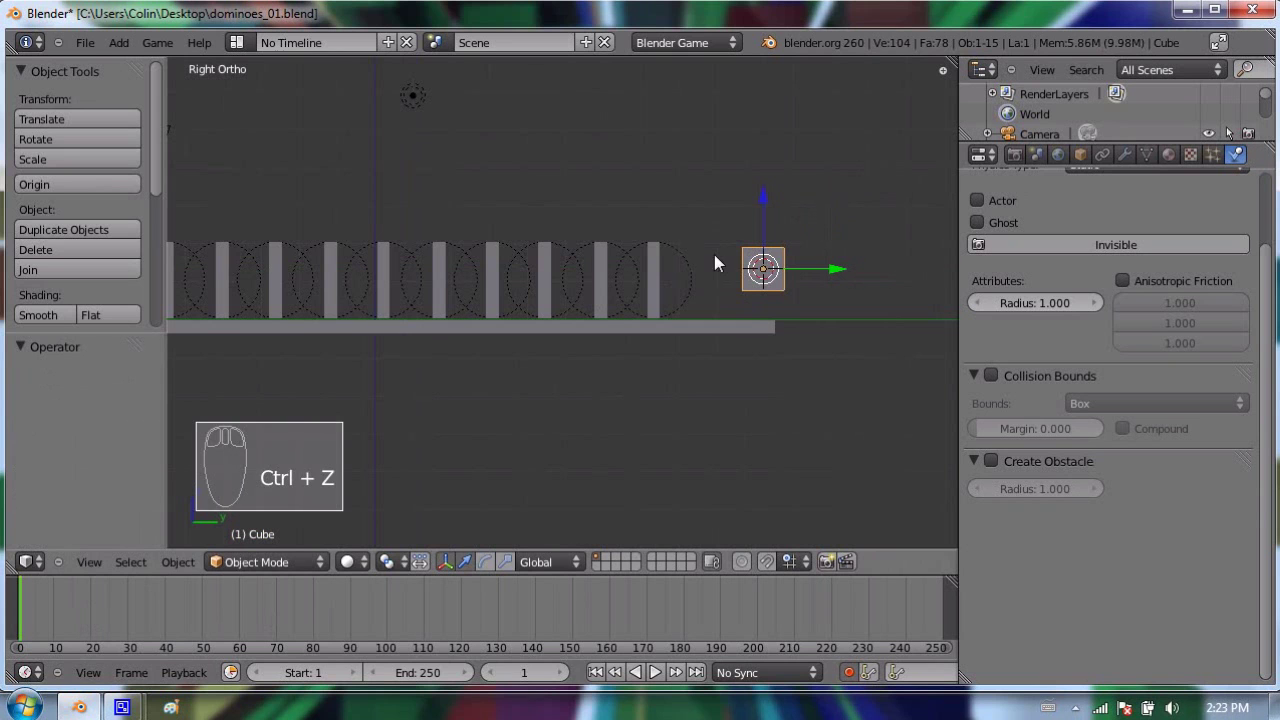
{"action": "left_click_drag", "start_coordinate": [100, 617], "coordinate": [5, 620]}
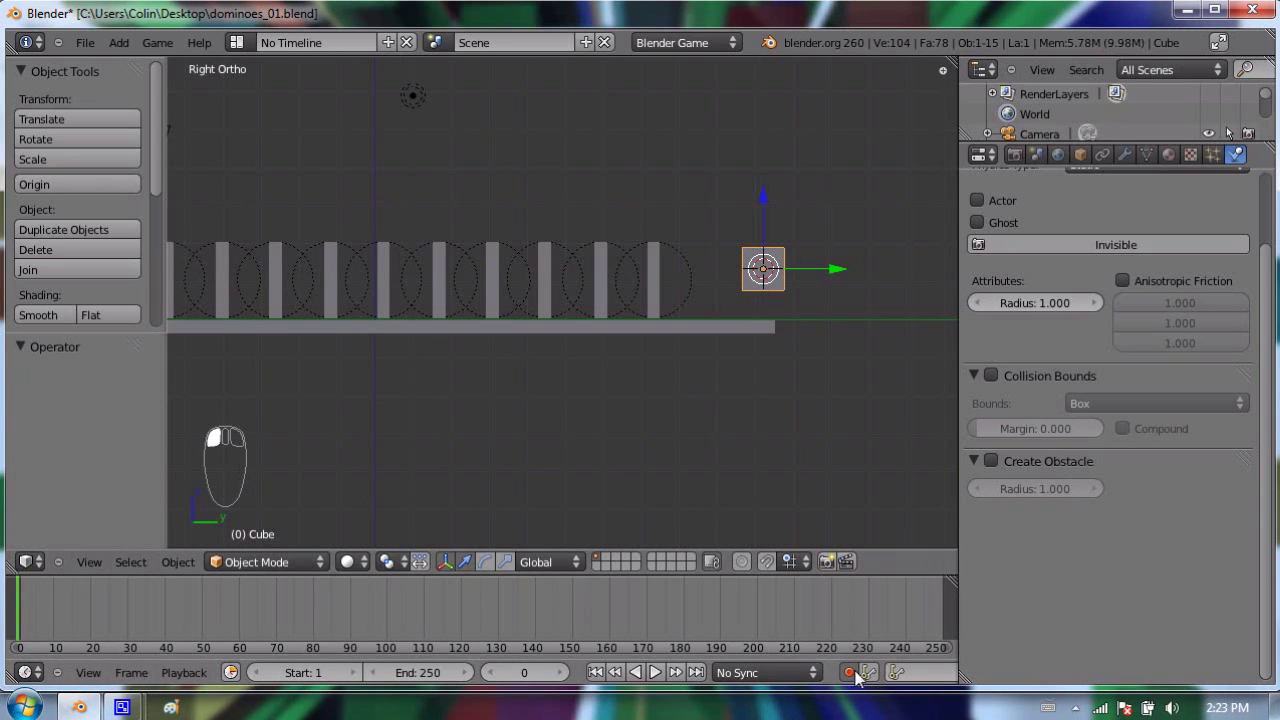
- Insert location keyframes for the cube at frames 0 and 20
{"action": "key", "text": "i"}
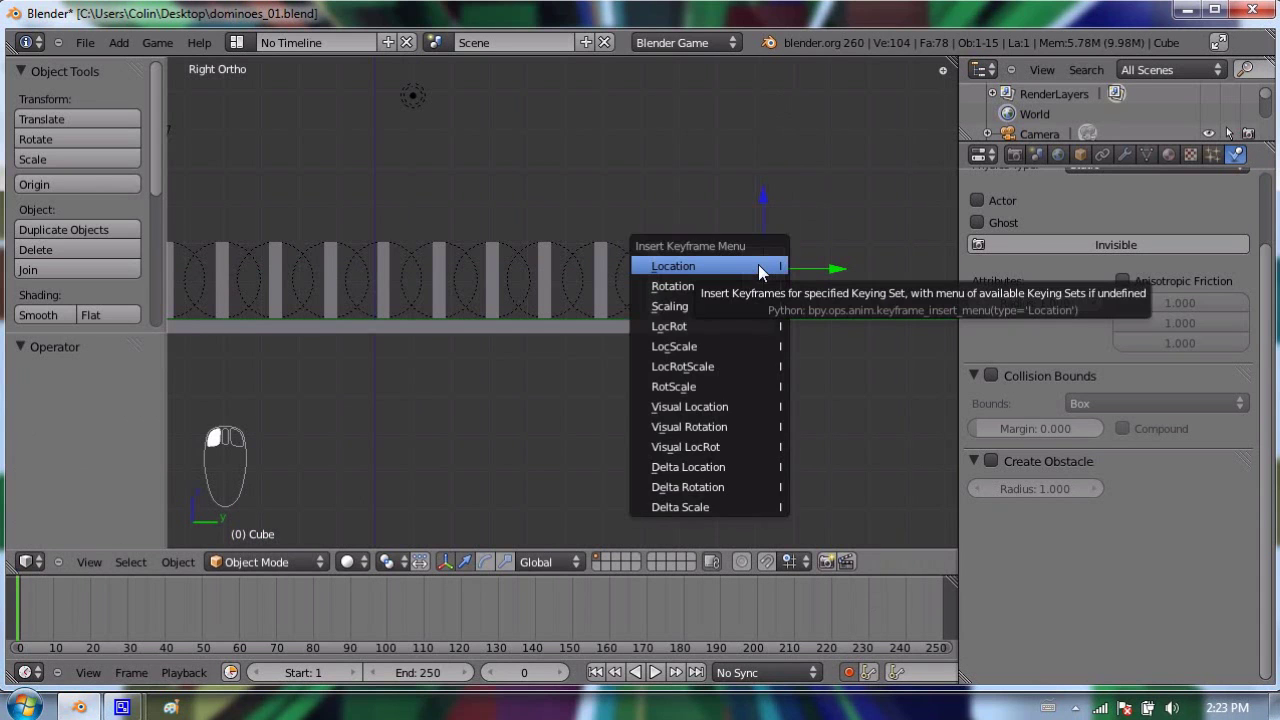
{"action": "left_click", "coordinate": [752, 268]}
{"action": "key", "text": "i"}
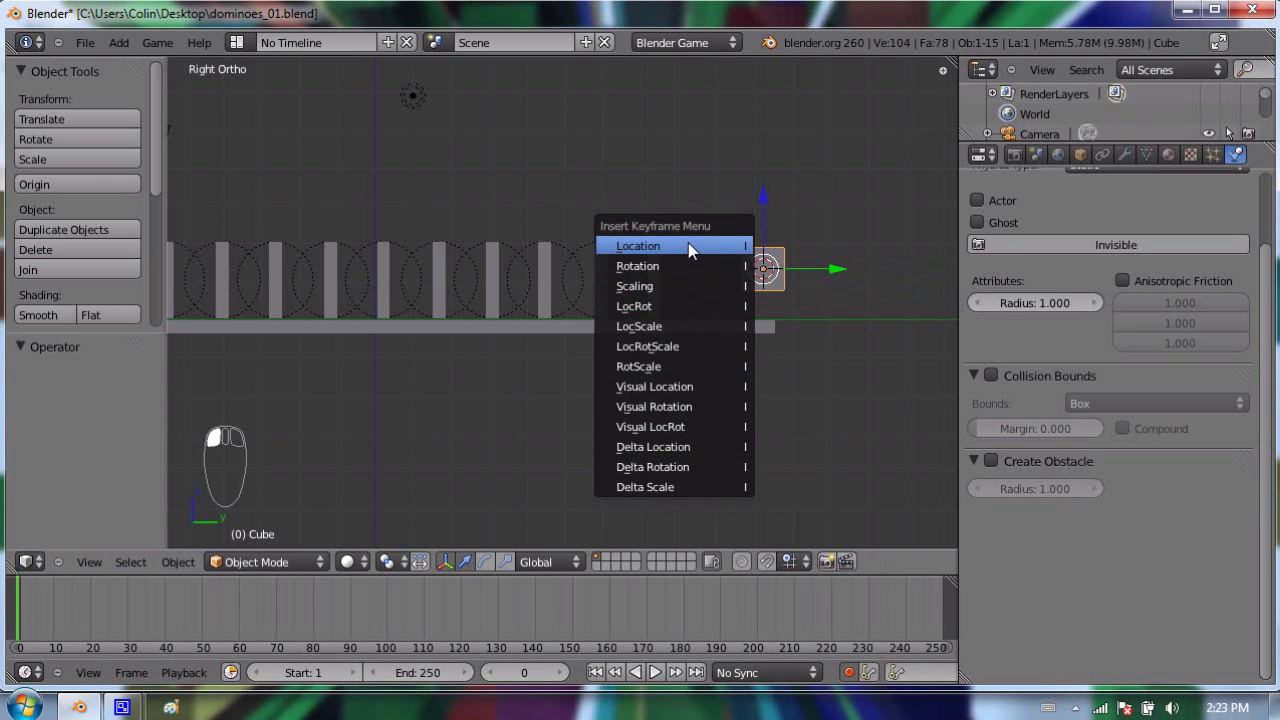
{"action": "left_click", "coordinate": [688, 246]}
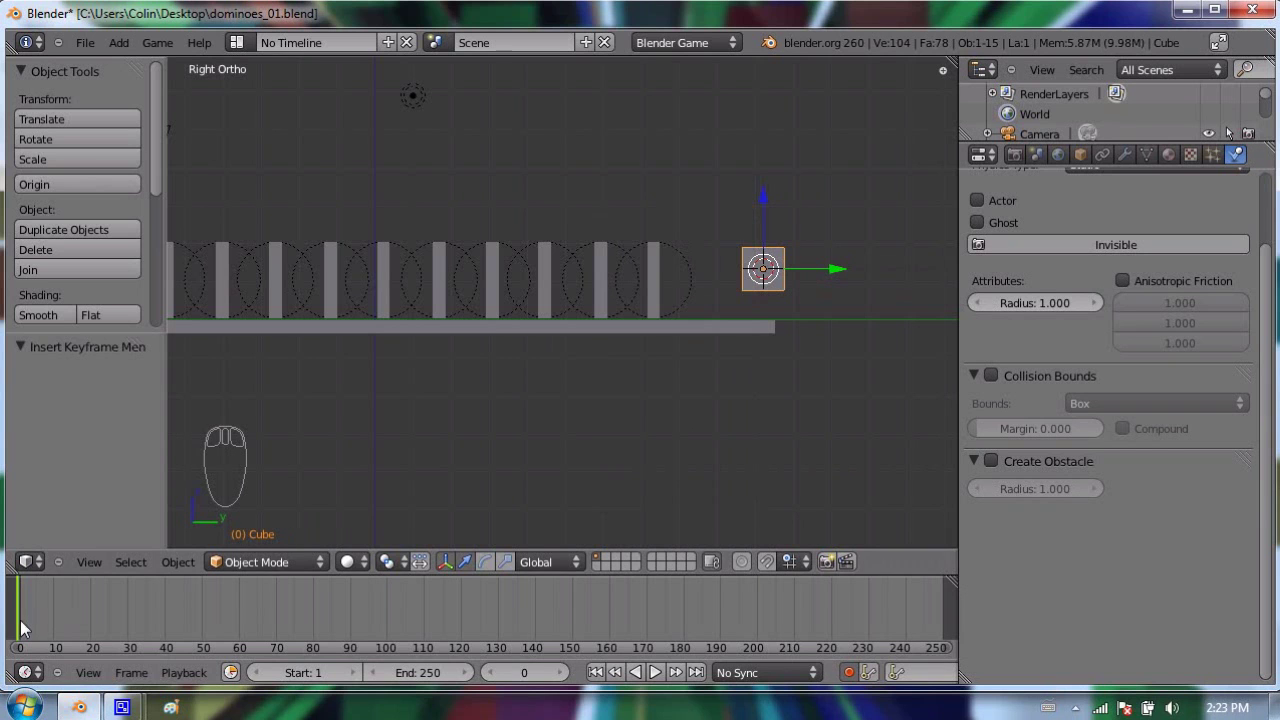
{"action": "left_click_drag", "start_coordinate": [30, 618], "coordinate": [92, 604]}
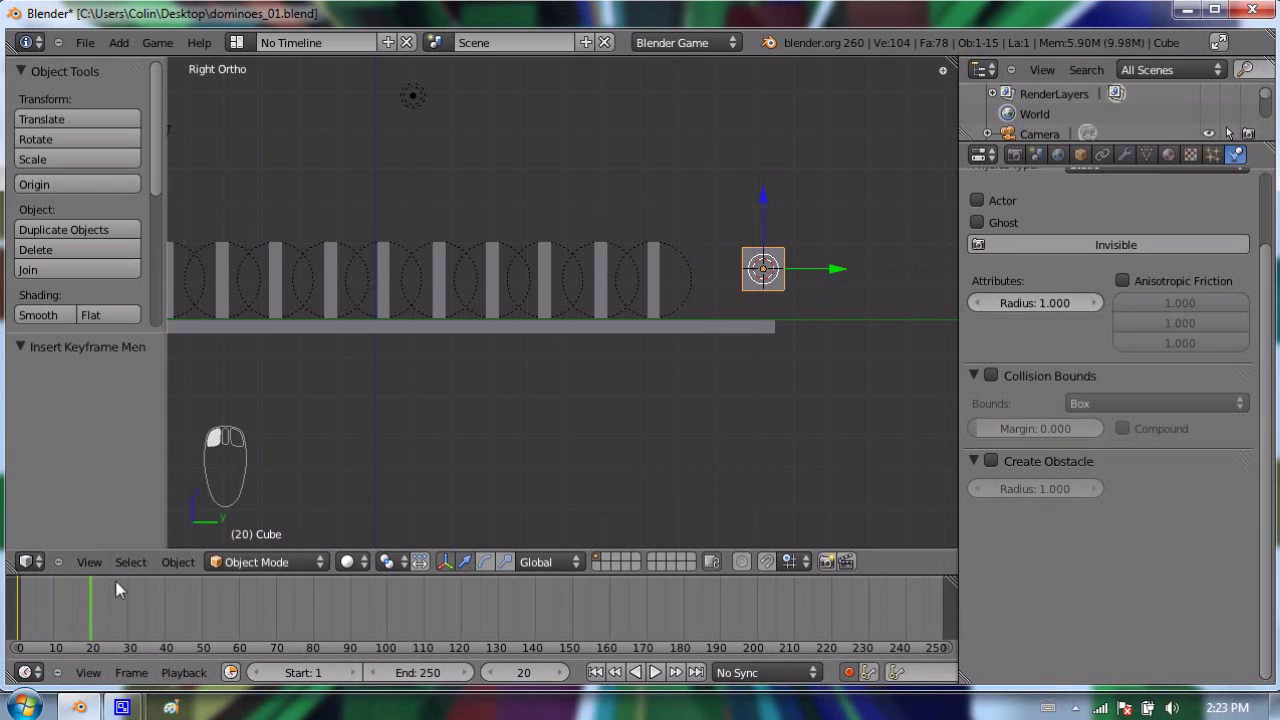
{"action": "key", "text": "i"}
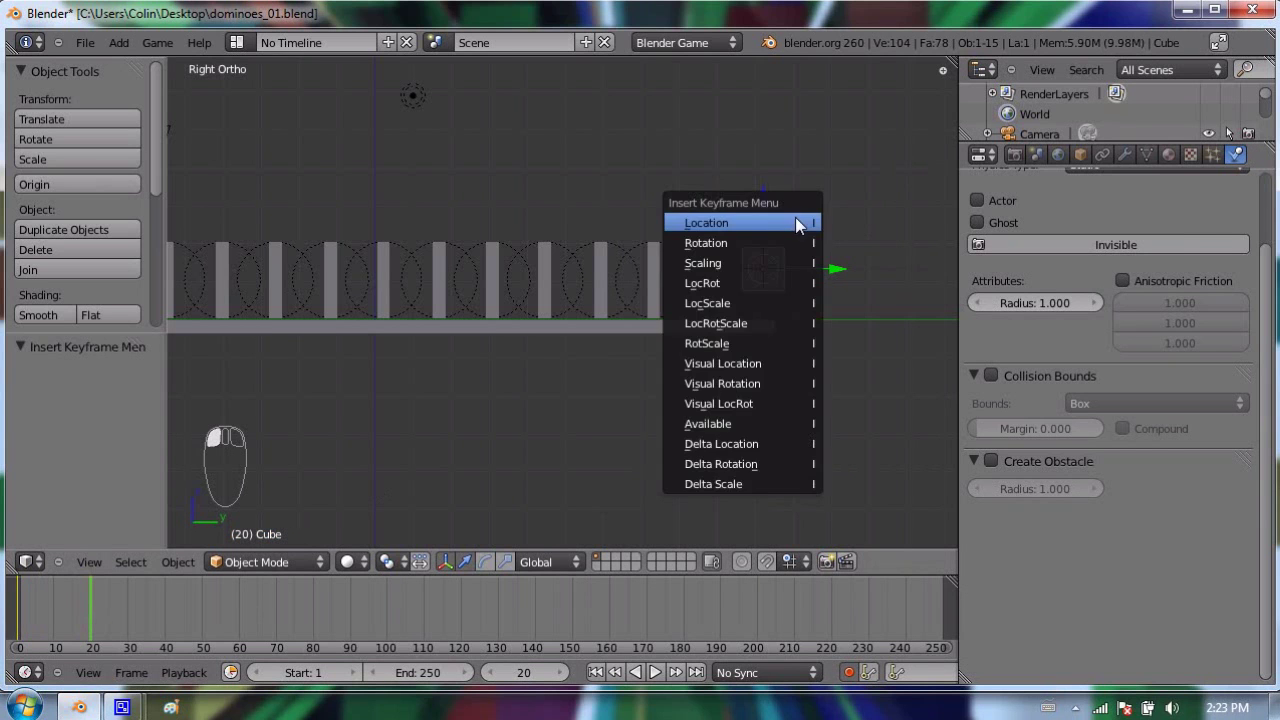
{"action": "key", "text": "i"}
{"action": "key", "text": "i"}
- Slide the cube along Y to 3.223 at frame 60, then return to frame 0
{"action": "left_click_drag", "start_coordinate": [91, 588], "coordinate": [172, 600]}
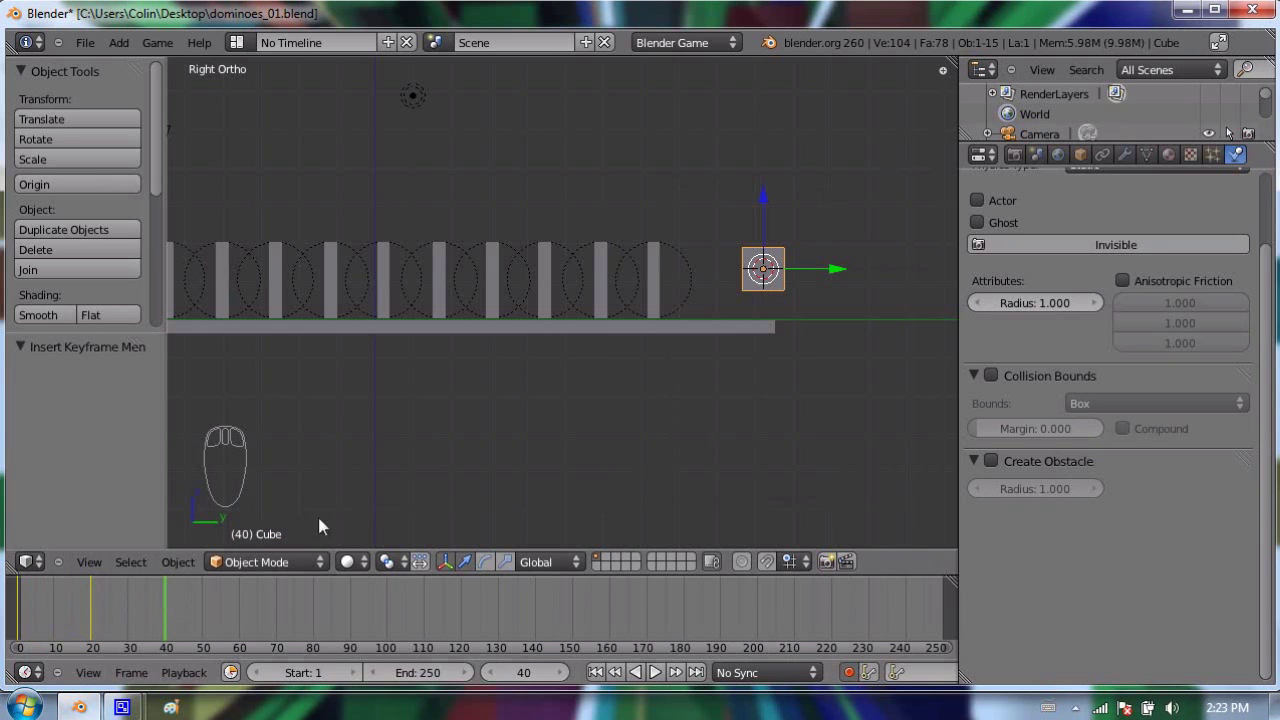
{"action": "left_click_drag", "start_coordinate": [830, 268], "coordinate": [705, 263]}
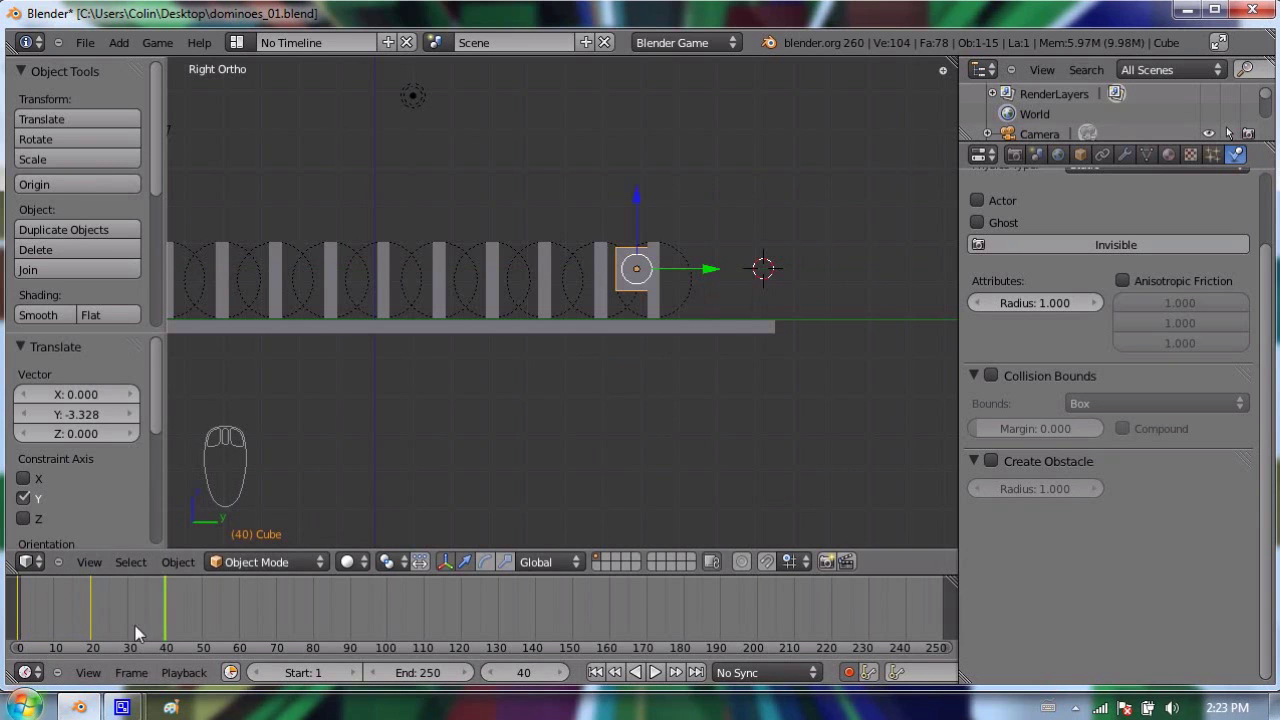
{"action": "left_click_drag", "start_coordinate": [228, 629], "coordinate": [238, 632]}
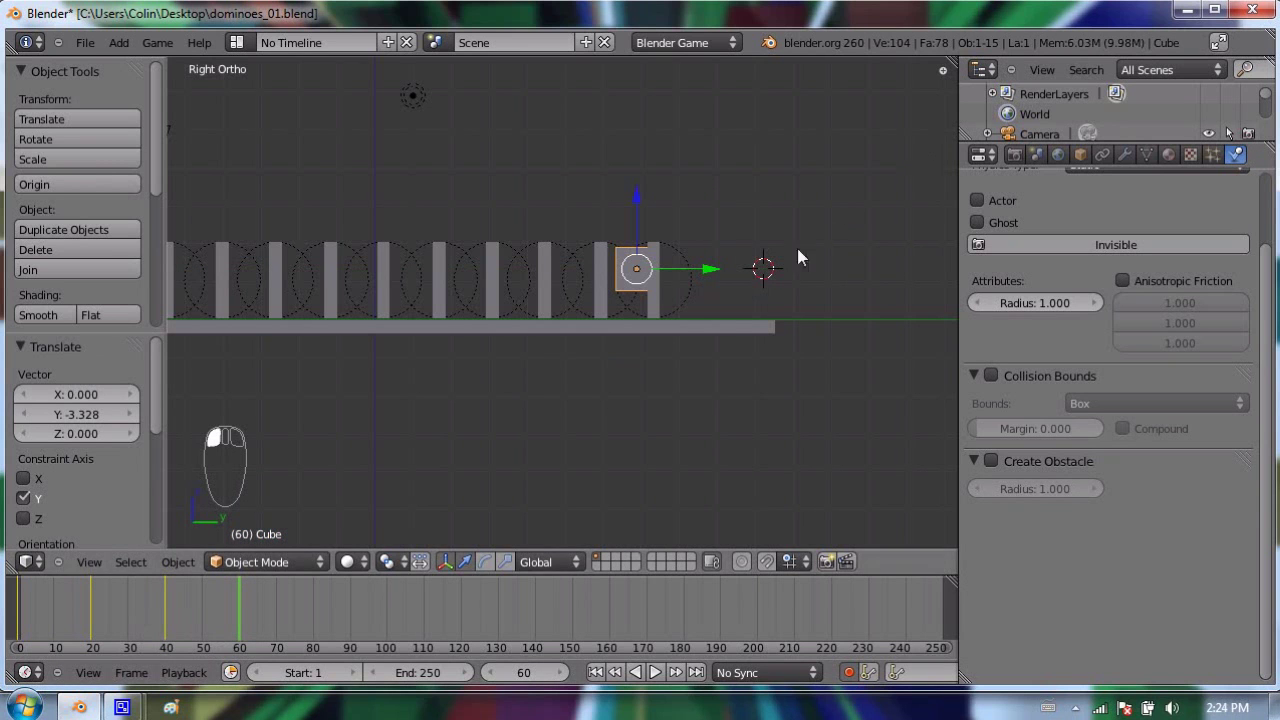
{"action": "left_click_drag", "start_coordinate": [703, 265], "coordinate": [823, 277]}
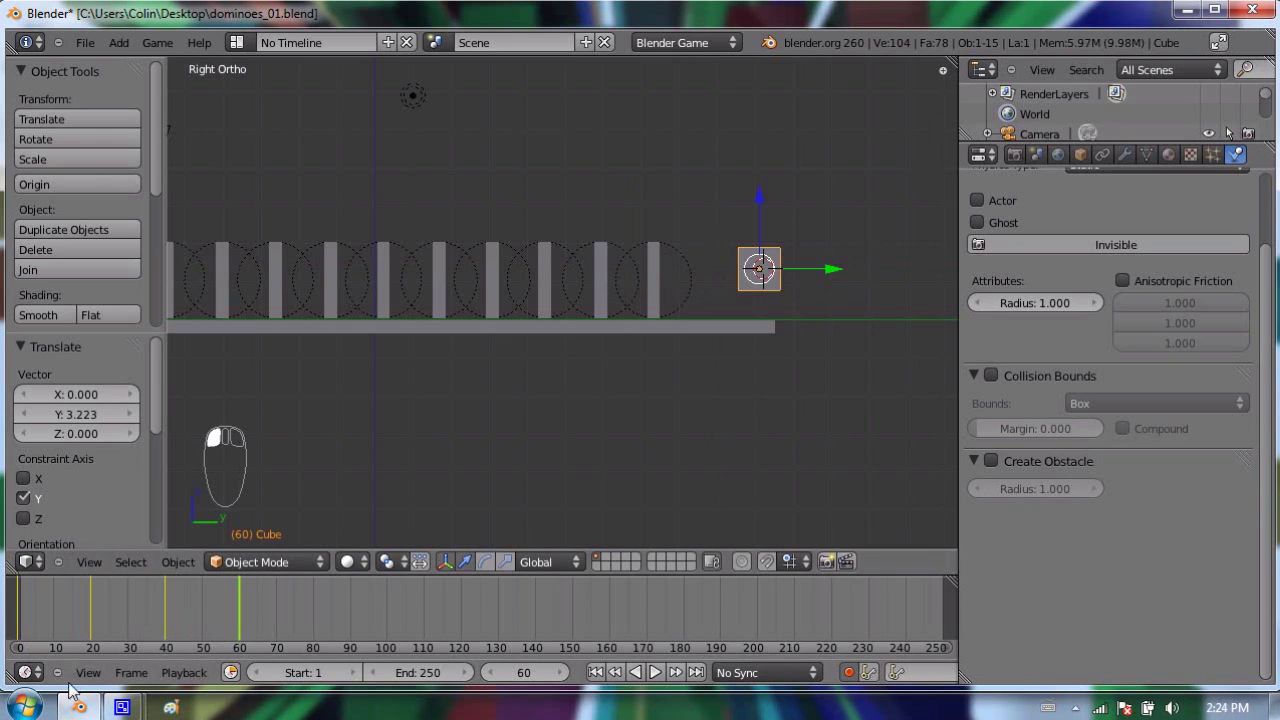
{"action": "left_click_drag", "start_coordinate": [75, 602], "coordinate": [18, 604]}
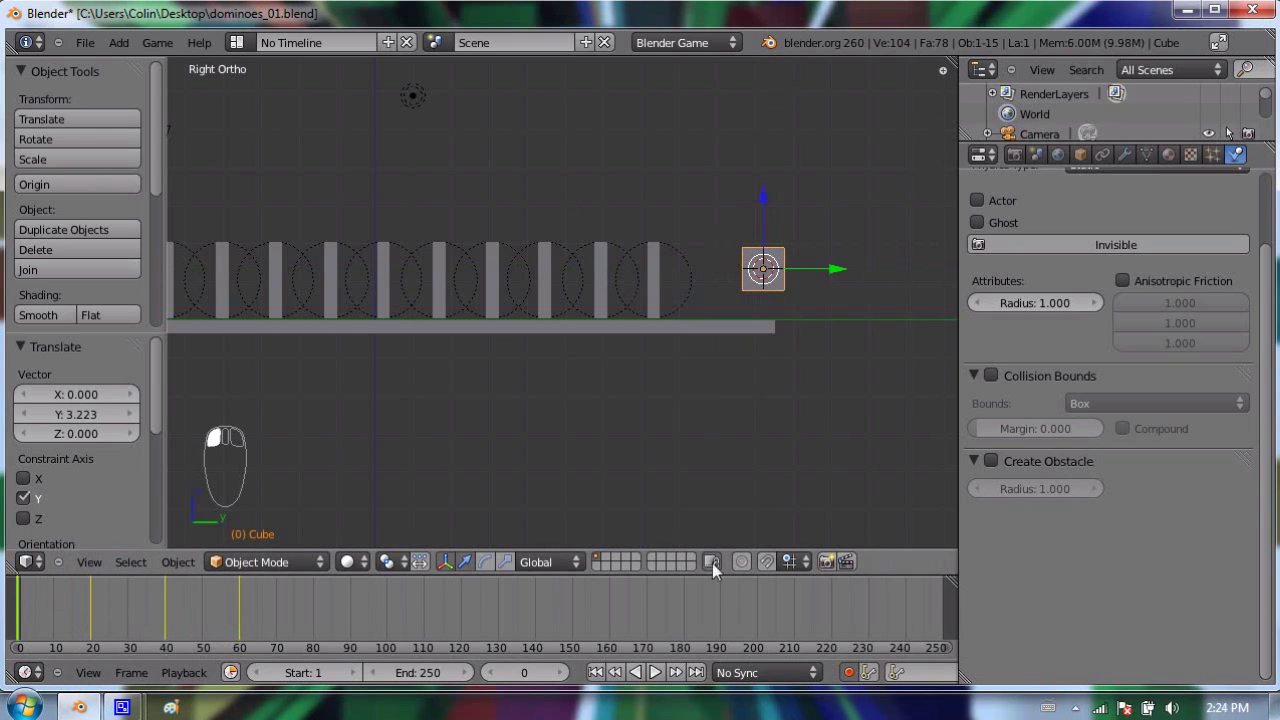
- Play back the cube's keyframed slide, stop it, and orbit to an angled view of the plate
{"action": "left_click", "coordinate": [655, 672]}
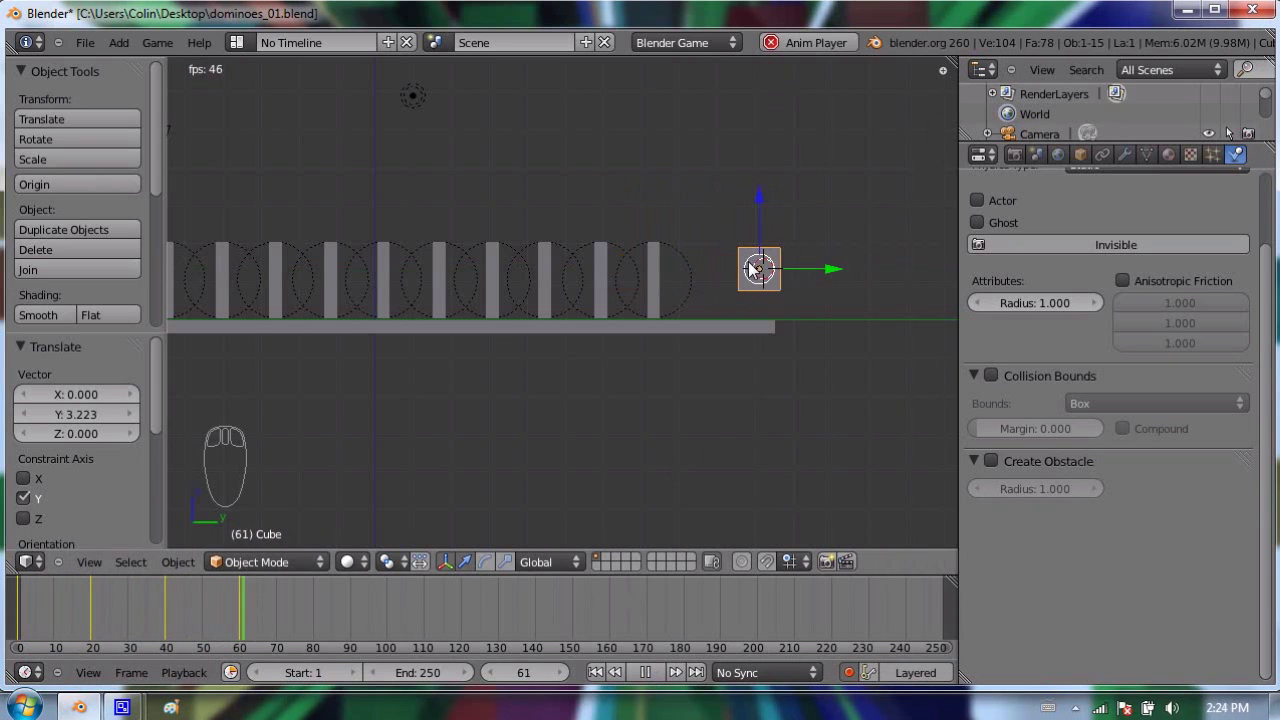
{"action": "key", "text": "Escape"}
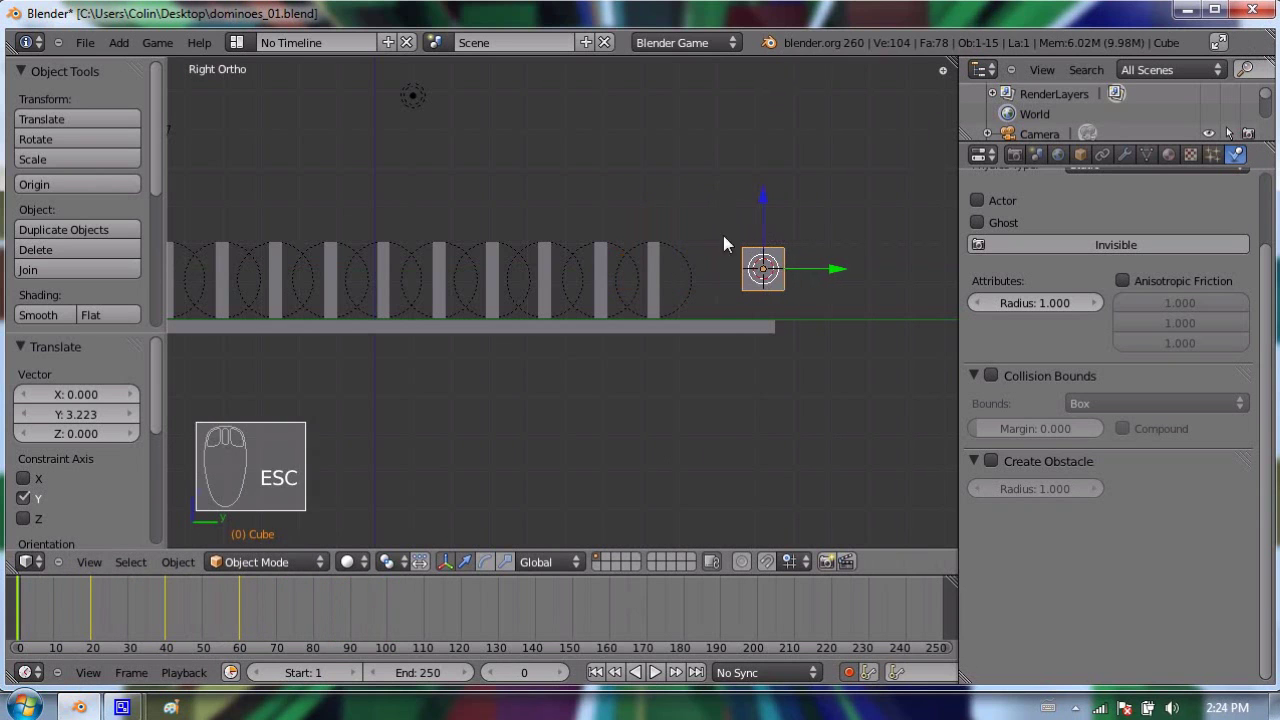
{"action": "scroll", "coordinate": [723, 235], "scroll_direction": "down", "scroll_amount": 2}
{"action": "middle_click_drag", "start_coordinate": [484, 181], "coordinate": [542, 258]}
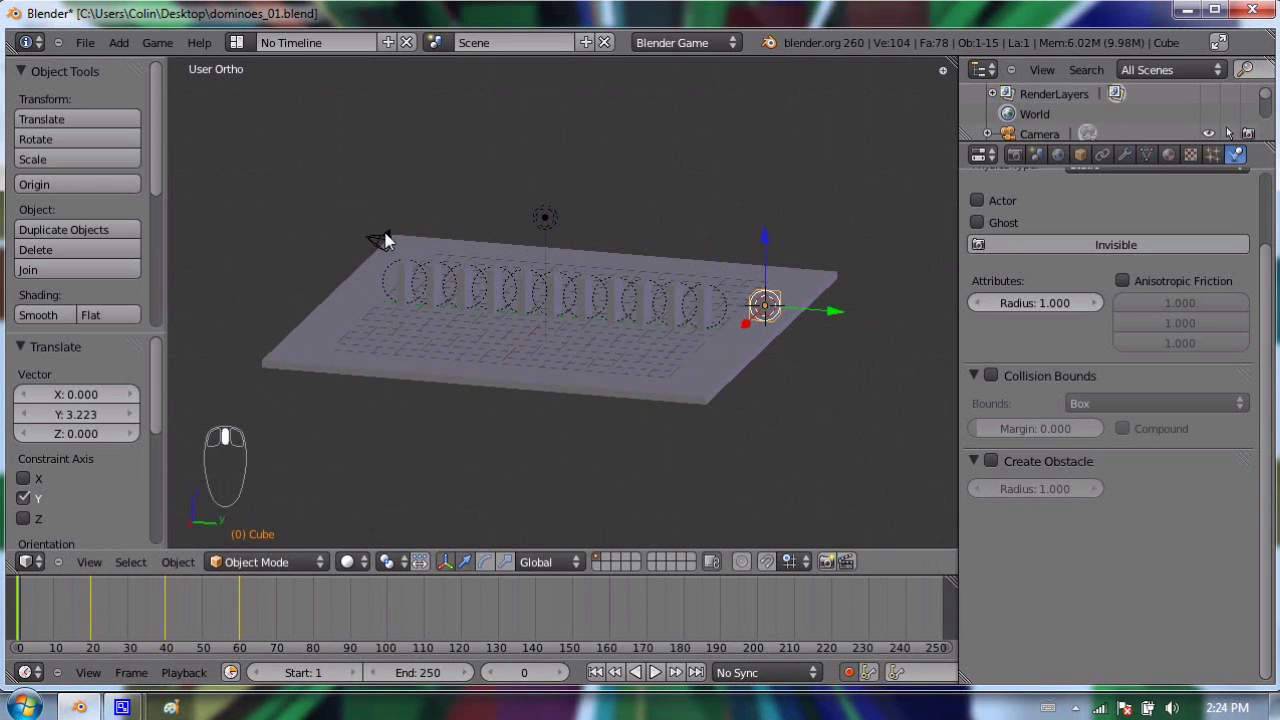
- Save over dominoes_01.blend and test-run the game
{"action": "key", "text": "ctrl+s"}
{"action": "left_click", "coordinate": [362, 133]}
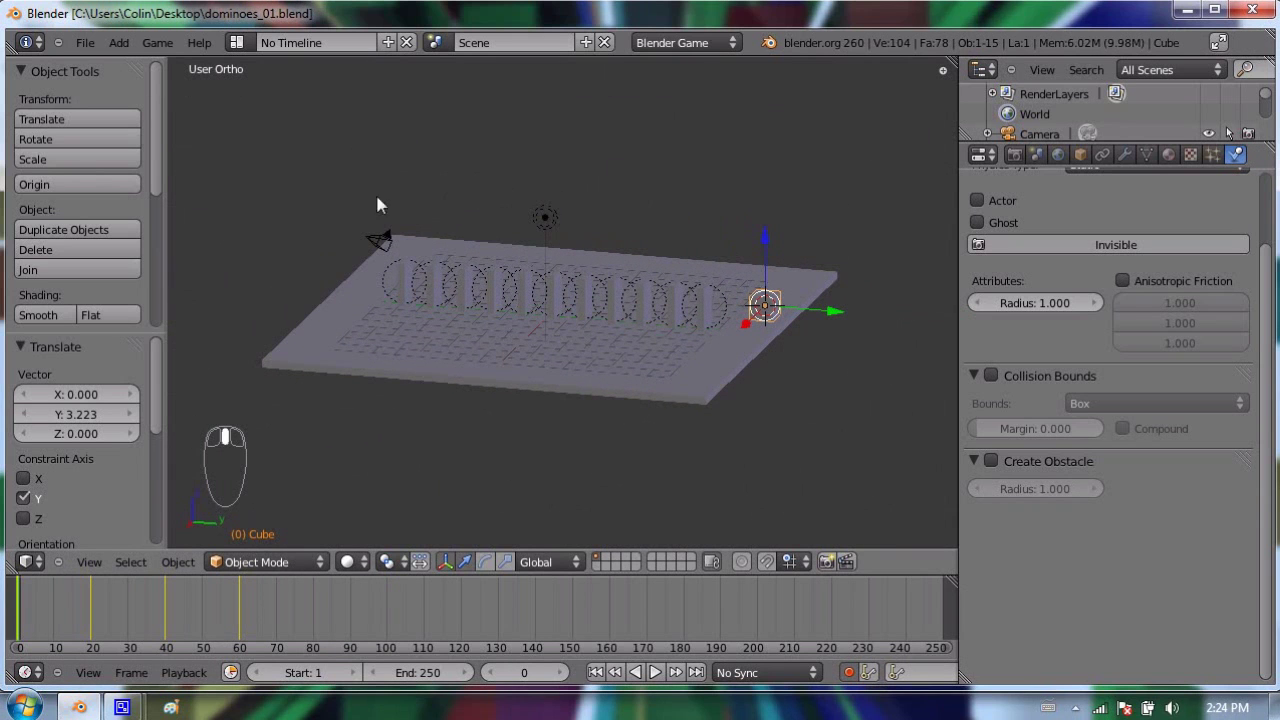
{"action": "key", "text": "p"}
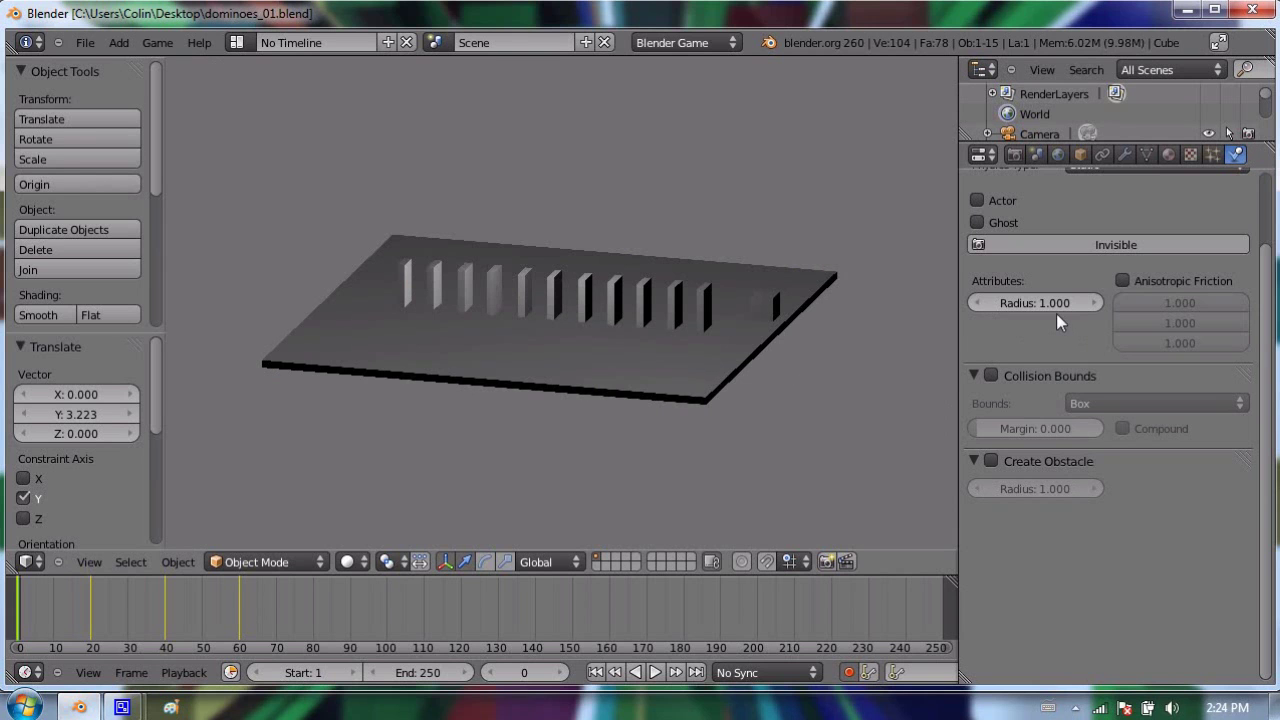
{"action": "key", "text": "Escape"}
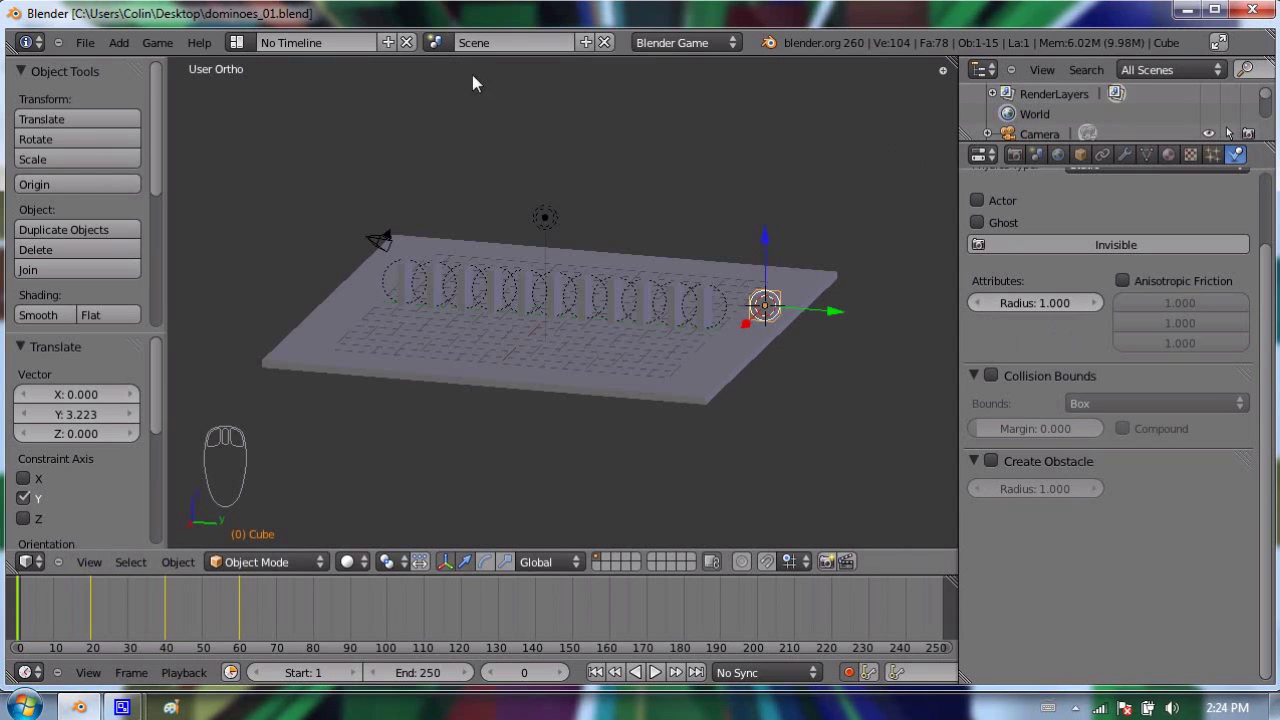
- Re-centre the plate, run the game again, then split the 3D view into two stacked views
{"action": "scroll", "coordinate": [620, 125], "scroll_direction": "up", "scroll_amount": 3}
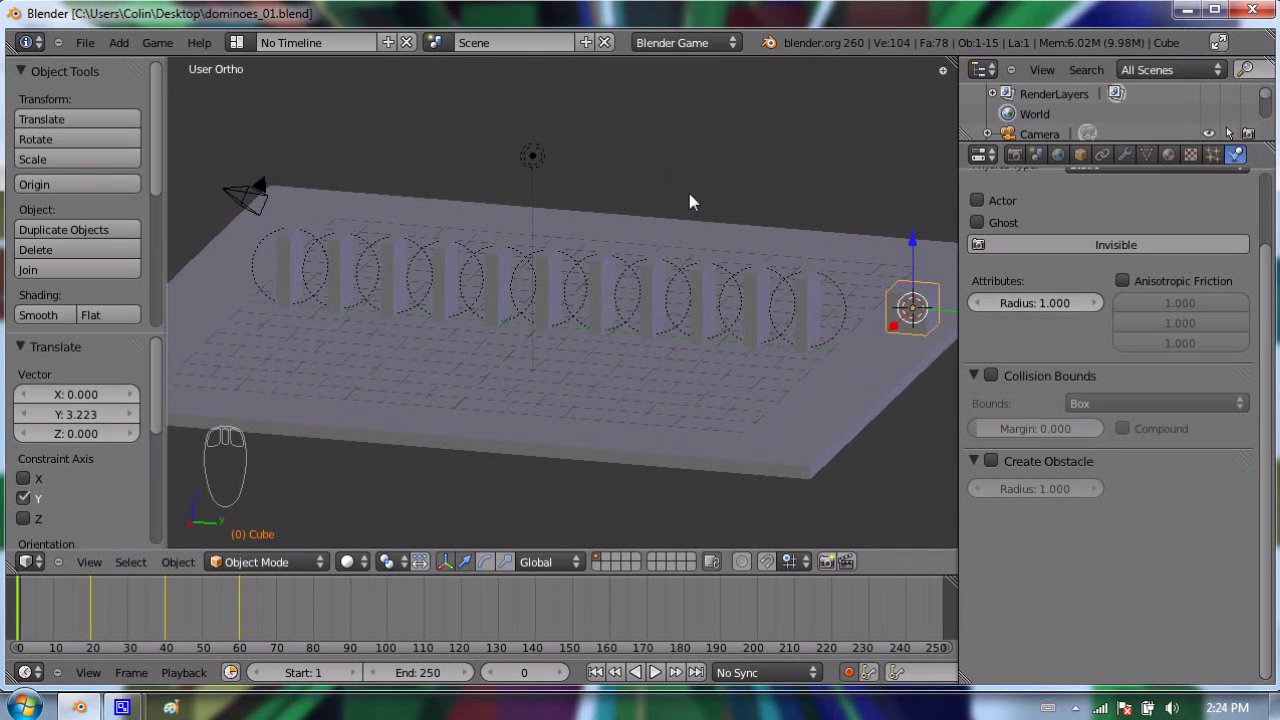
{"action": "middle_click_drag", "start_coordinate": [782, 258], "coordinate": [703, 231], "text": "shift"}
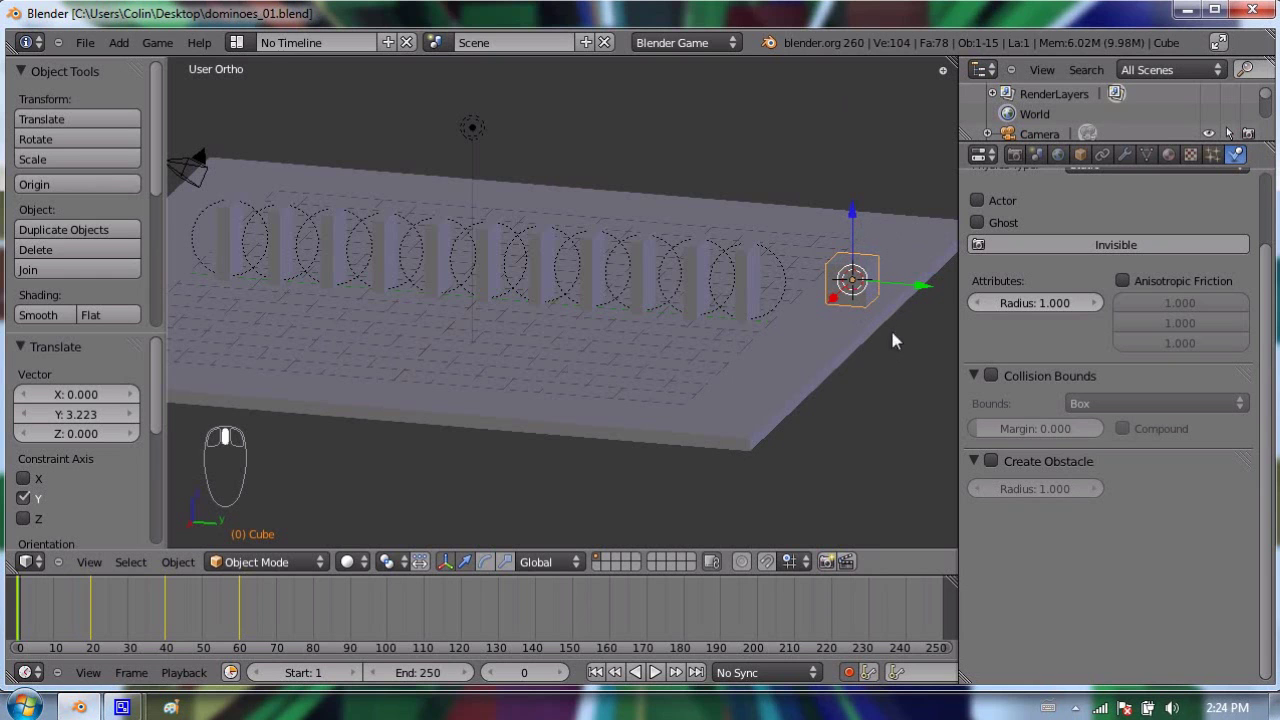
{"action": "key", "text": "p"}
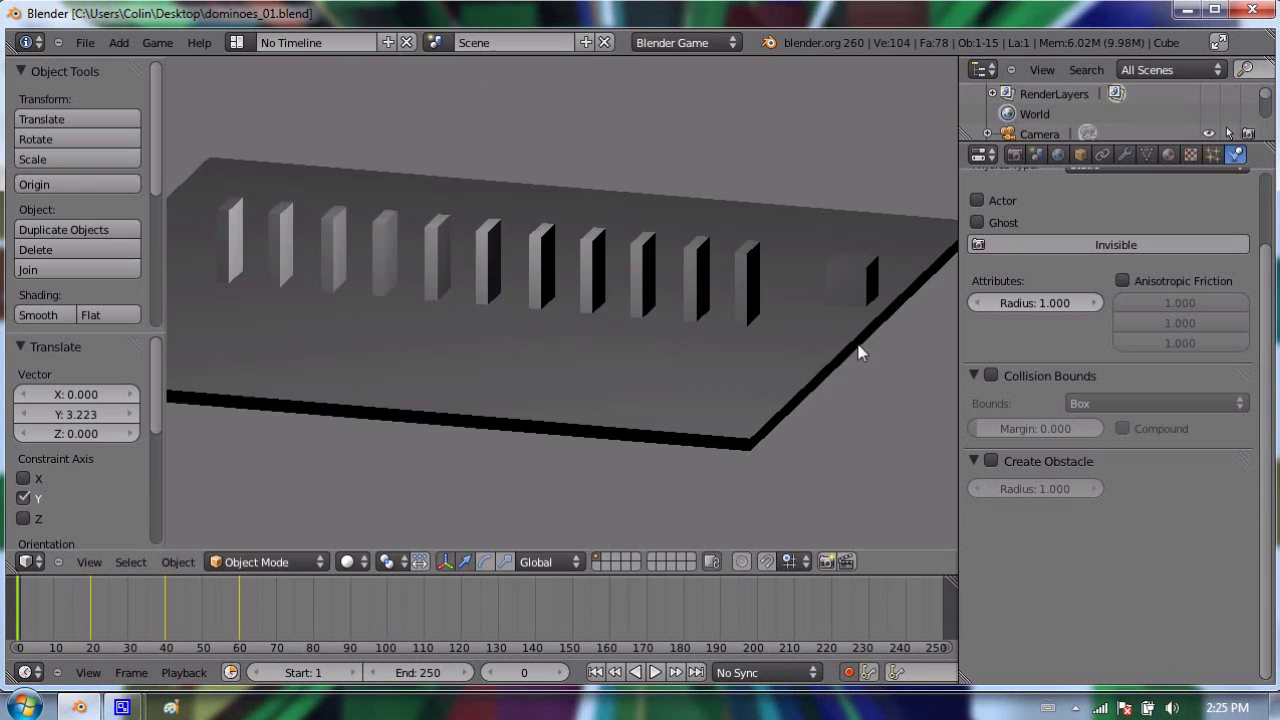
{"action": "key", "text": "Escape"}
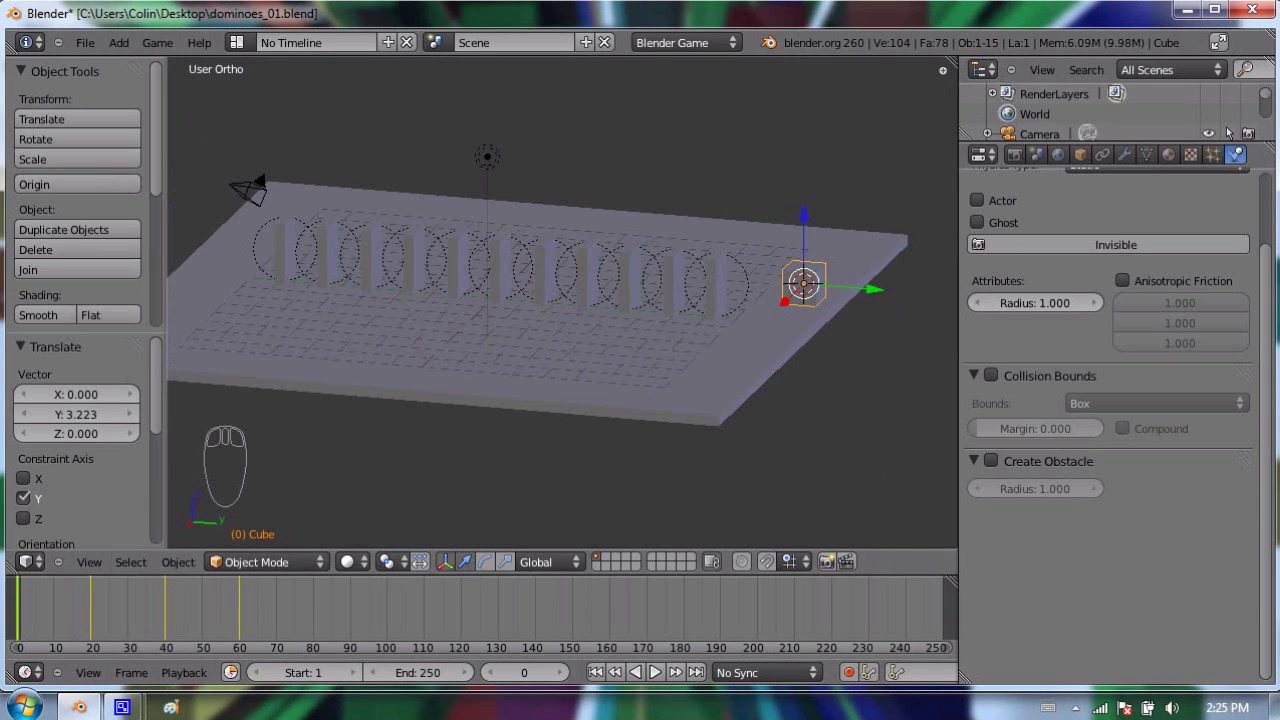
{"action": "left_click_drag", "start_coordinate": [953, 62], "coordinate": [880, 393]}
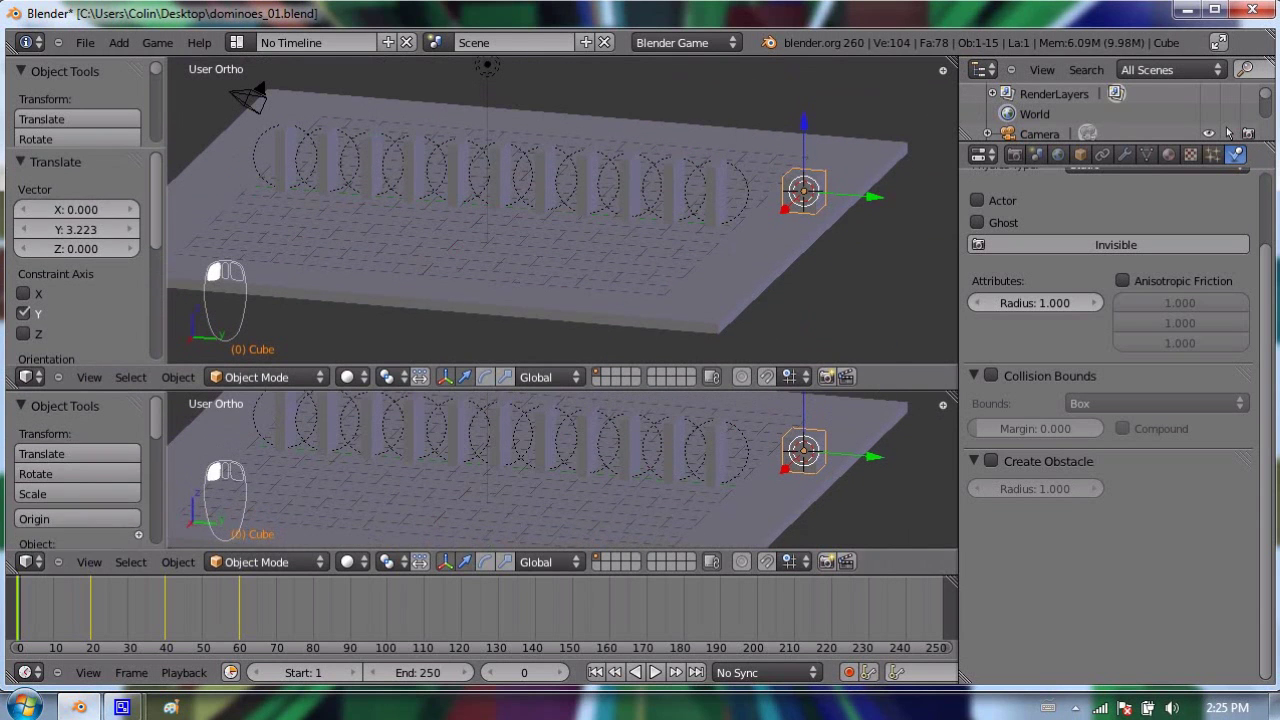
- Switch the lower view to the Dope Sheet and zoom in on the CubeAction keyframes
{"action": "left_click", "coordinate": [26, 561]}
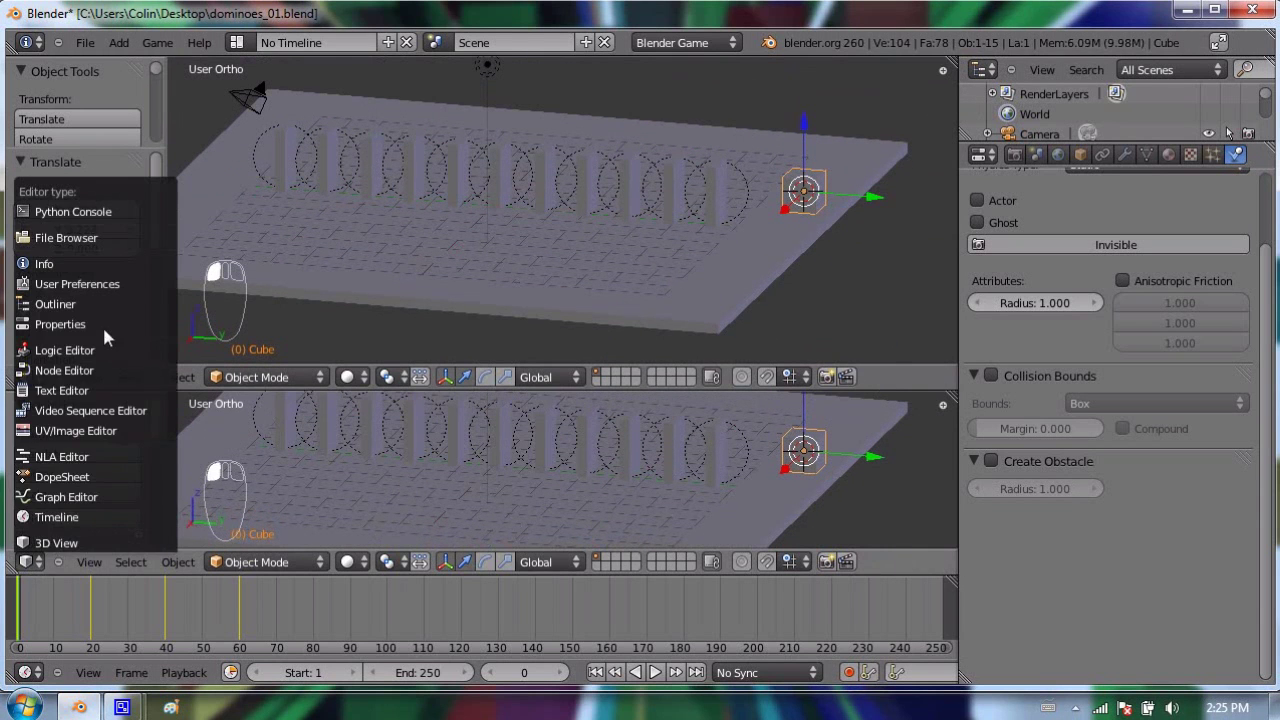
{"action": "left_click", "coordinate": [67, 479]}
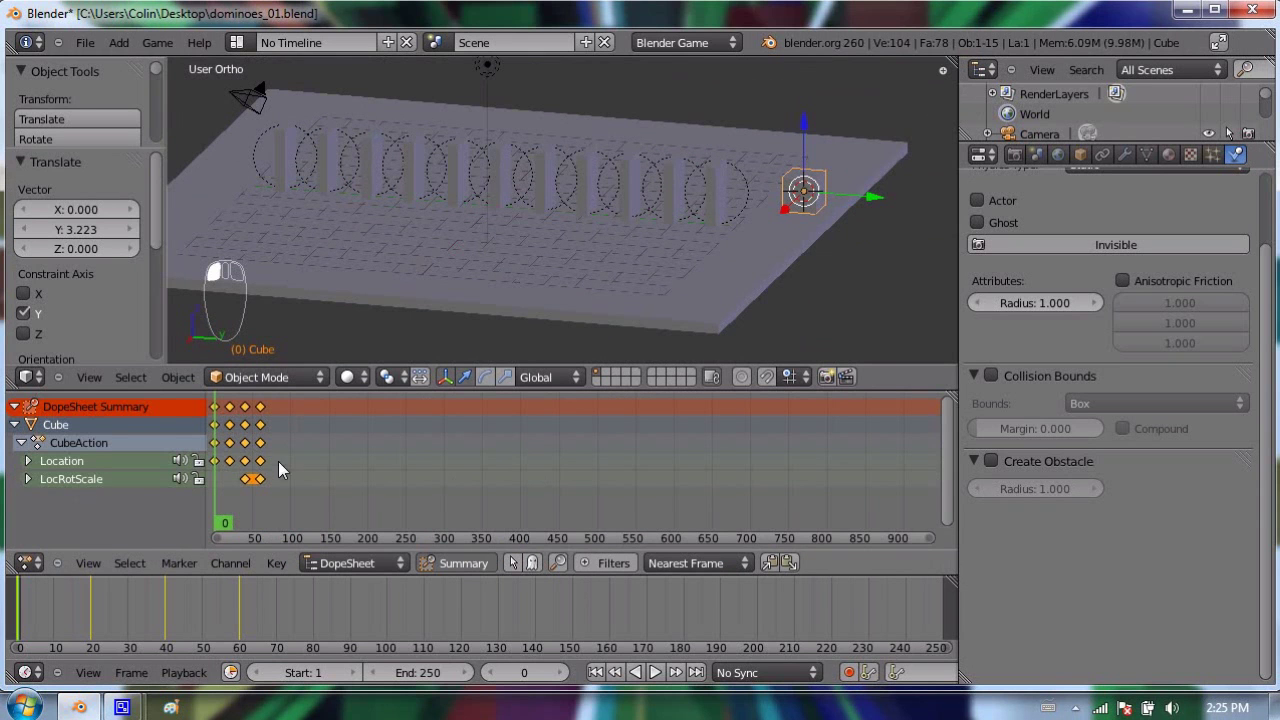
{"action": "middle_click_drag", "start_coordinate": [278, 461], "coordinate": [352, 465], "text": "ctrl"}
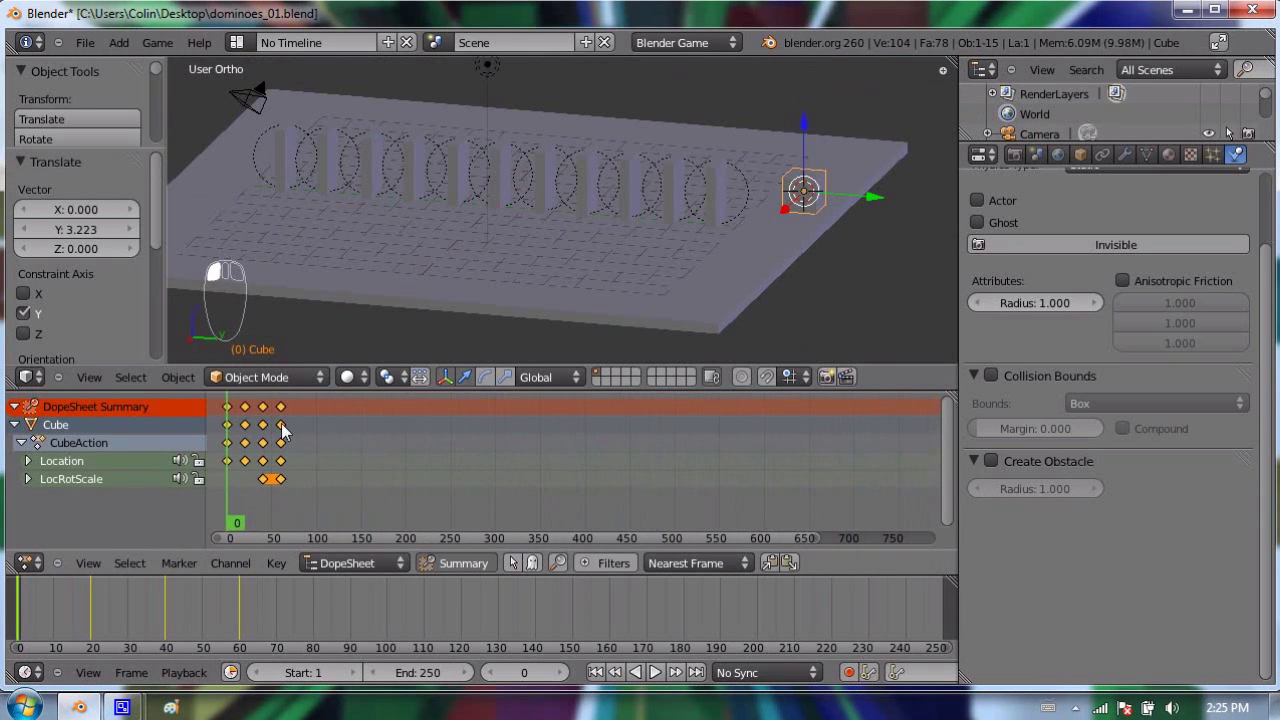
{"action": "middle_click_drag", "start_coordinate": [281, 423], "coordinate": [506, 484], "text": "ctrl"}
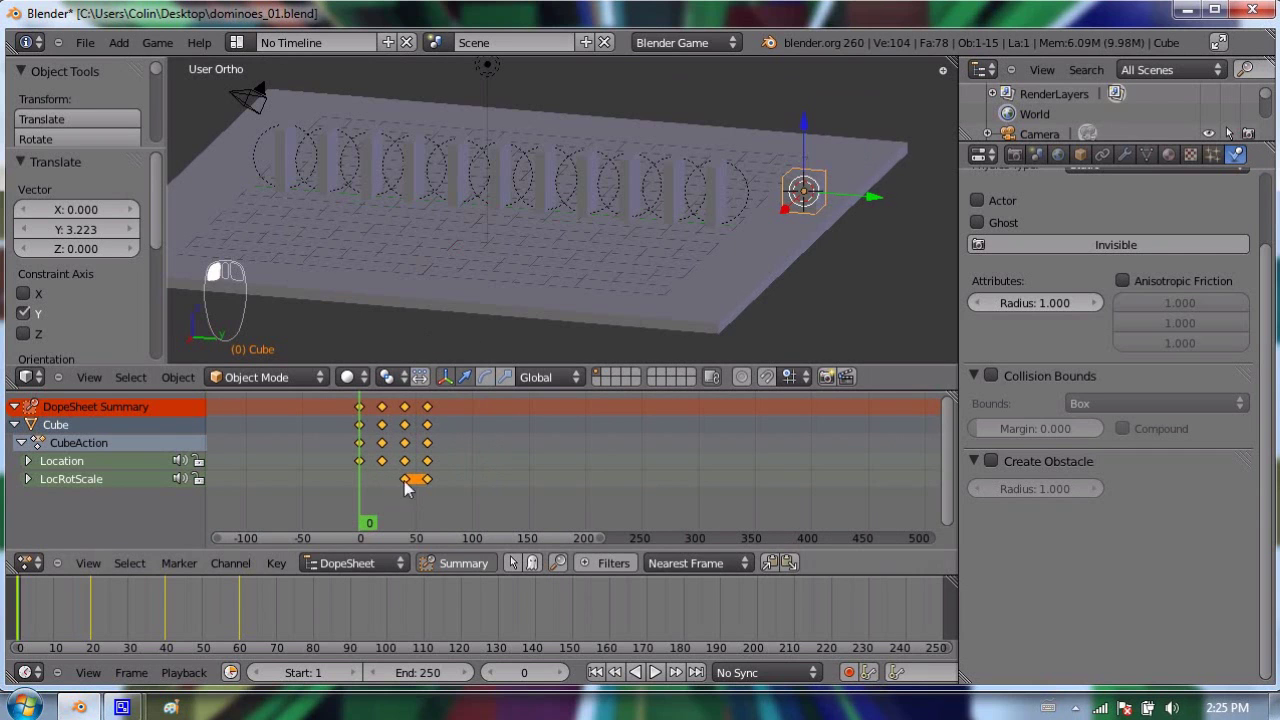
- Switch the Dope Sheet to Action Editor mode and rename CubeAction to pushyCube
{"action": "left_click", "coordinate": [371, 565]}
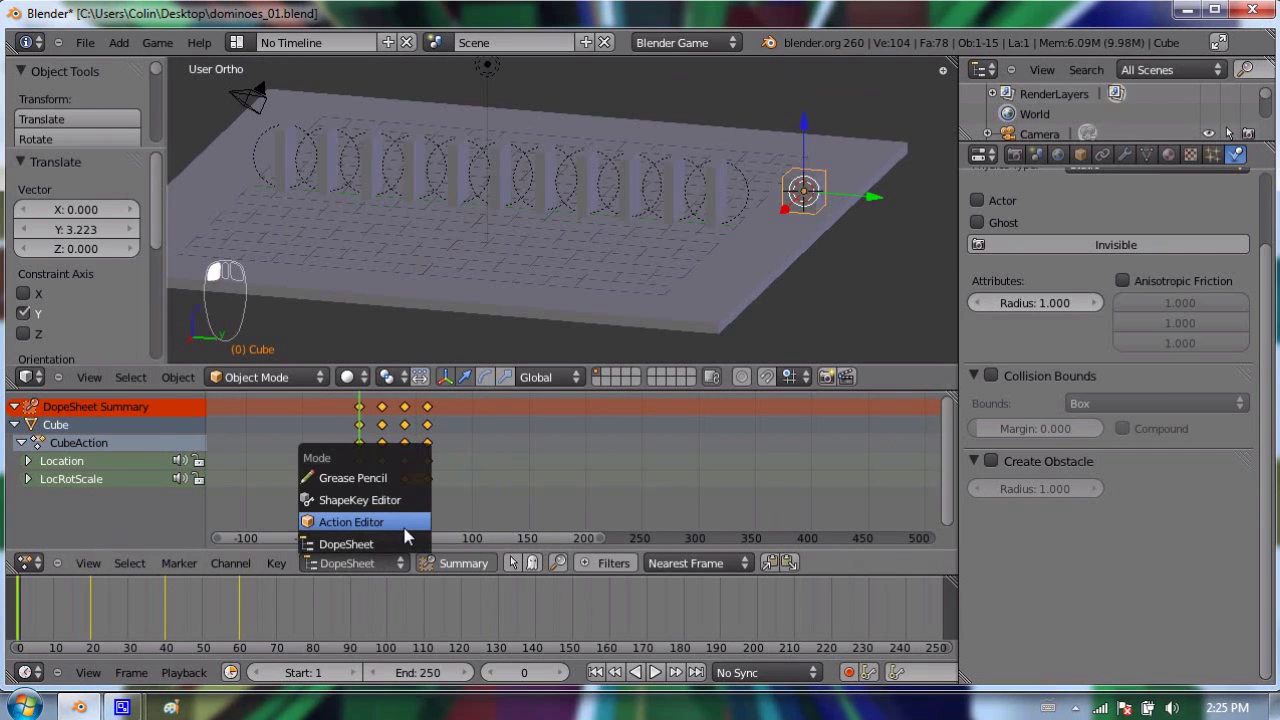
{"action": "left_click", "coordinate": [403, 523]}
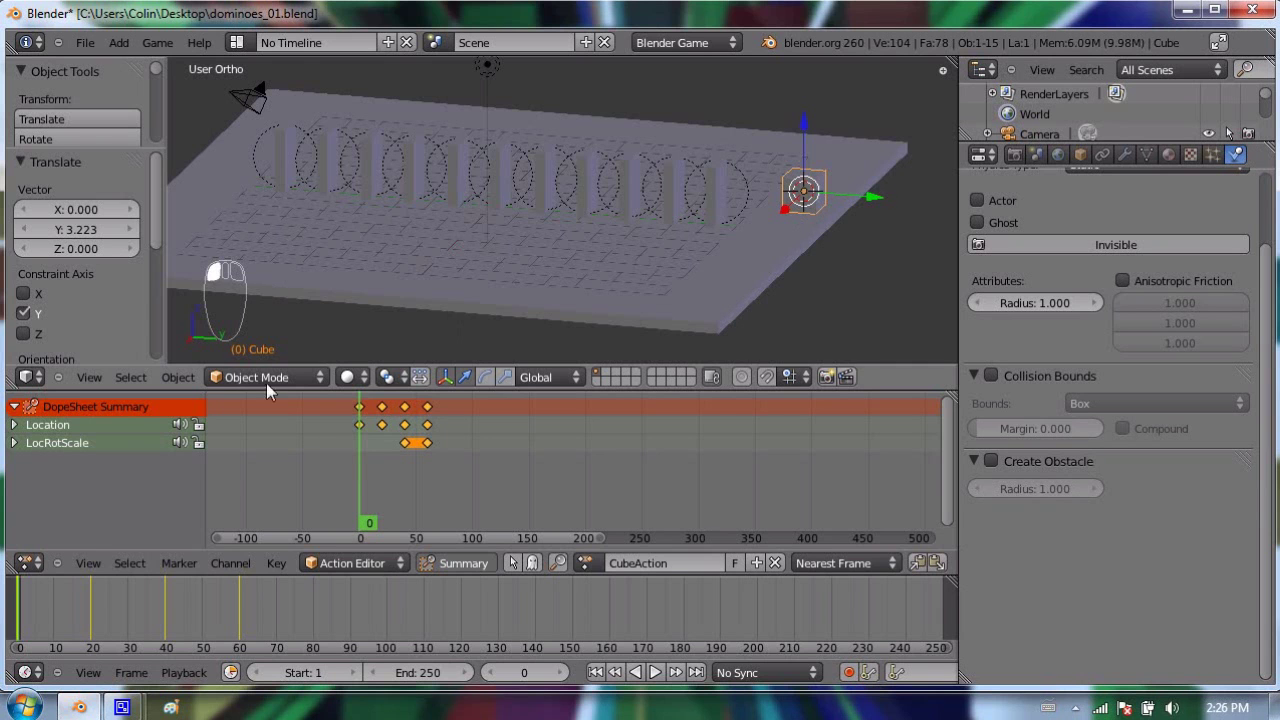
{"action": "left_click", "coordinate": [678, 565]}
{"action": "type", "text": "pushy"}
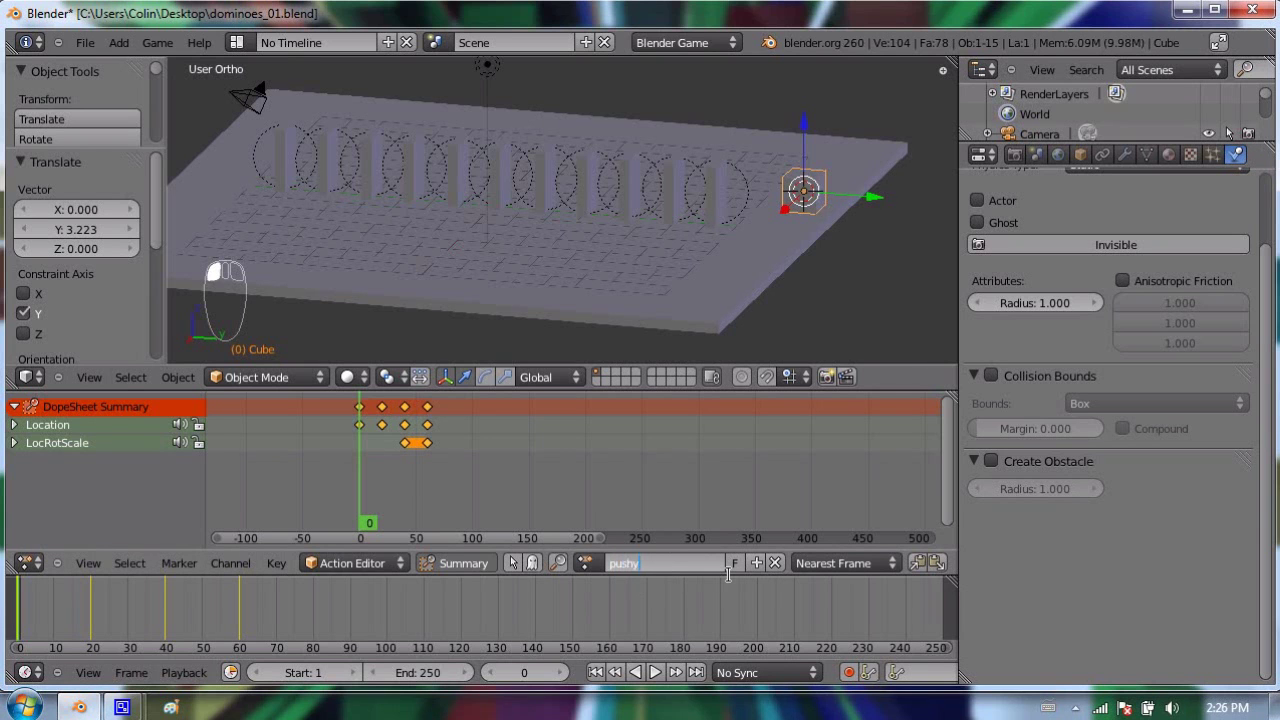
{"action": "type", "text": "Cube"}
{"action": "key", "text": "Return"}
{"action": "left_click", "coordinate": [26, 566]}
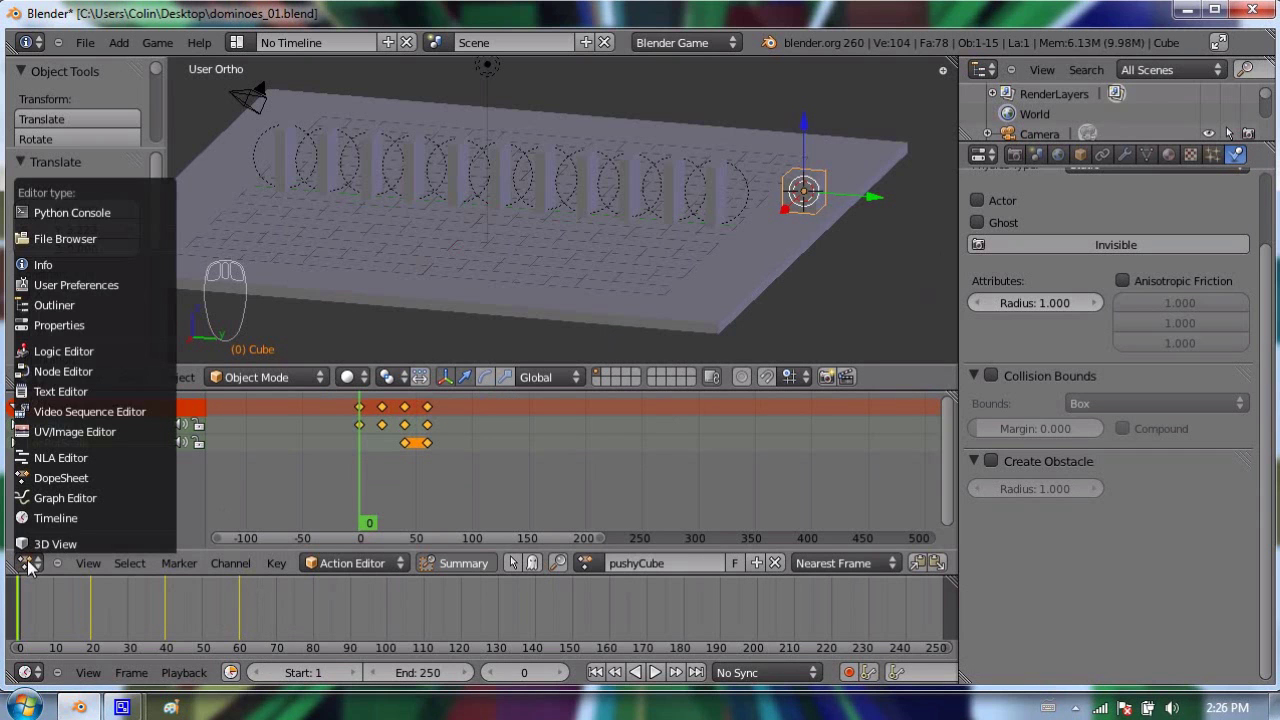
{"action": "left_click", "coordinate": [78, 356]}
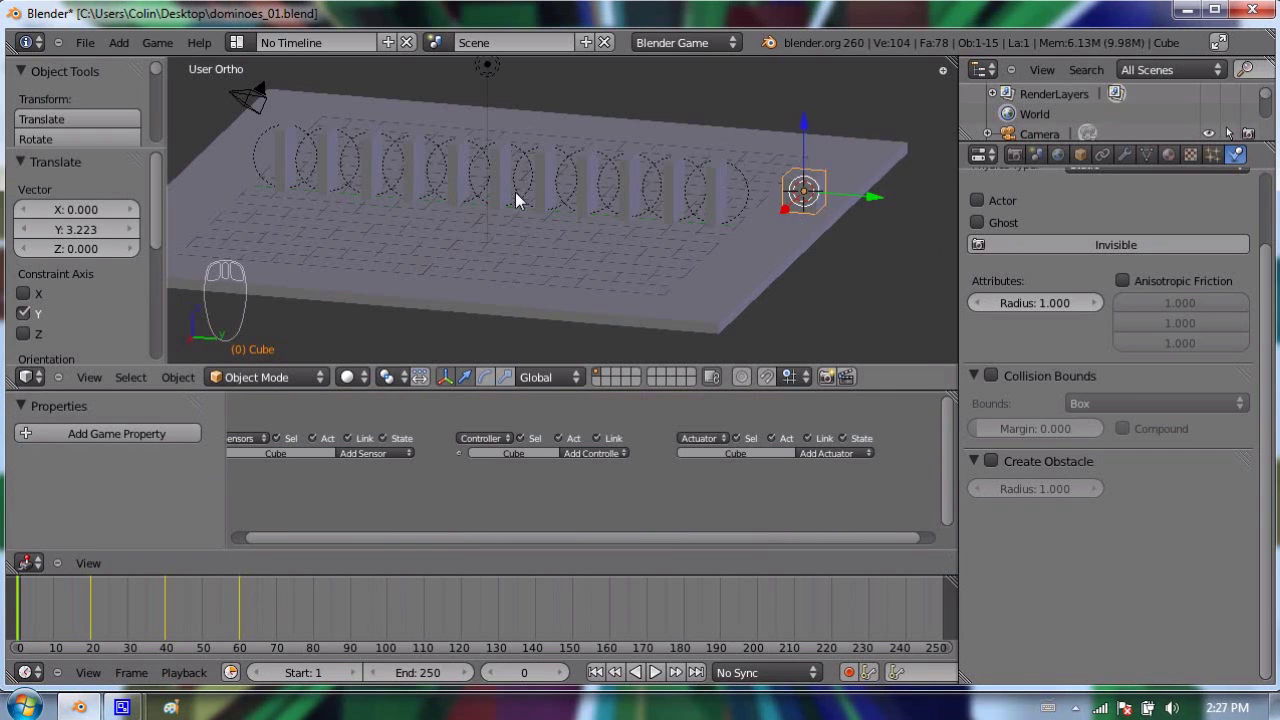
{"action": "key", "text": "p"}
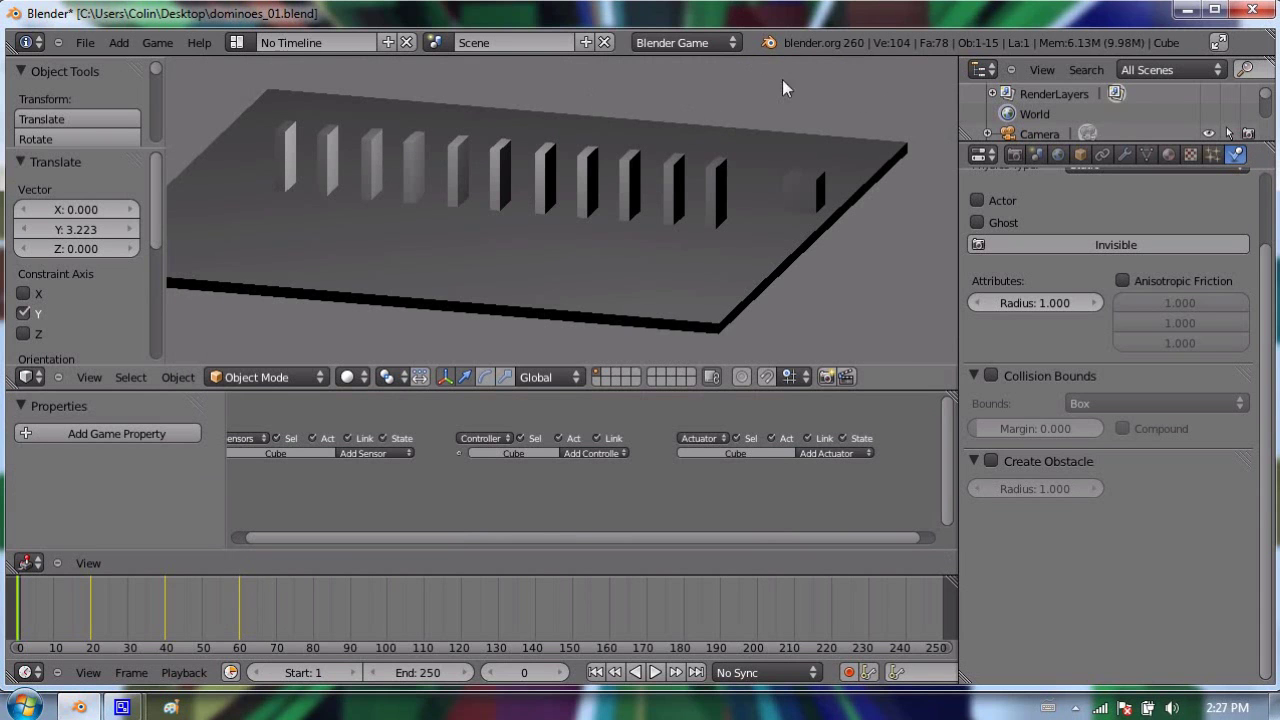
{"action": "key", "text": "Escape"}
{"action": "middle_click_drag", "start_coordinate": [333, 469], "coordinate": [441, 447]}
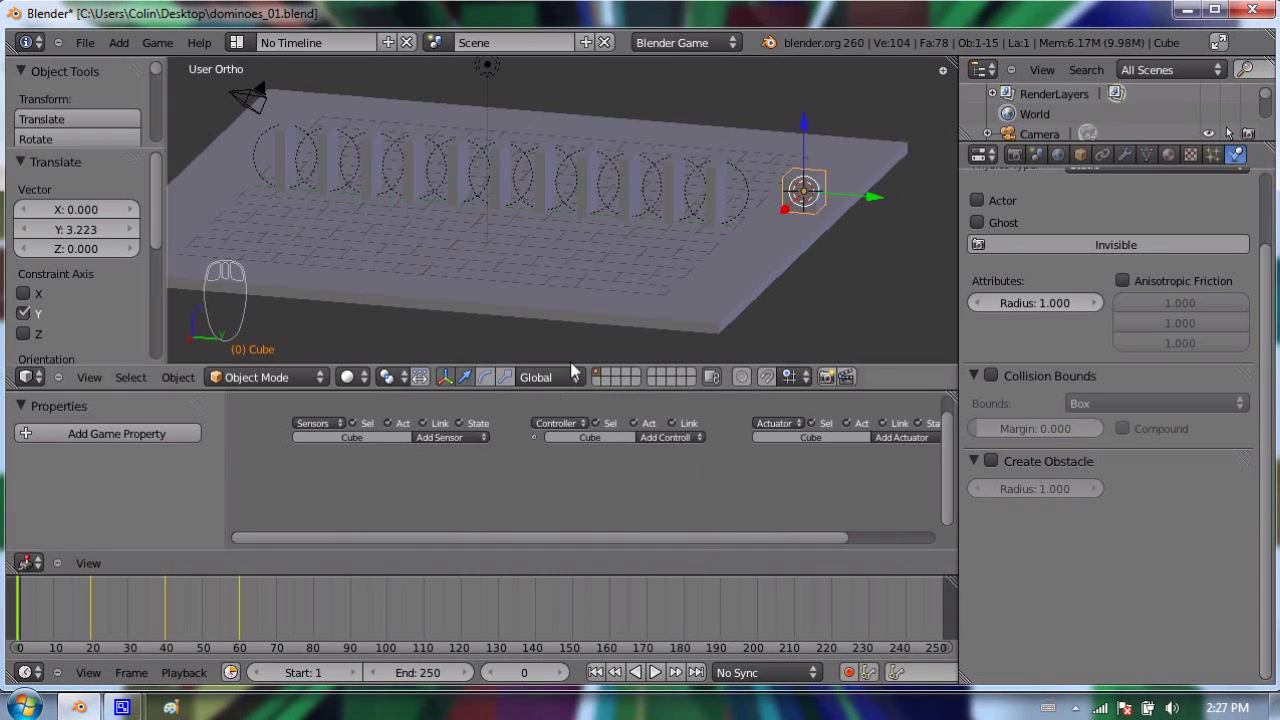
{"action": "key", "text": "Home"}
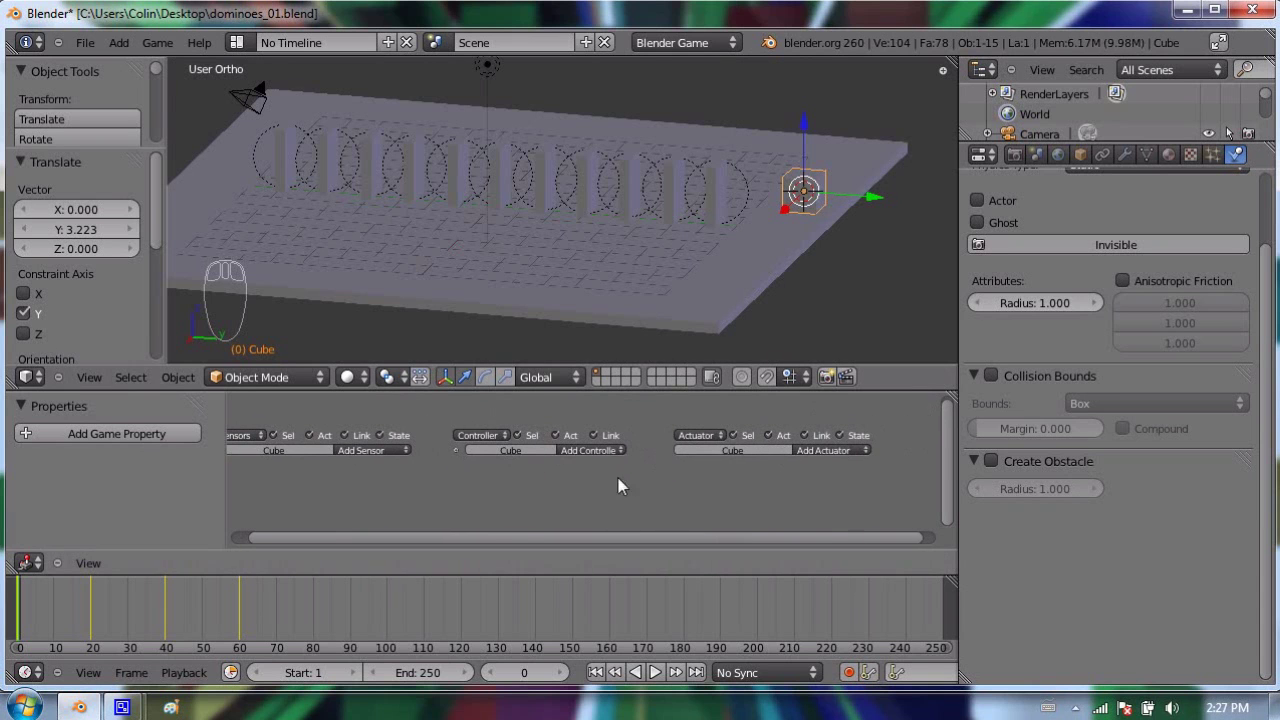
{"action": "middle_click_drag", "start_coordinate": [449, 483], "coordinate": [475, 490]}
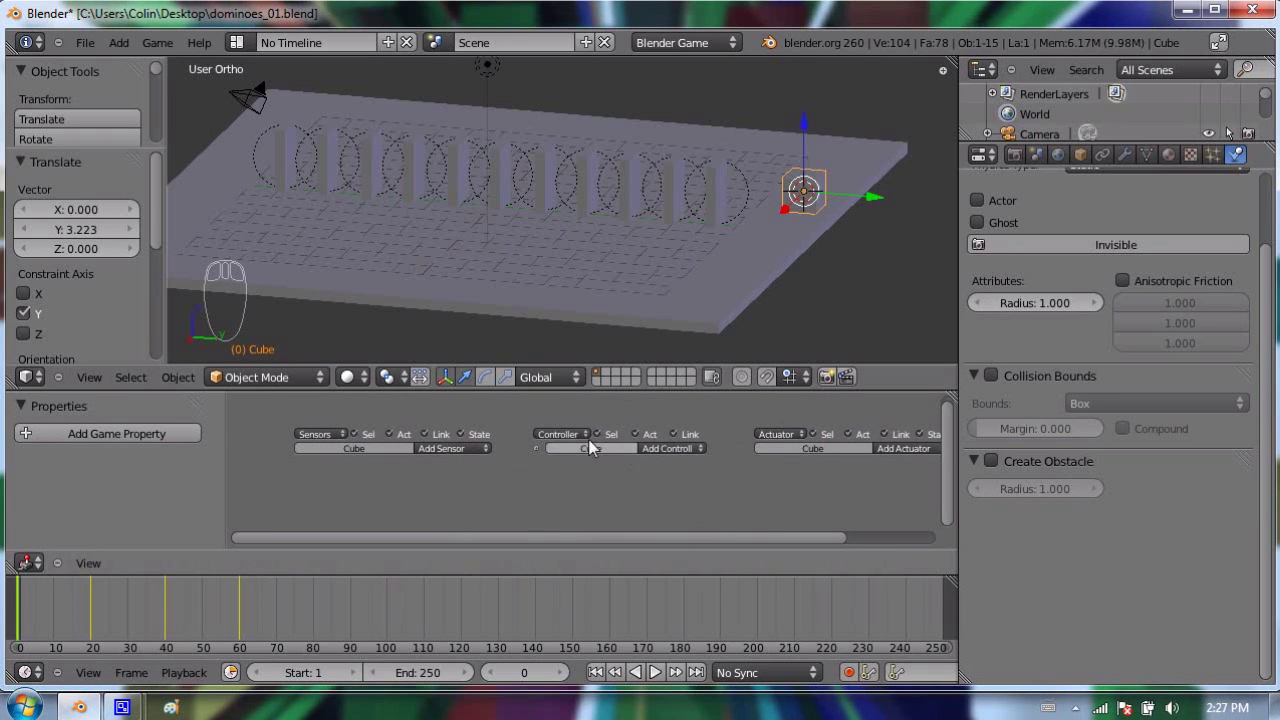
{"action": "middle_click_drag", "start_coordinate": [255, 418], "coordinate": [380, 480], "text": "ctrl"}
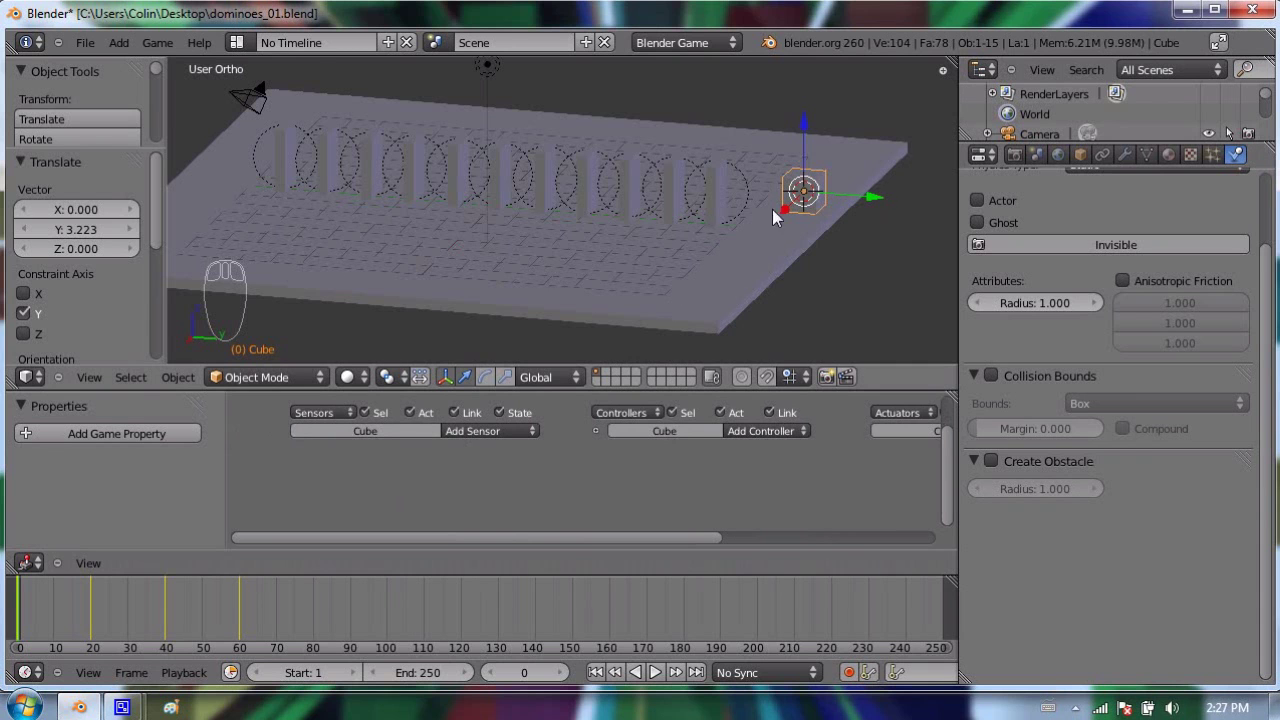
{"action": "middle_click_drag", "start_coordinate": [746, 466], "coordinate": [680, 488]}
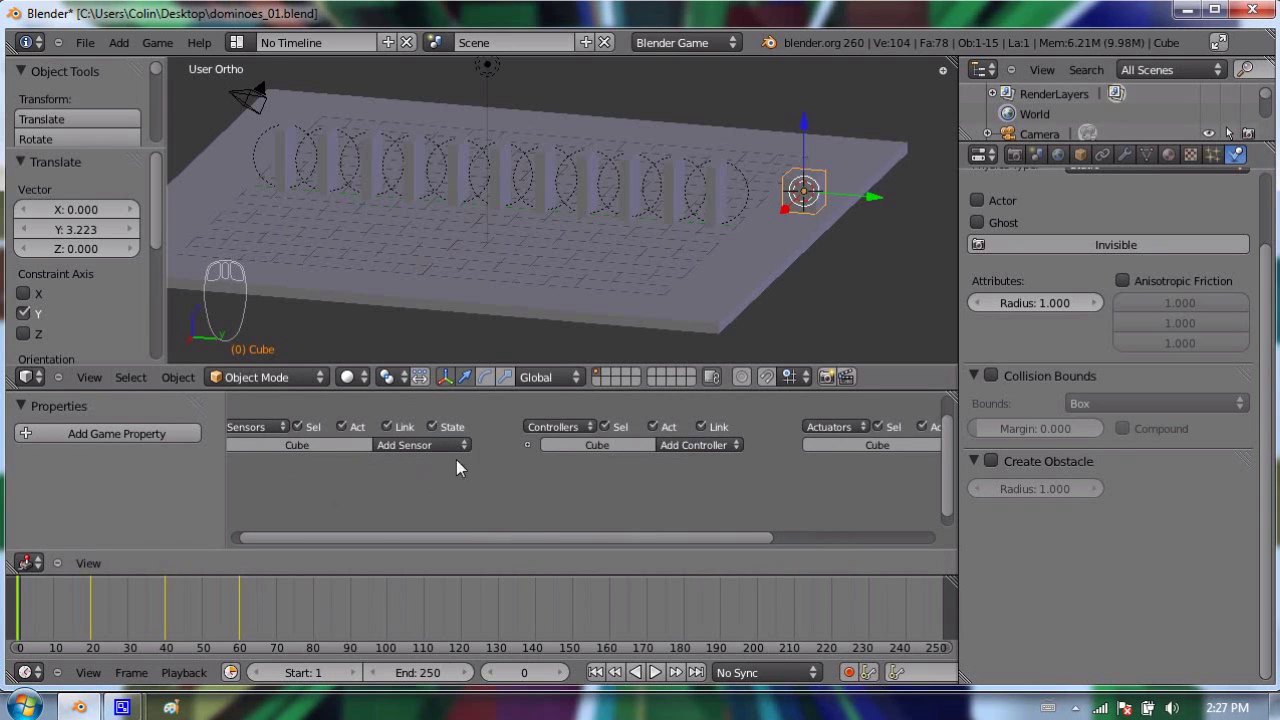
{"action": "scroll", "coordinate": [560, 462], "scroll_direction": "right", "scroll_amount": 5, "text": "ctrl"}
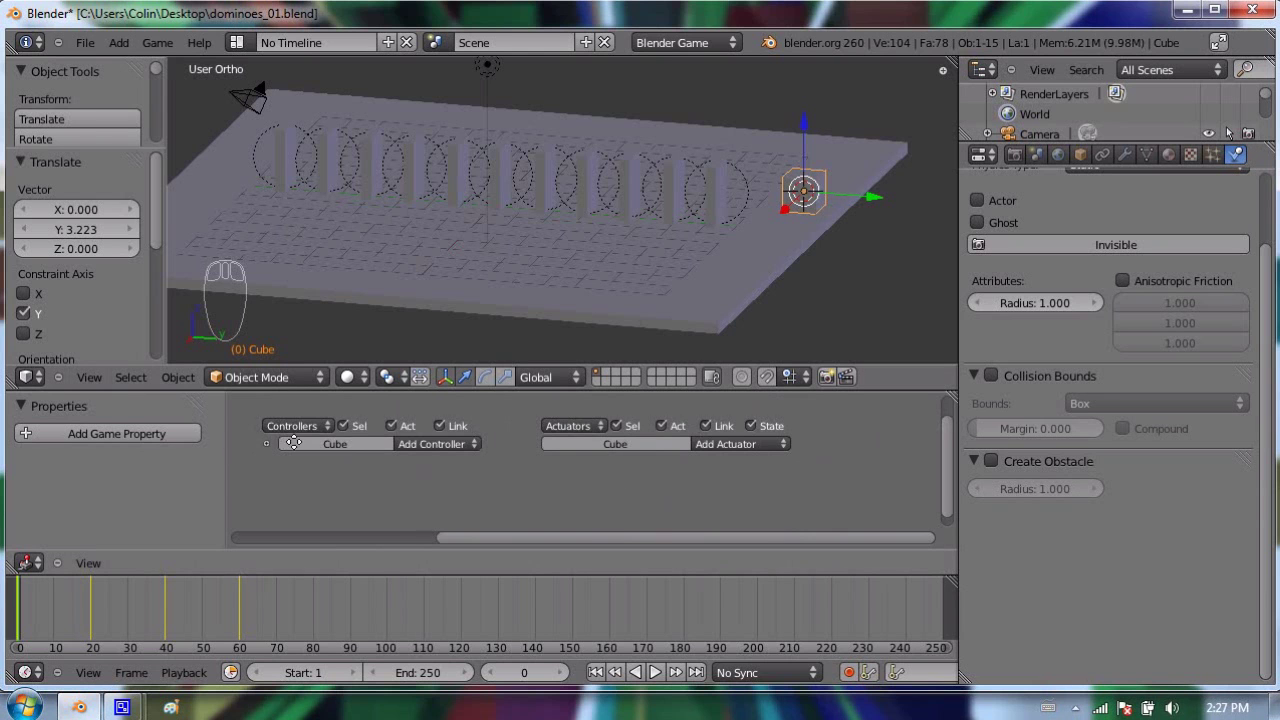
{"action": "scroll", "coordinate": [400, 449], "scroll_direction": "left", "scroll_amount": 4, "text": "ctrl"}
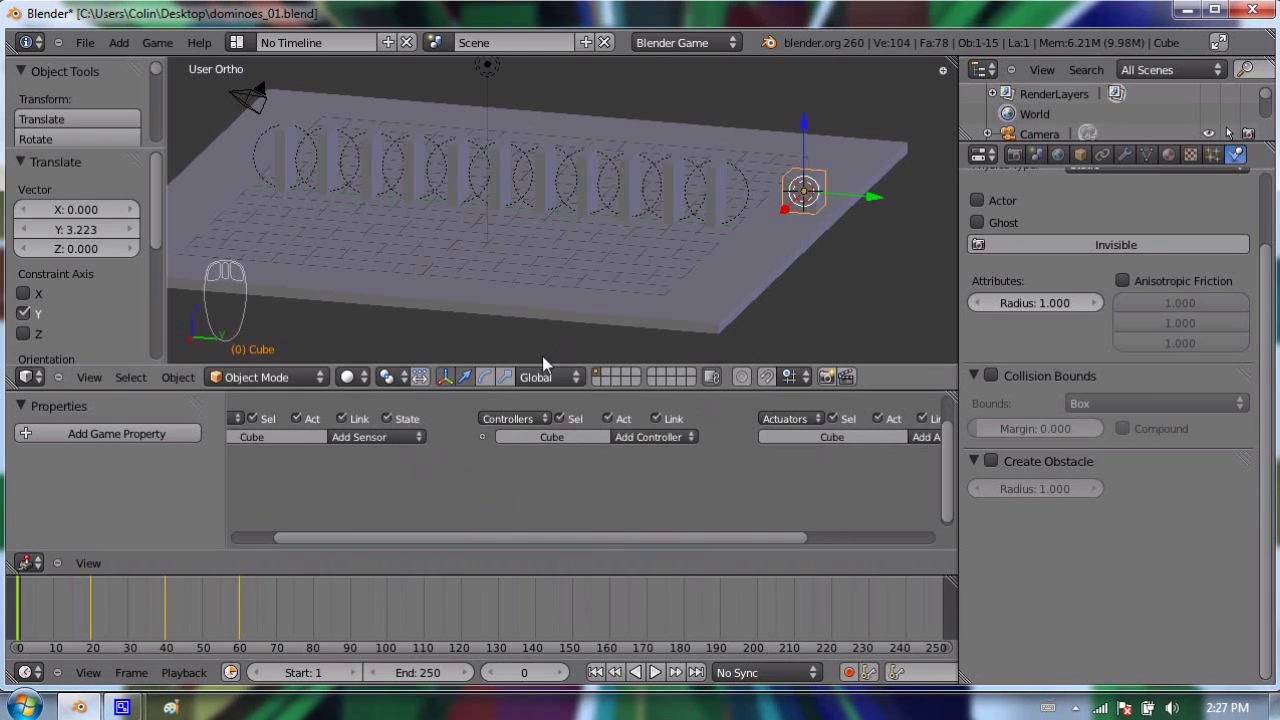
{"action": "mouse_move", "coordinate": [346, 480]}
{"action": "middle_mouse_down"}
{"action": "mouse_move", "coordinate": [486, 451]}
{"action": "mouse_move", "coordinate": [368, 482]}
{"action": "middle_mouse_up"}
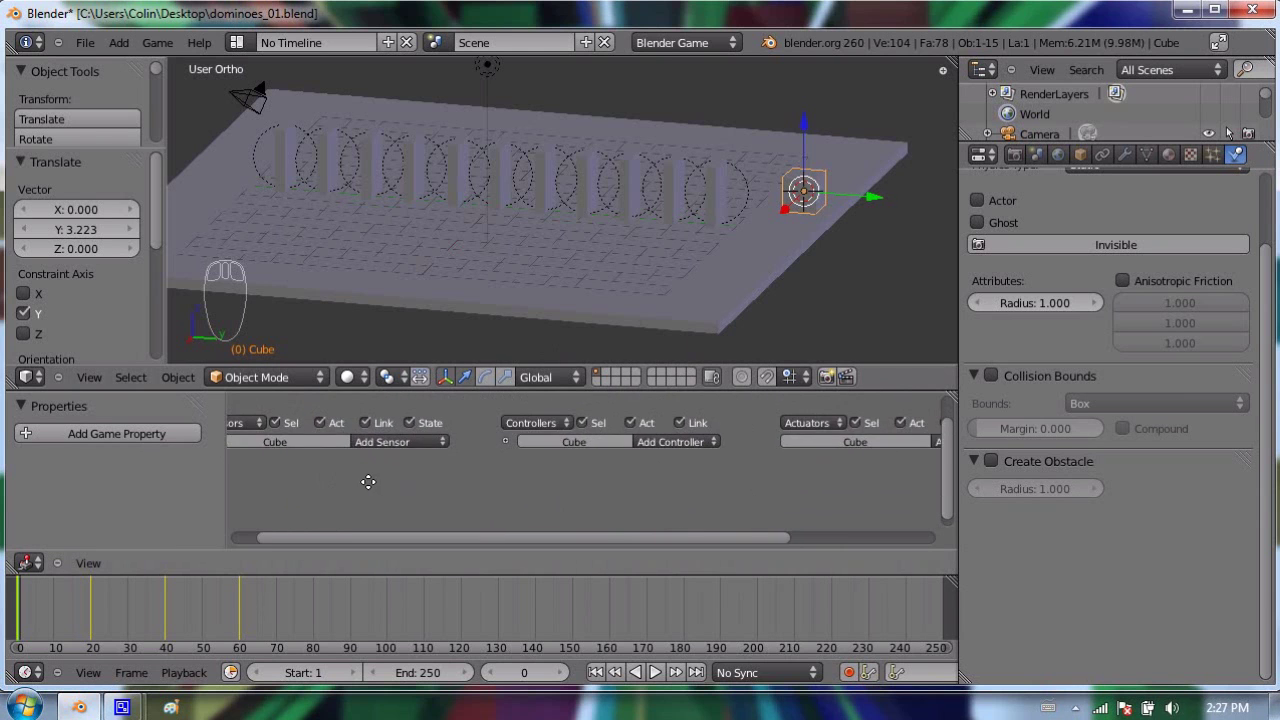
{"action": "middle_click_drag", "start_coordinate": [456, 436], "coordinate": [543, 445]}
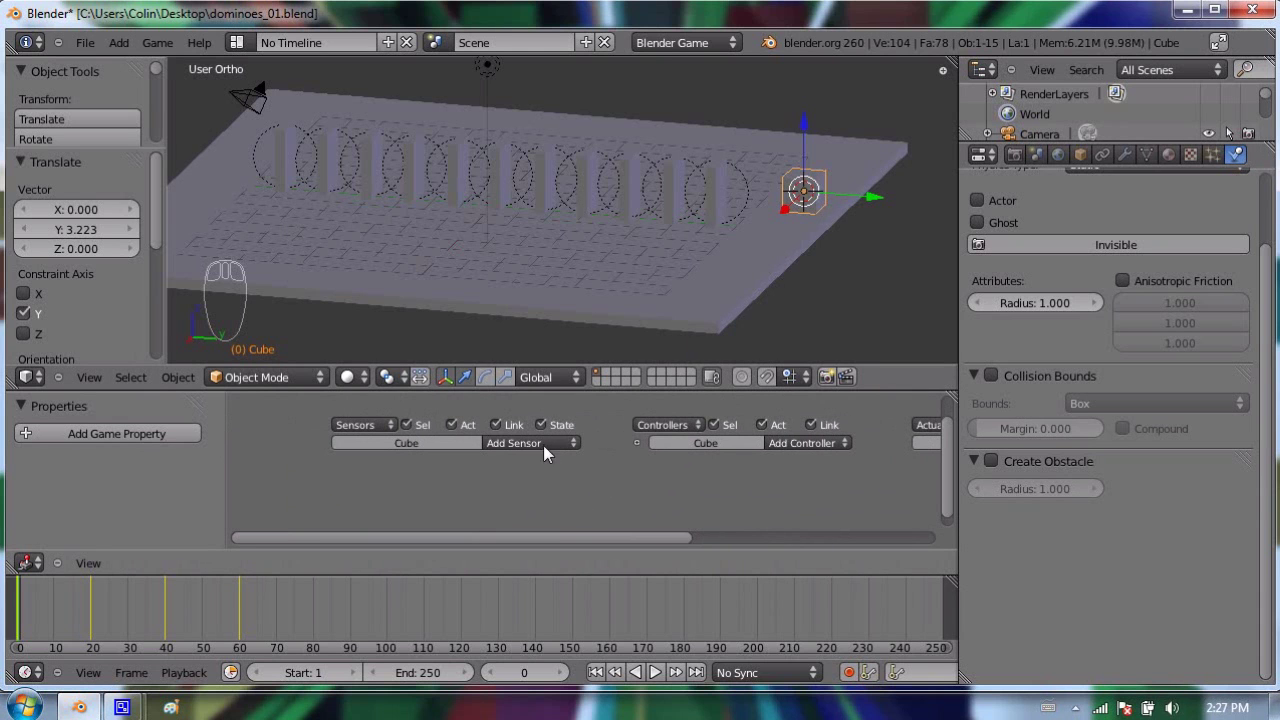
- Add an Always sensor and an Action actuator to the Cube's game logic
{"action": "left_click", "coordinate": [542, 442]}
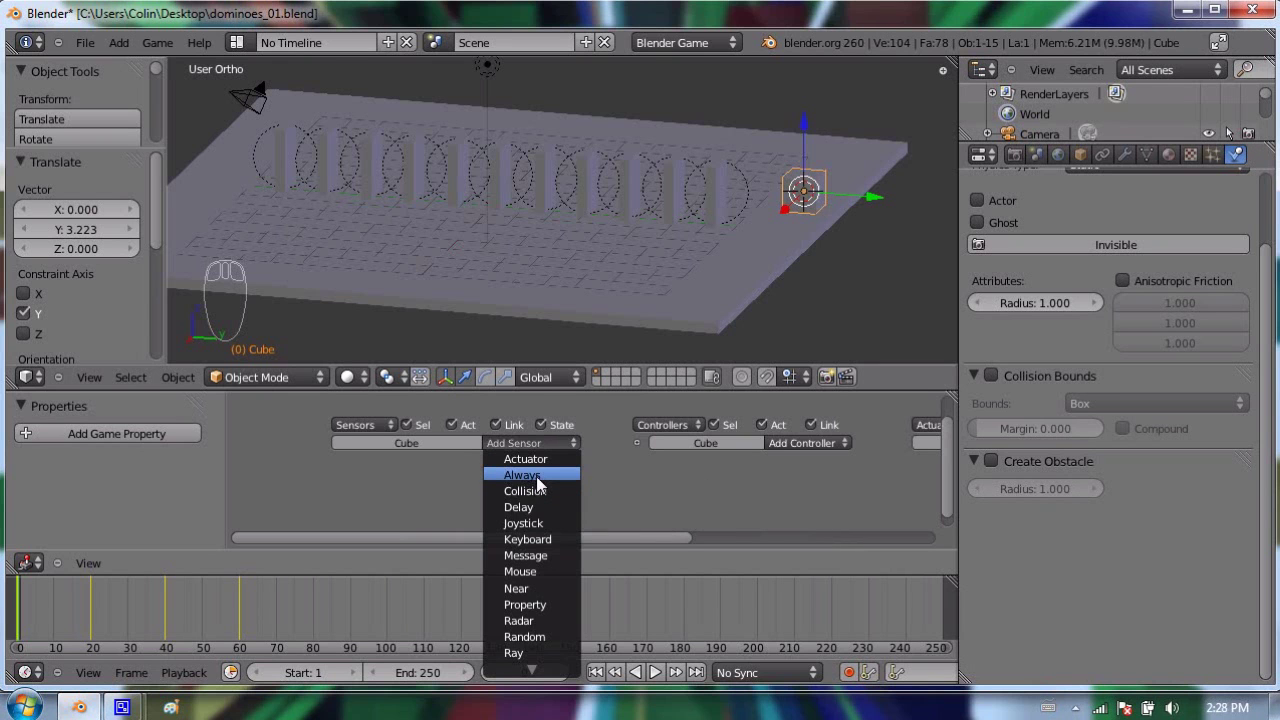
{"action": "left_click", "coordinate": [536, 476]}
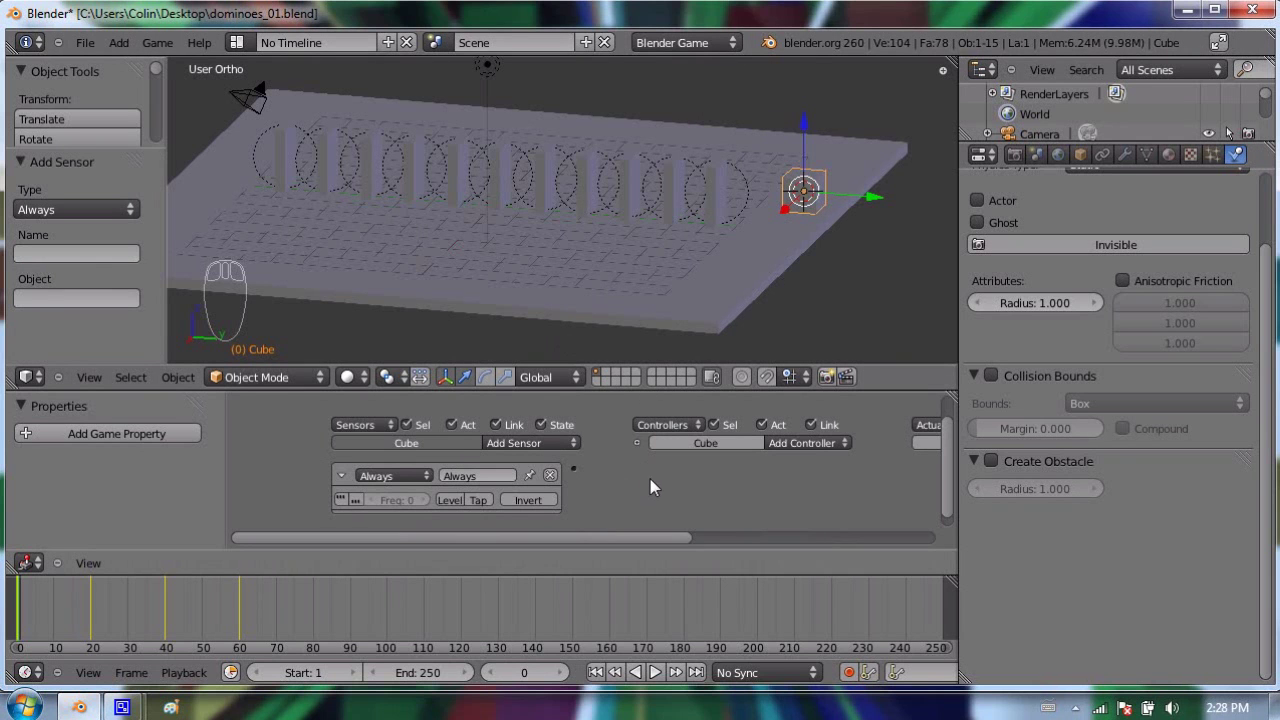
{"action": "middle_click_drag", "start_coordinate": [650, 479], "coordinate": [531, 465]}
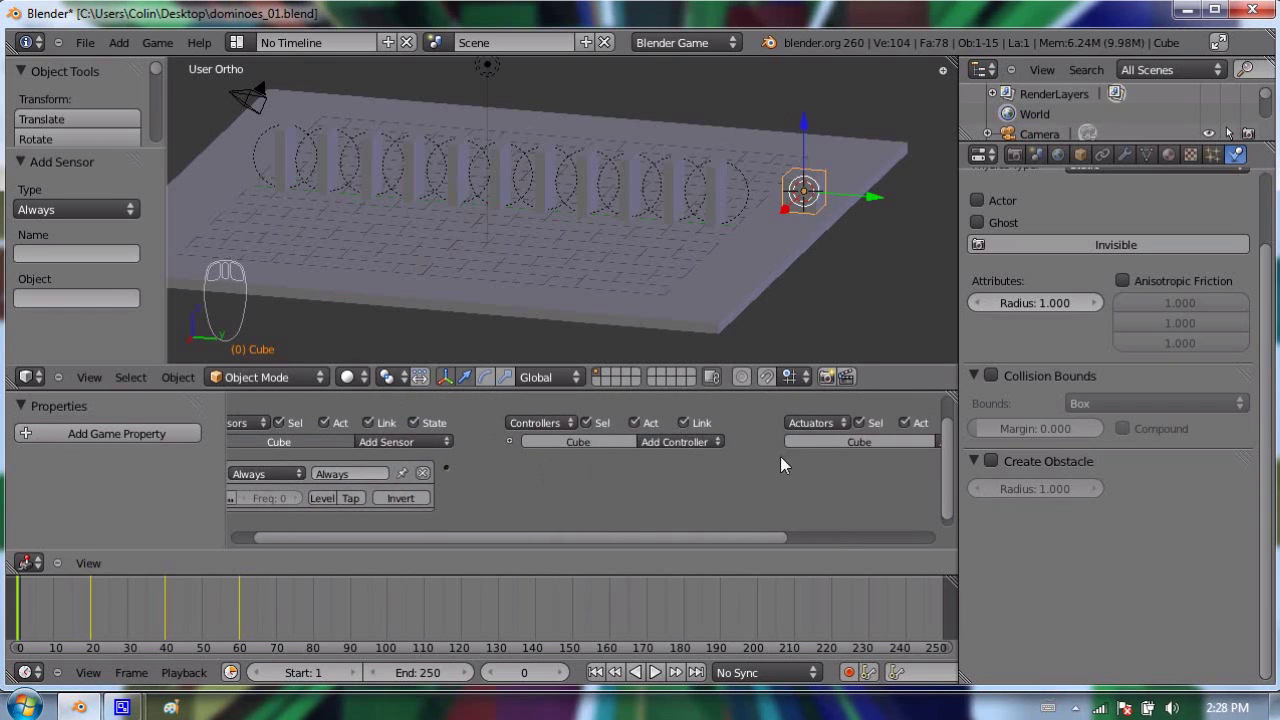
{"action": "scroll", "coordinate": [782, 465], "scroll_direction": "right", "scroll_amount": 5, "text": "ctrl"}
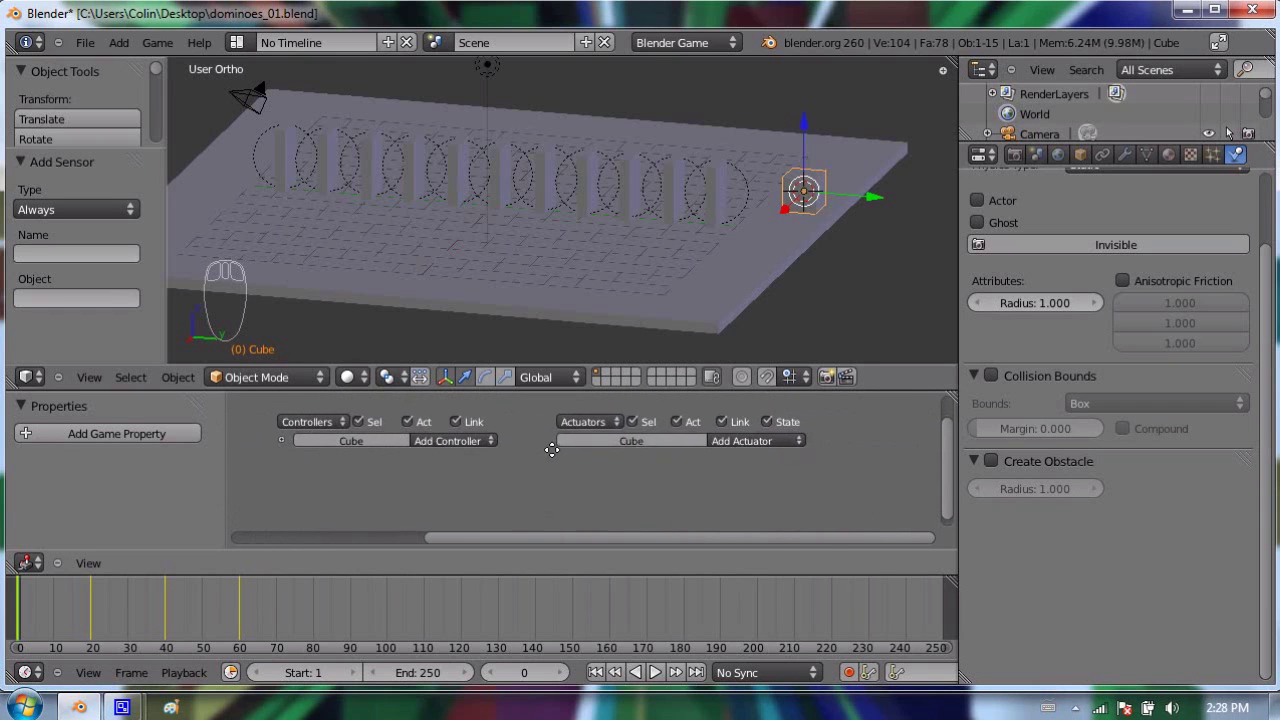
{"action": "left_click", "coordinate": [746, 434]}
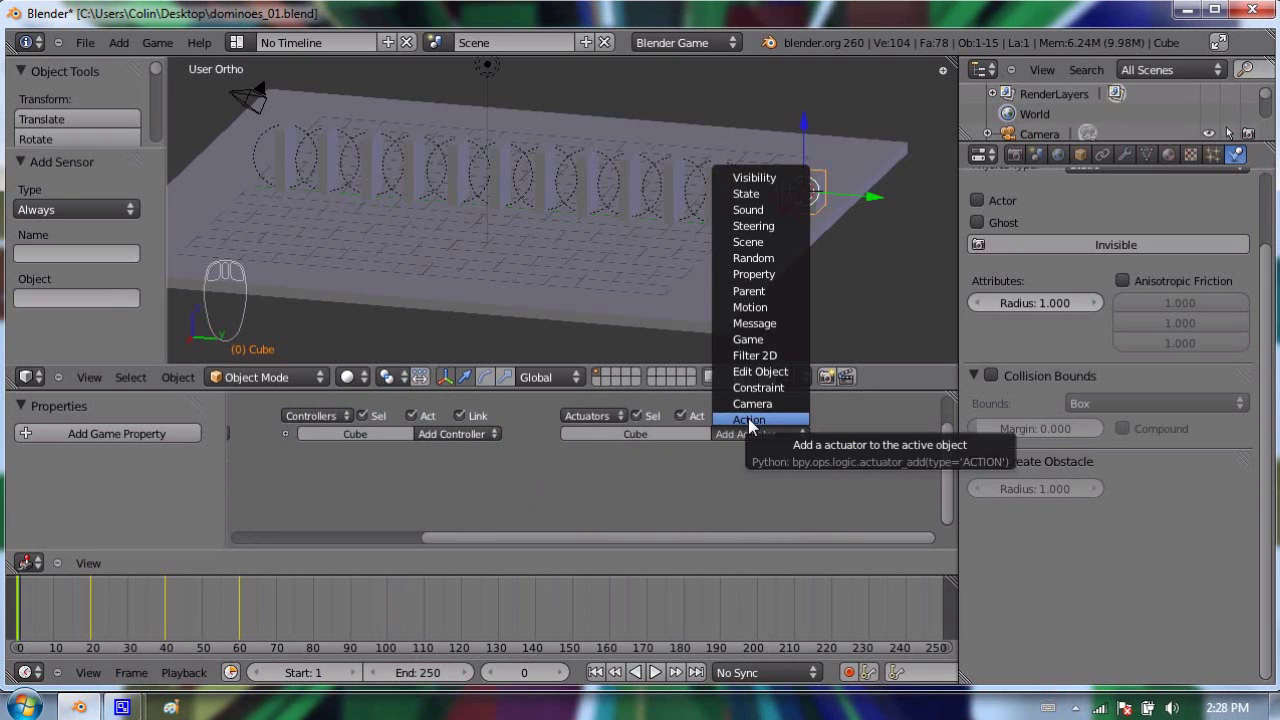
{"action": "left_click", "coordinate": [748, 418]}
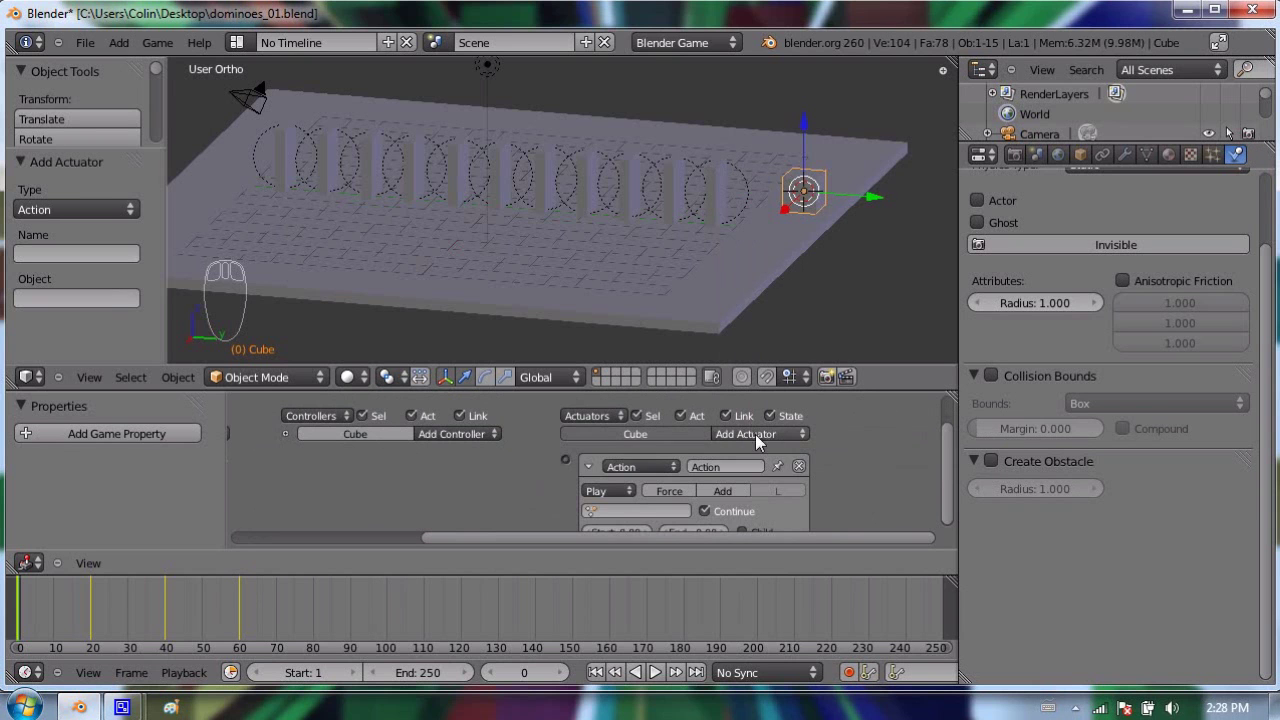
- Add an And controller and bring the whole Action actuator block into view
{"action": "scroll", "coordinate": [760, 432], "scroll_direction": "left", "scroll_amount": 4, "text": "ctrl"}
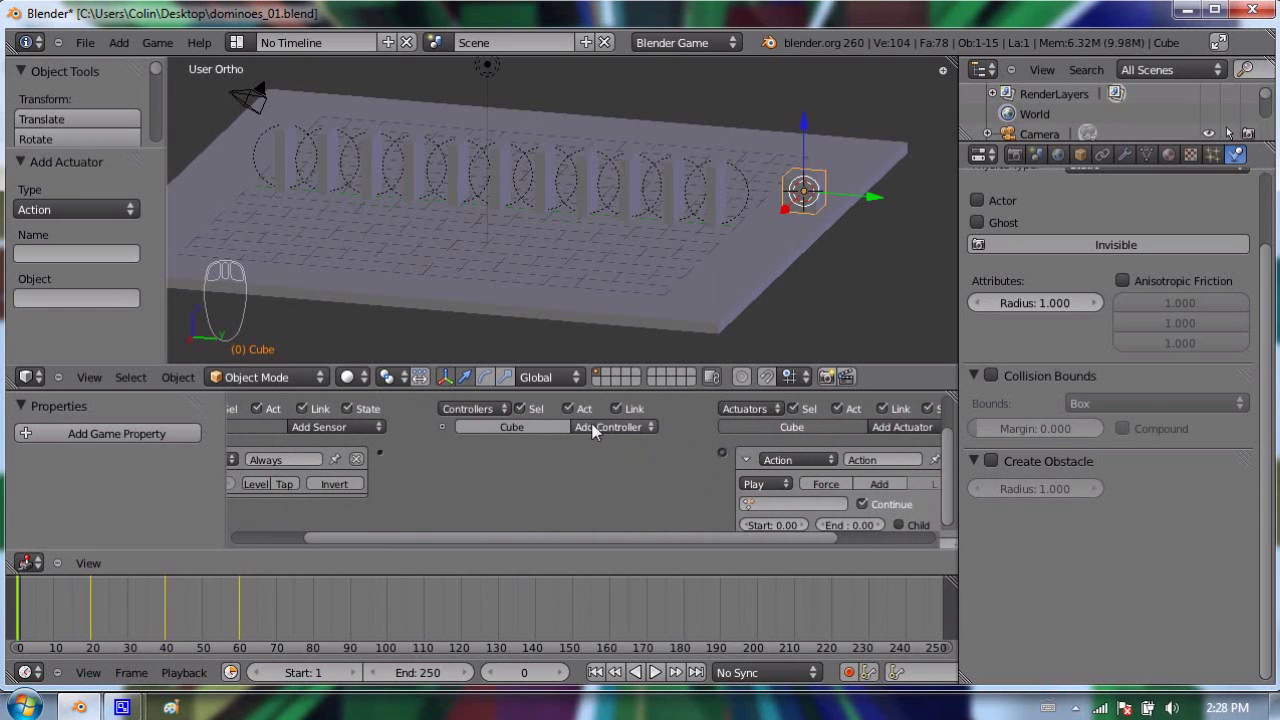
{"action": "left_click", "coordinate": [590, 427]}
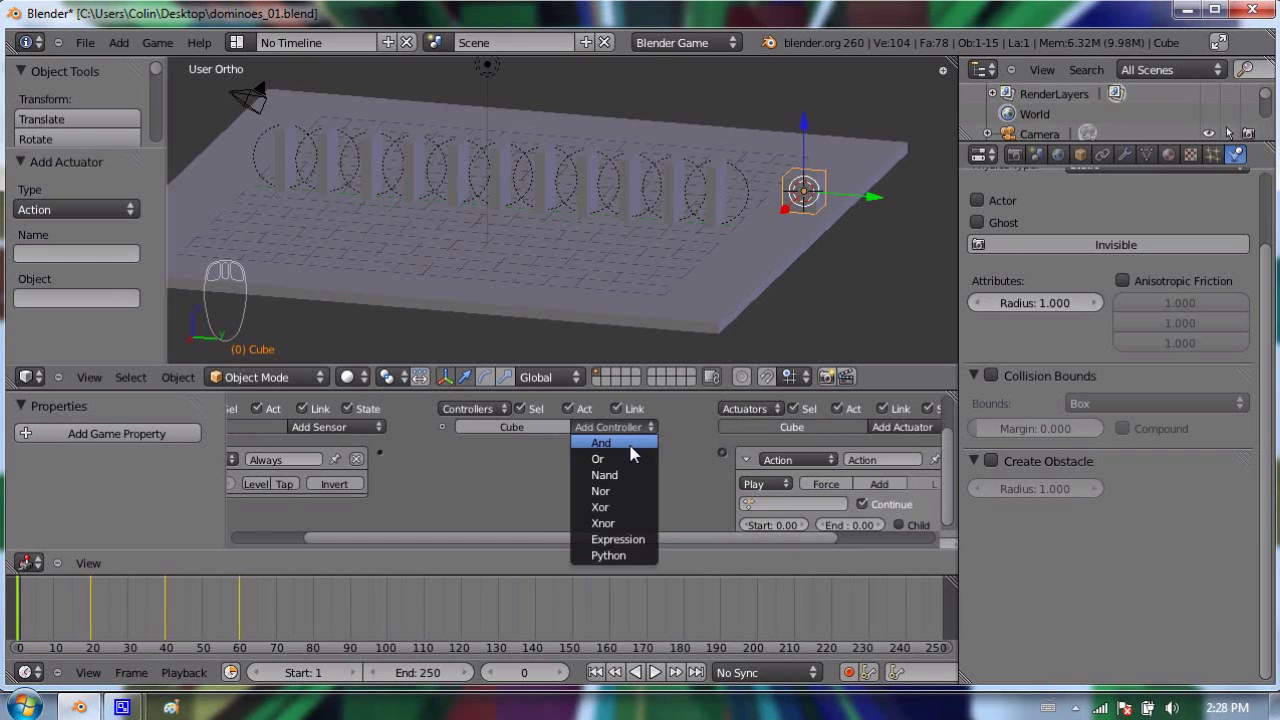
{"action": "left_click", "coordinate": [633, 452]}
{"action": "scroll", "coordinate": [467, 459], "scroll_direction": "left", "scroll_amount": 2, "text": "ctrl"}
{"action": "scroll", "coordinate": [467, 459], "scroll_direction": "left", "scroll_amount": 3, "text": "ctrl"}
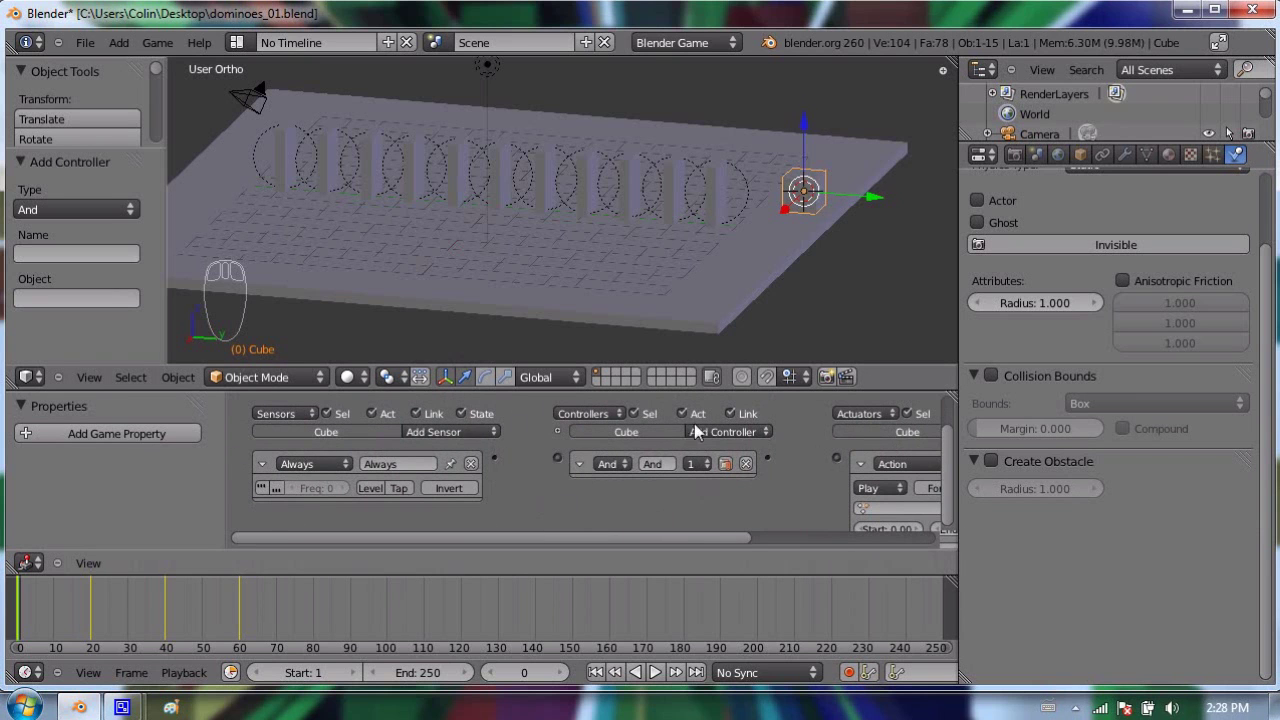
{"action": "middle_click_drag", "start_coordinate": [808, 450], "coordinate": [495, 430]}
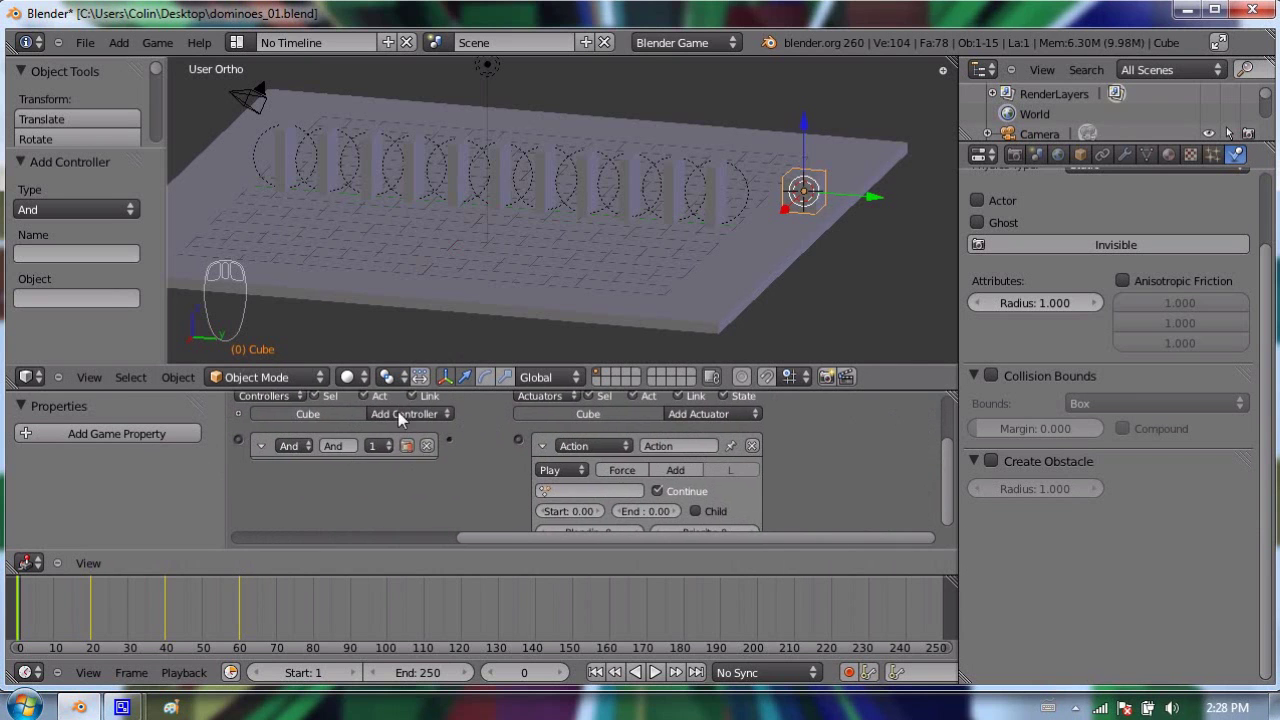
{"action": "mouse_move", "coordinate": [786, 469]}
{"action": "middle_mouse_down"}
{"action": "mouse_move", "coordinate": [817, 447]}
{"action": "mouse_move", "coordinate": [801, 465]}
{"action": "middle_mouse_up"}
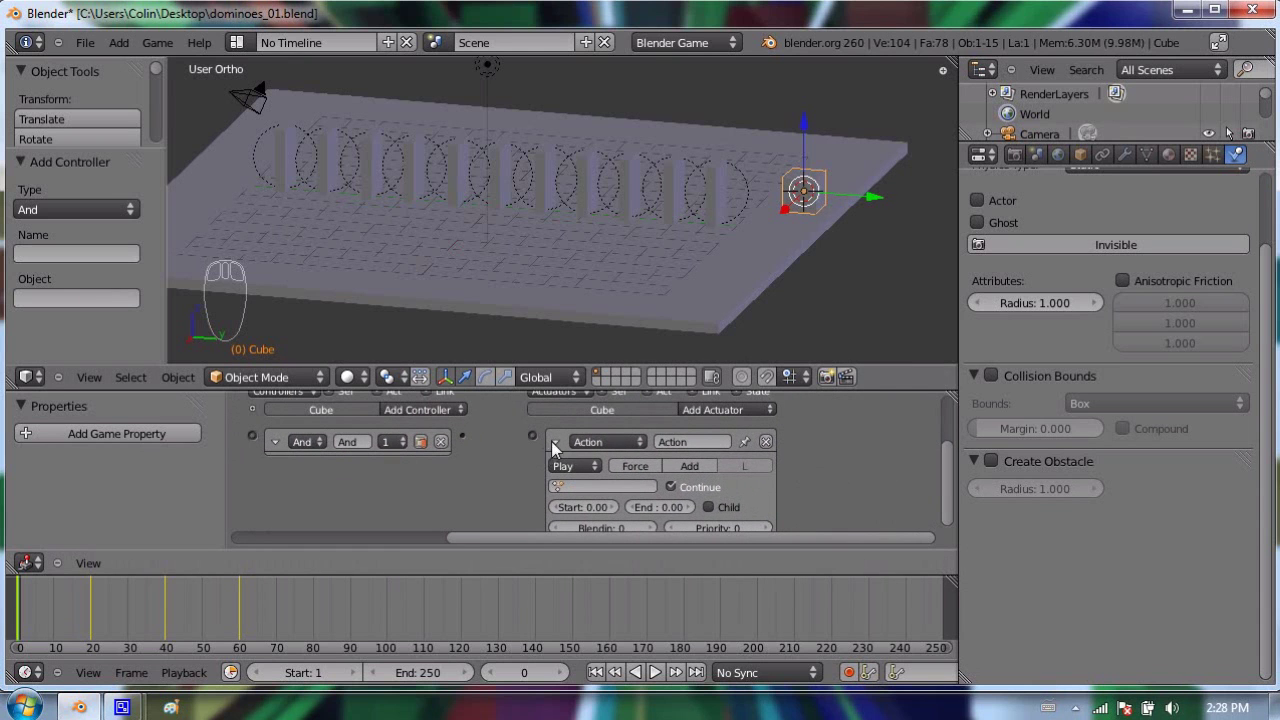
{"action": "middle_click_drag", "start_coordinate": [545, 476], "coordinate": [578, 429]}
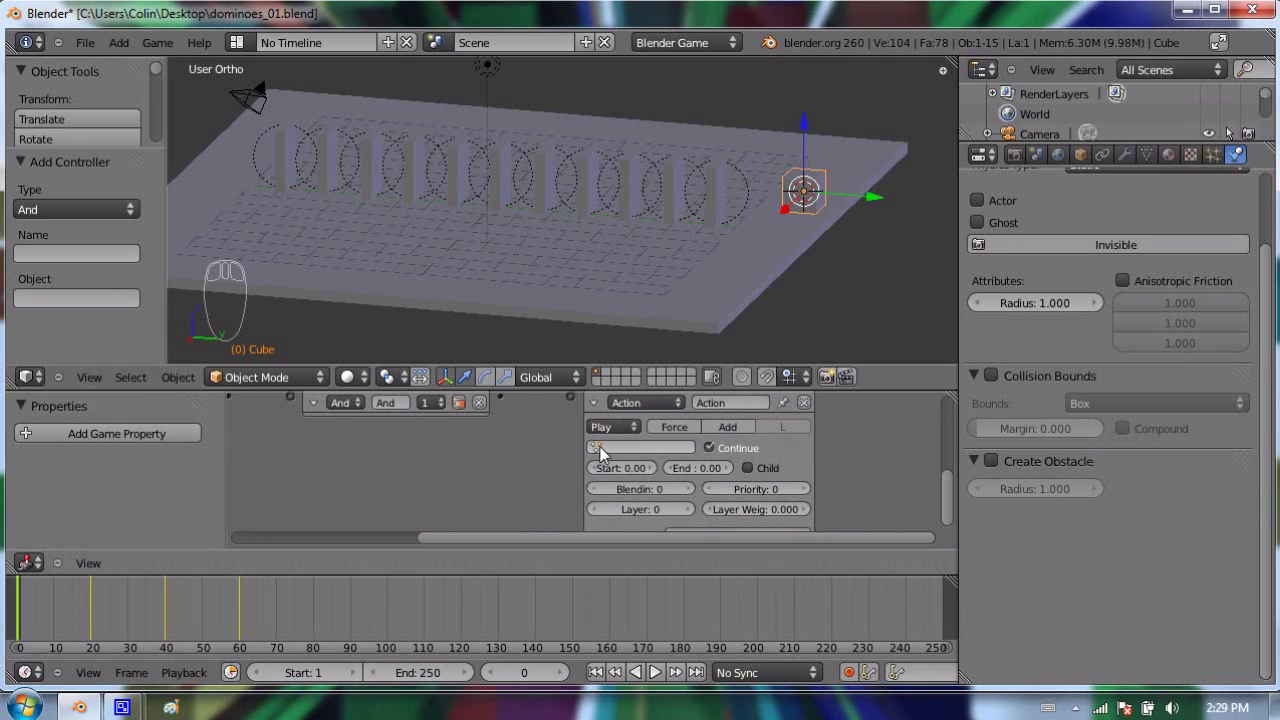
- Enlarge the Logic Editor and have the Action actuator play pushyCube with end frame 60
{"action": "scroll", "coordinate": [602, 452], "scroll_direction": "up", "scroll_amount": 3}
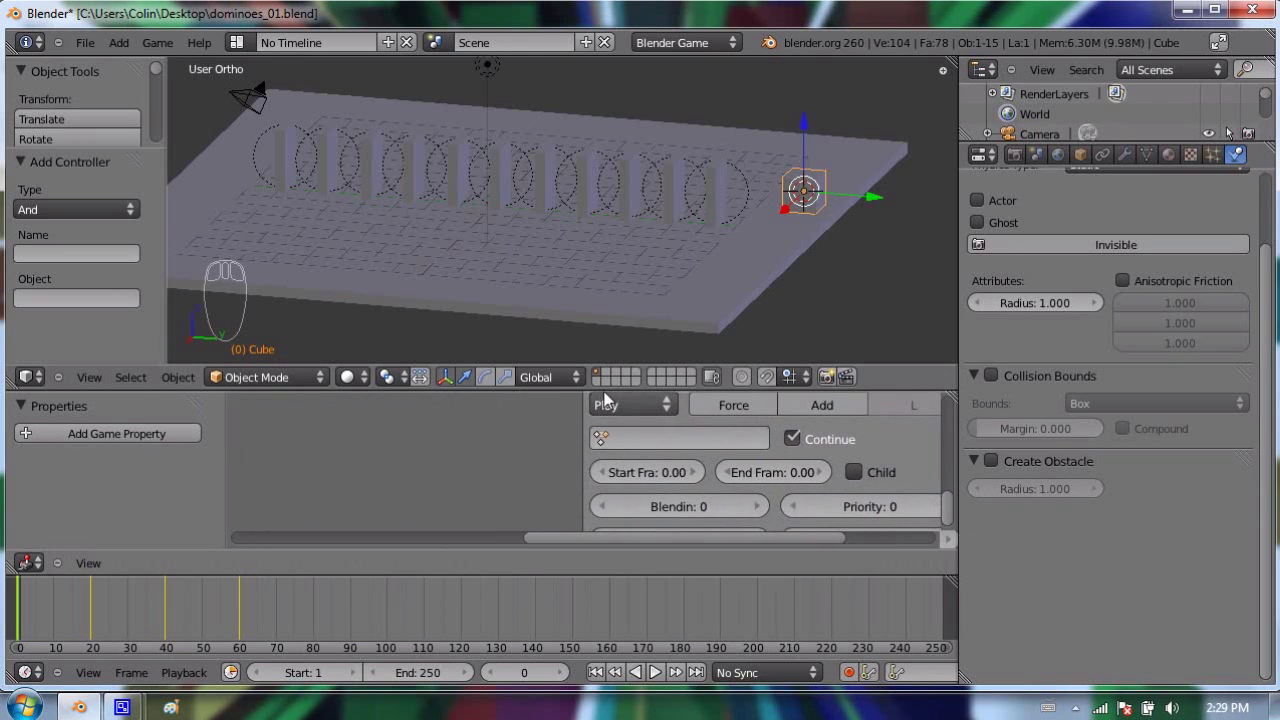
{"action": "left_click_drag", "start_coordinate": [602, 391], "coordinate": [700, 155]}
{"action": "middle_click_drag", "start_coordinate": [734, 279], "coordinate": [617, 301]}
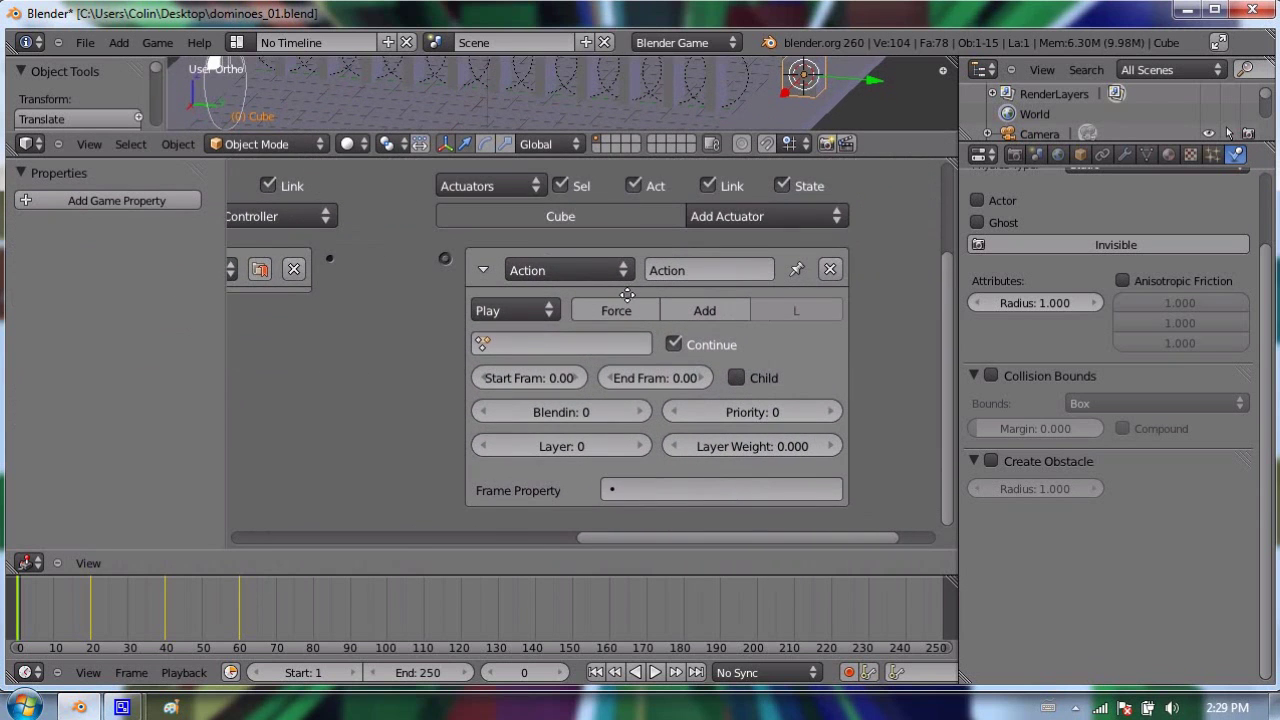
{"action": "left_click", "coordinate": [486, 343]}
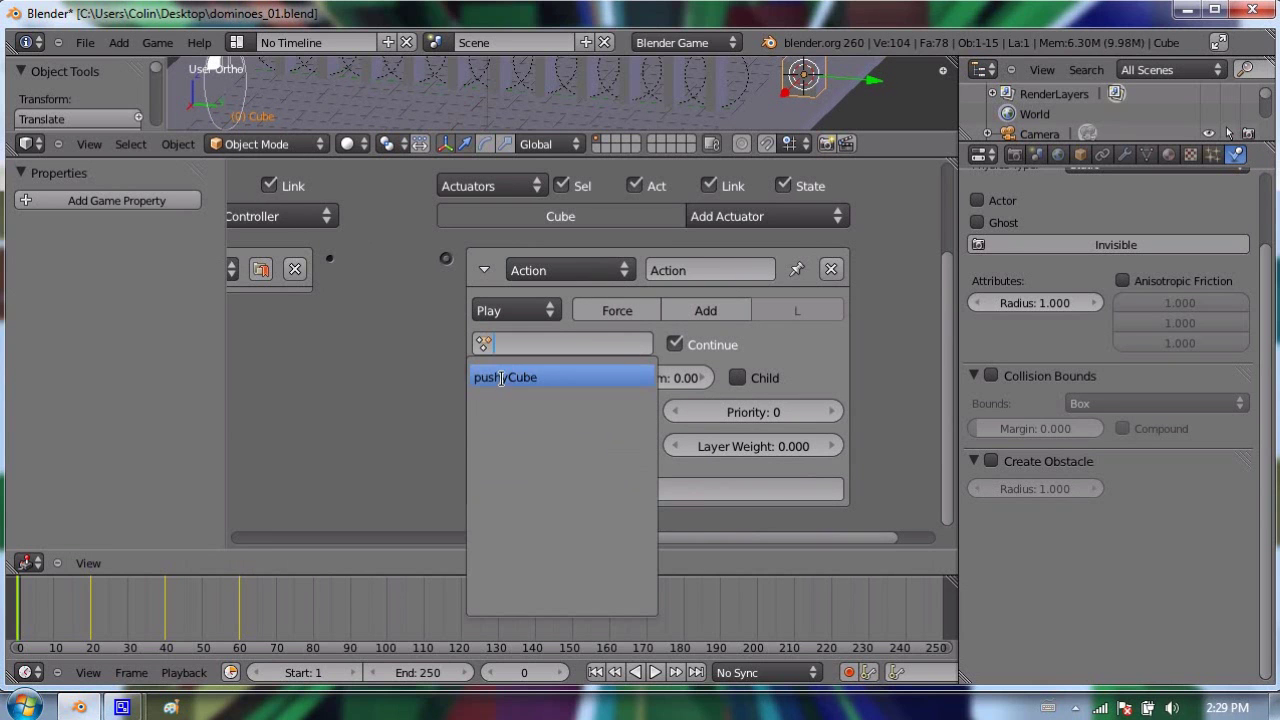
{"action": "left_click", "coordinate": [502, 378]}
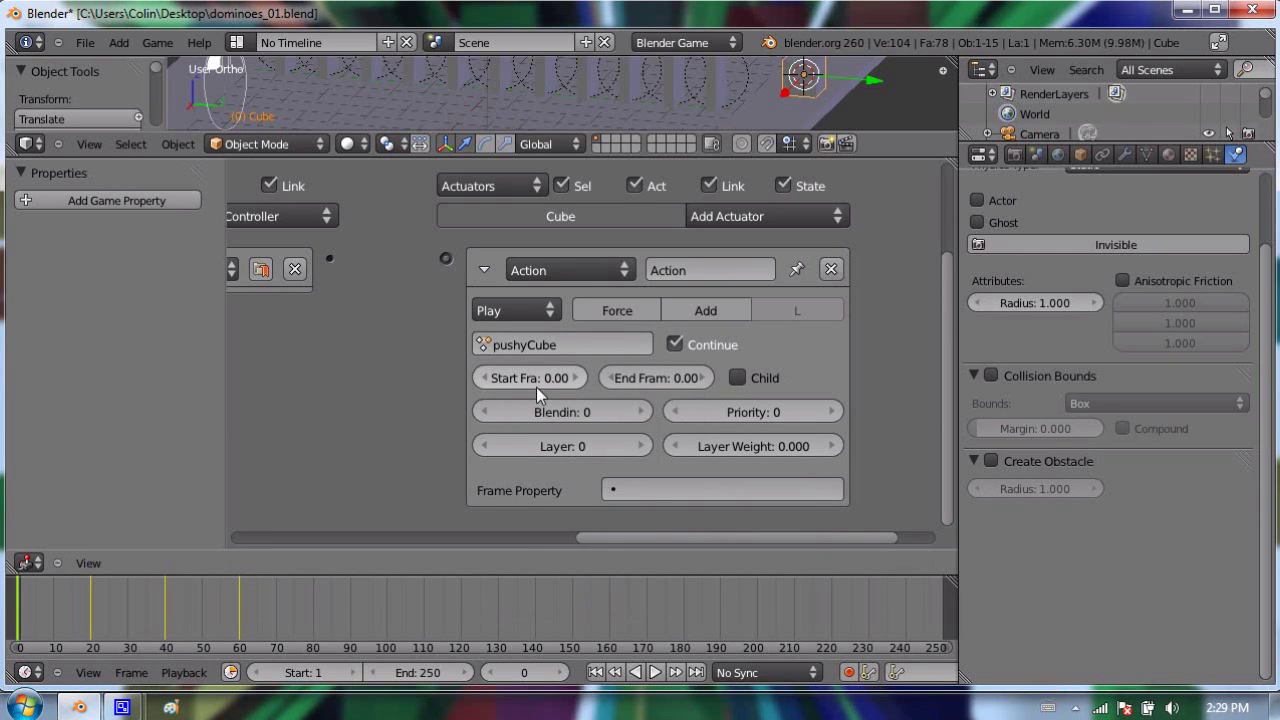
{"action": "left_click", "coordinate": [685, 378]}
{"action": "type", "text": "60"}
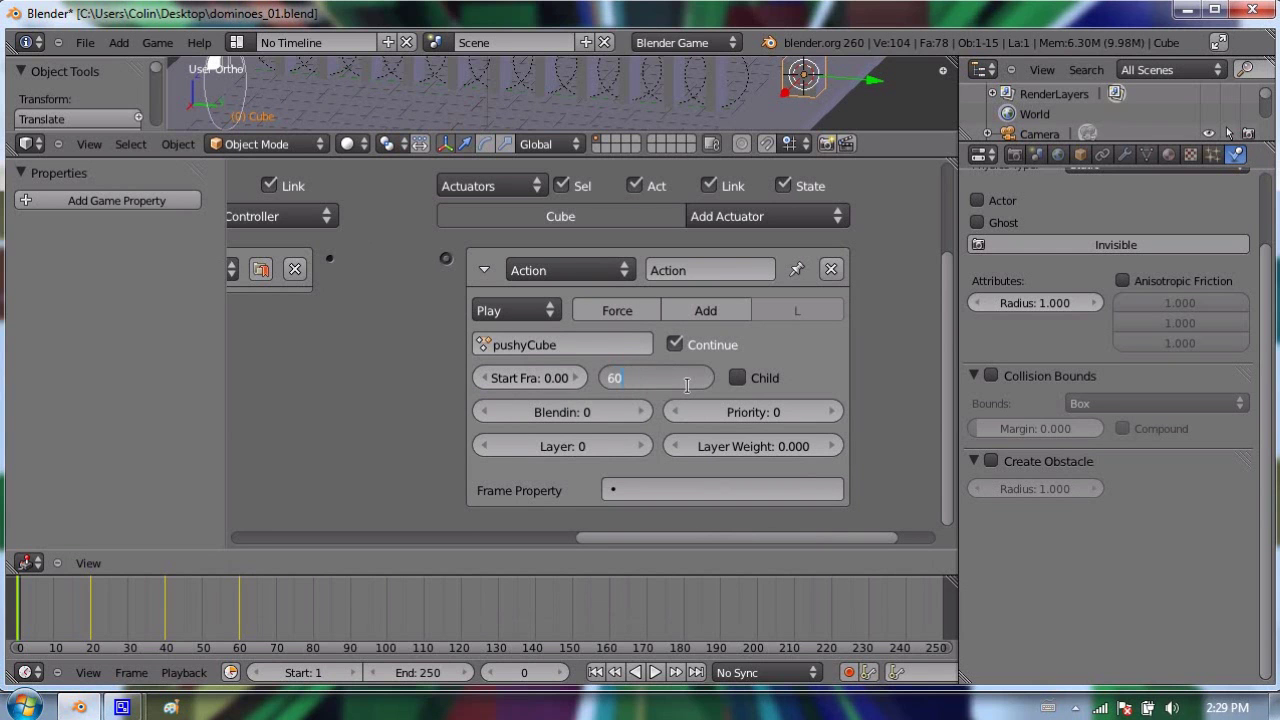
{"action": "key", "text": "Return"}
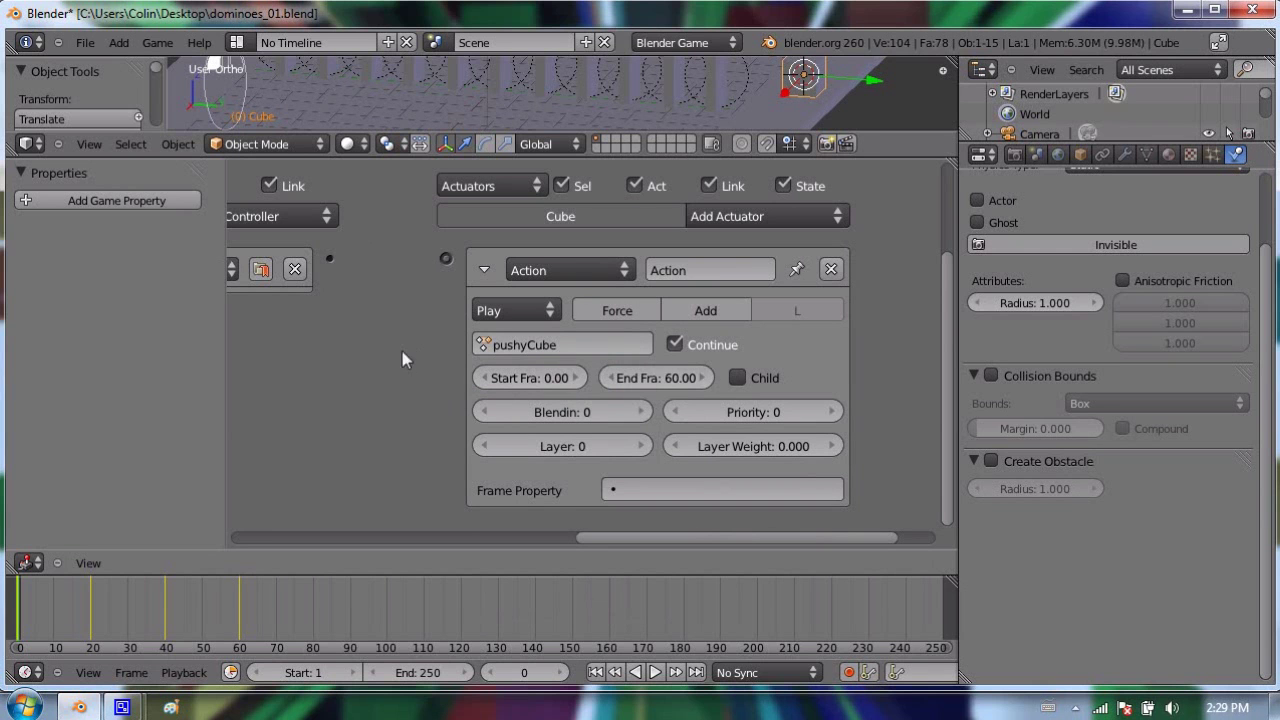
- Link the Always sensor to the And controller, and the controller to the Action actuator
{"action": "middle_click_drag", "start_coordinate": [345, 350], "coordinate": [866, 397]}
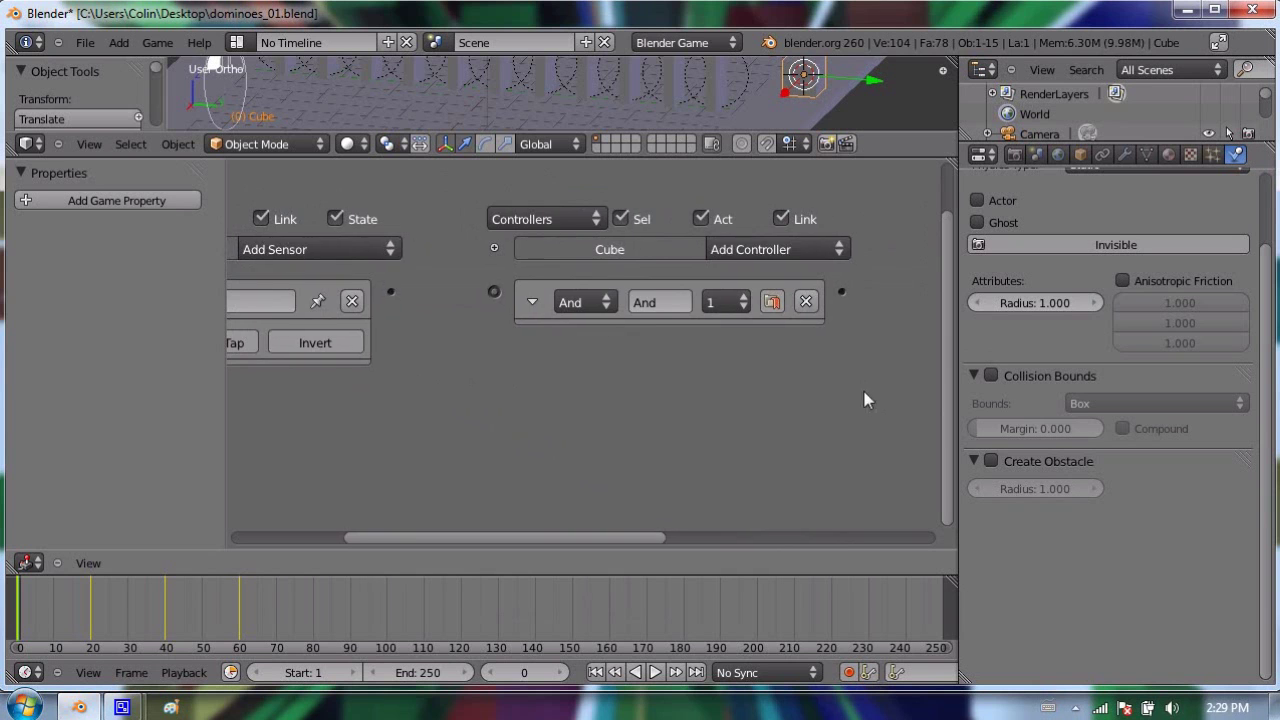
{"action": "middle_click_drag", "start_coordinate": [302, 266], "coordinate": [655, 321]}
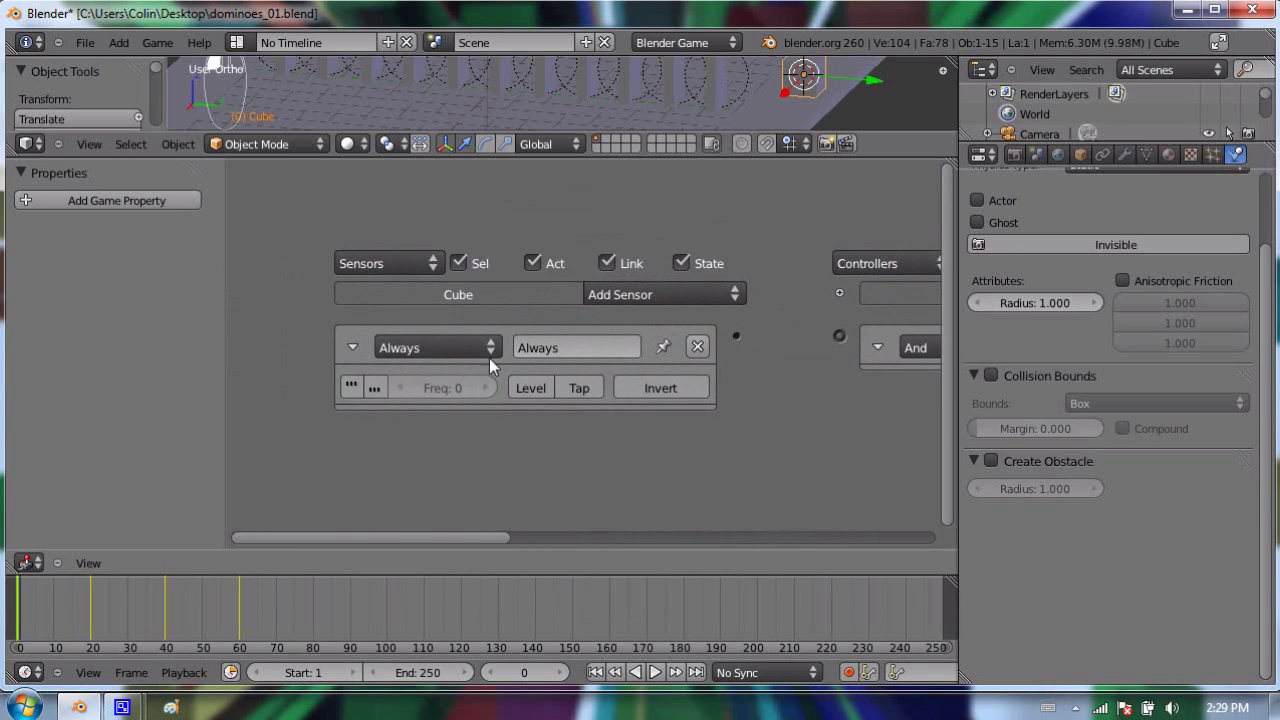
{"action": "middle_click_drag", "start_coordinate": [898, 364], "coordinate": [581, 343]}
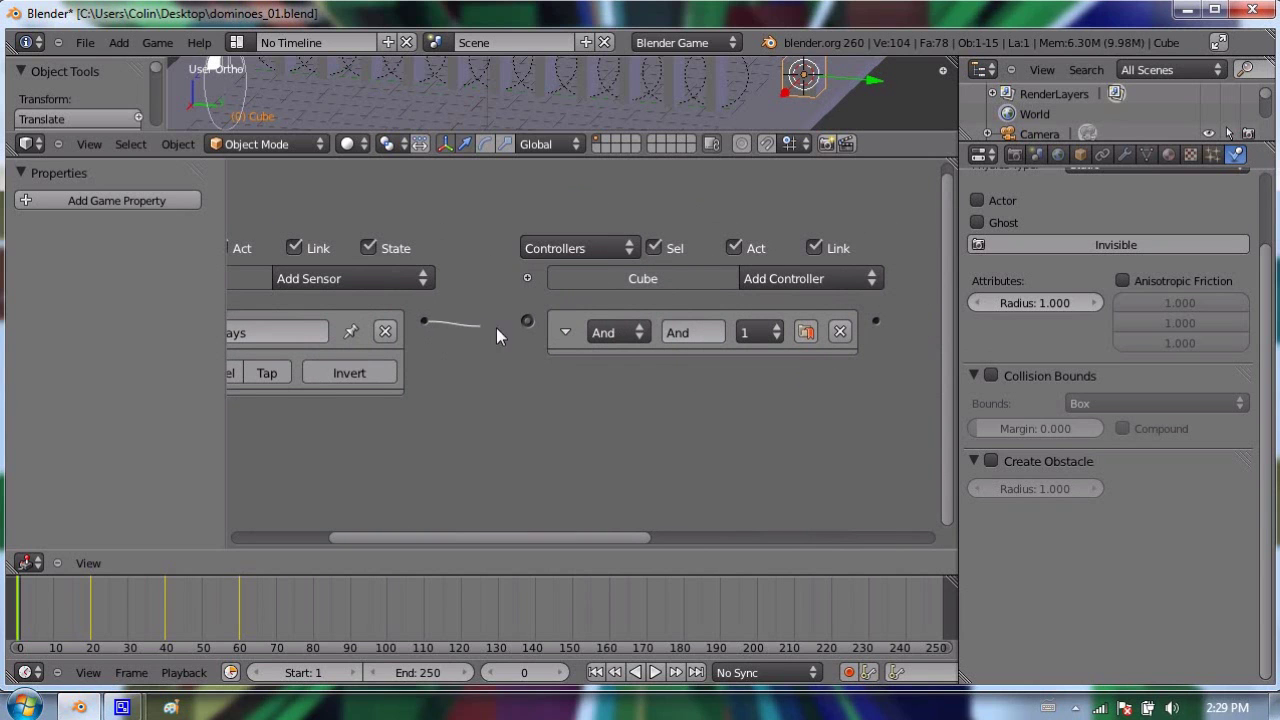
{"action": "left_click_drag", "start_coordinate": [496, 337], "coordinate": [527, 322]}
{"action": "scroll", "coordinate": [517, 320], "scroll_direction": "right", "scroll_amount": 5, "text": "ctrl"}
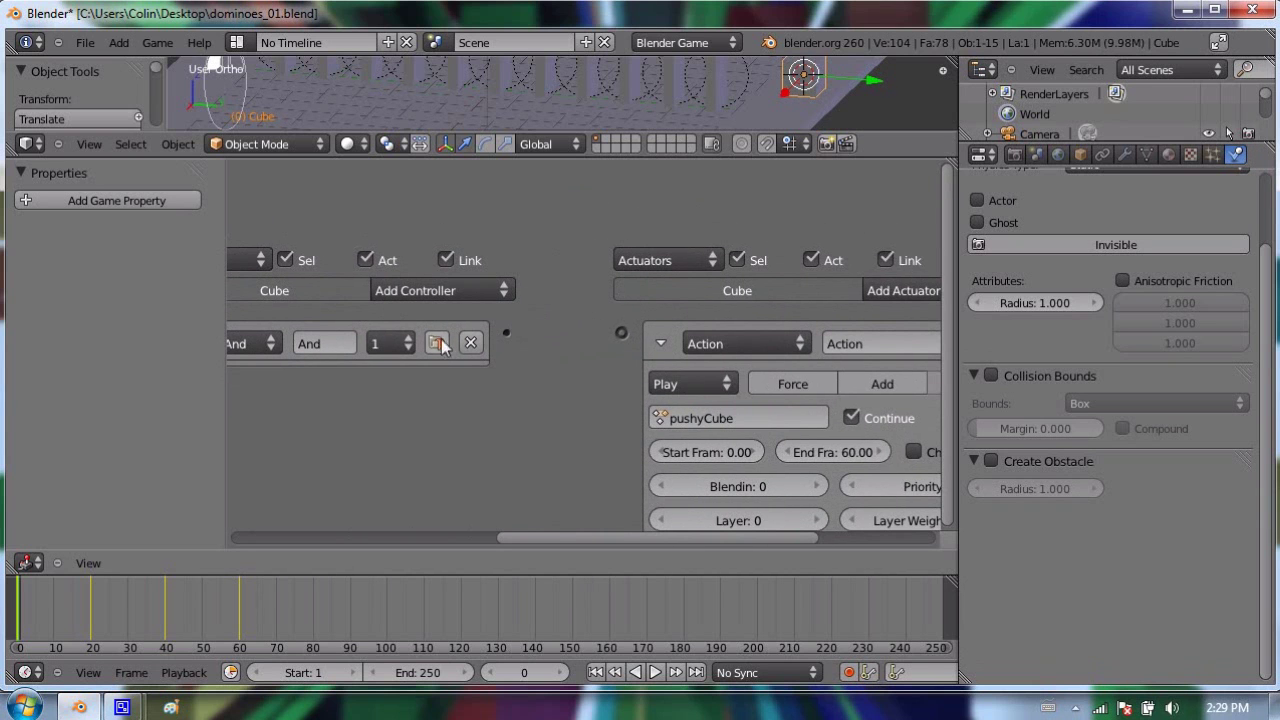
{"action": "left_click_drag", "start_coordinate": [507, 333], "coordinate": [625, 332]}
{"action": "key", "text": "Home"}
- Enlarge the 3D view, look along the domino row, and start the game with P
{"action": "scroll", "coordinate": [417, 389], "scroll_direction": "down", "scroll_amount": 2}
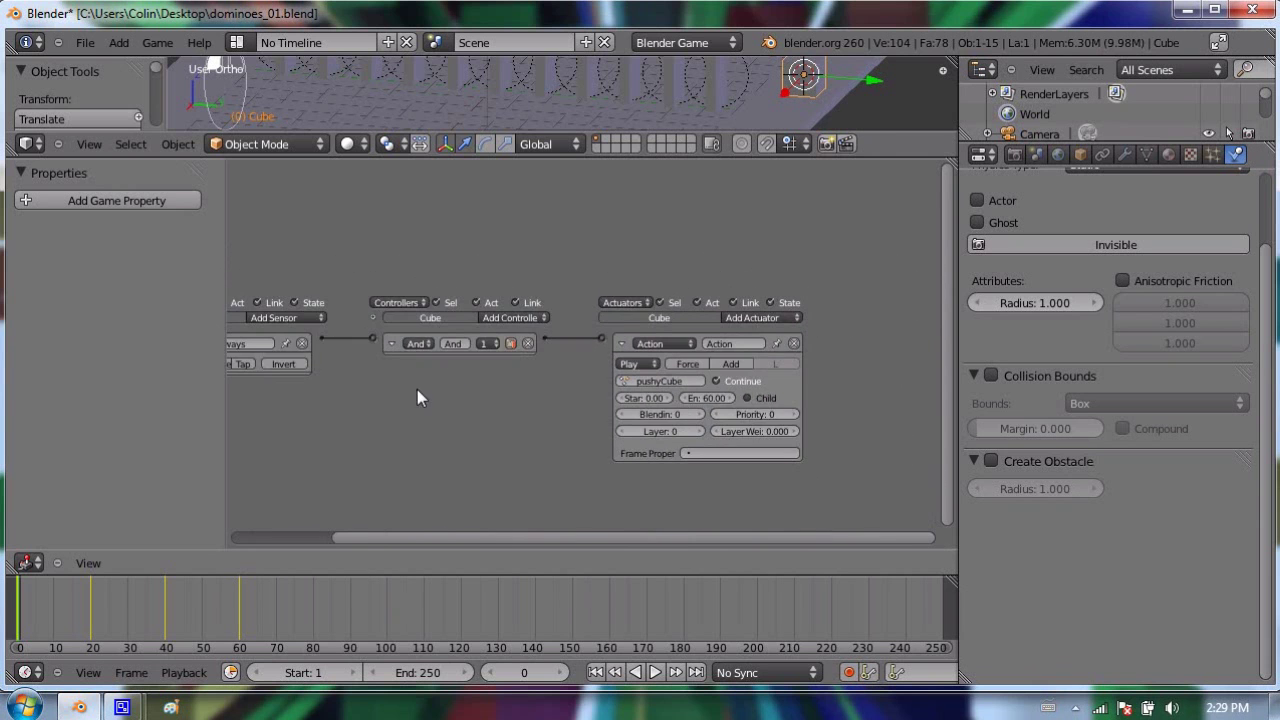
{"action": "scroll", "coordinate": [380, 350], "scroll_direction": "down", "scroll_amount": 1}
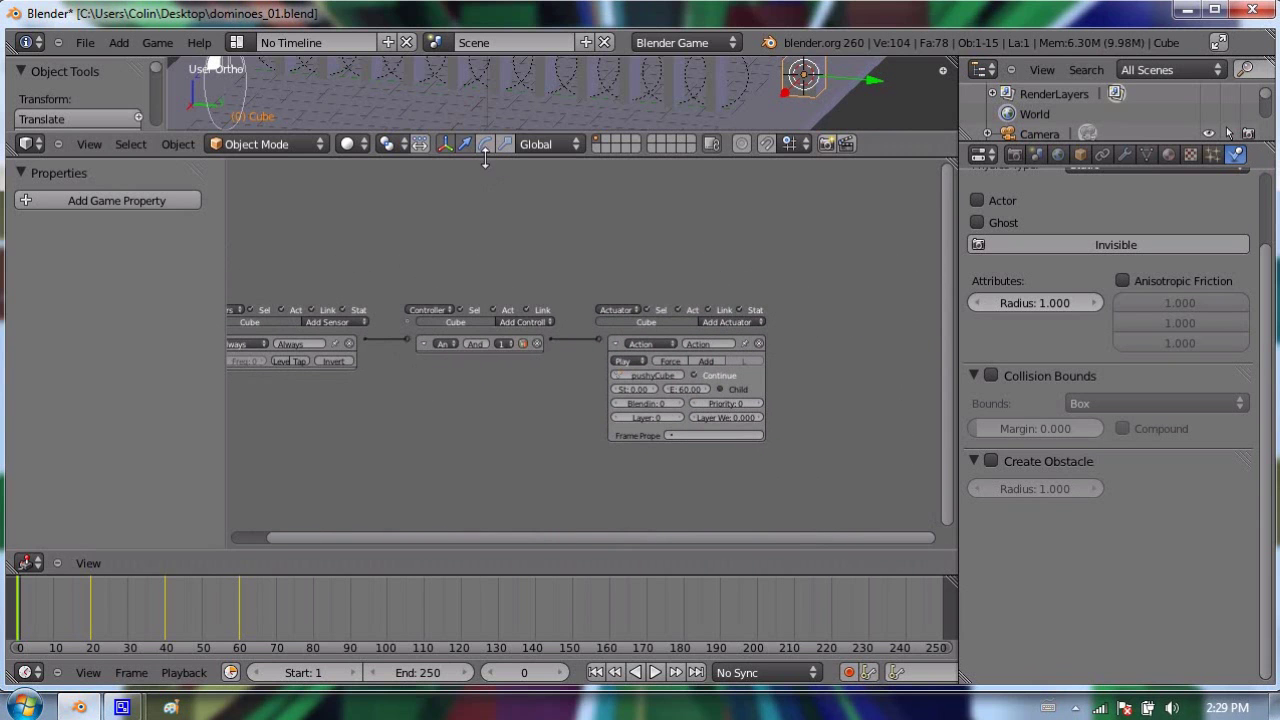
{"action": "left_click_drag", "start_coordinate": [505, 158], "coordinate": [530, 441]}
{"action": "middle_click_drag", "start_coordinate": [497, 271], "coordinate": [531, 243]}
{"action": "key", "text": "p"}
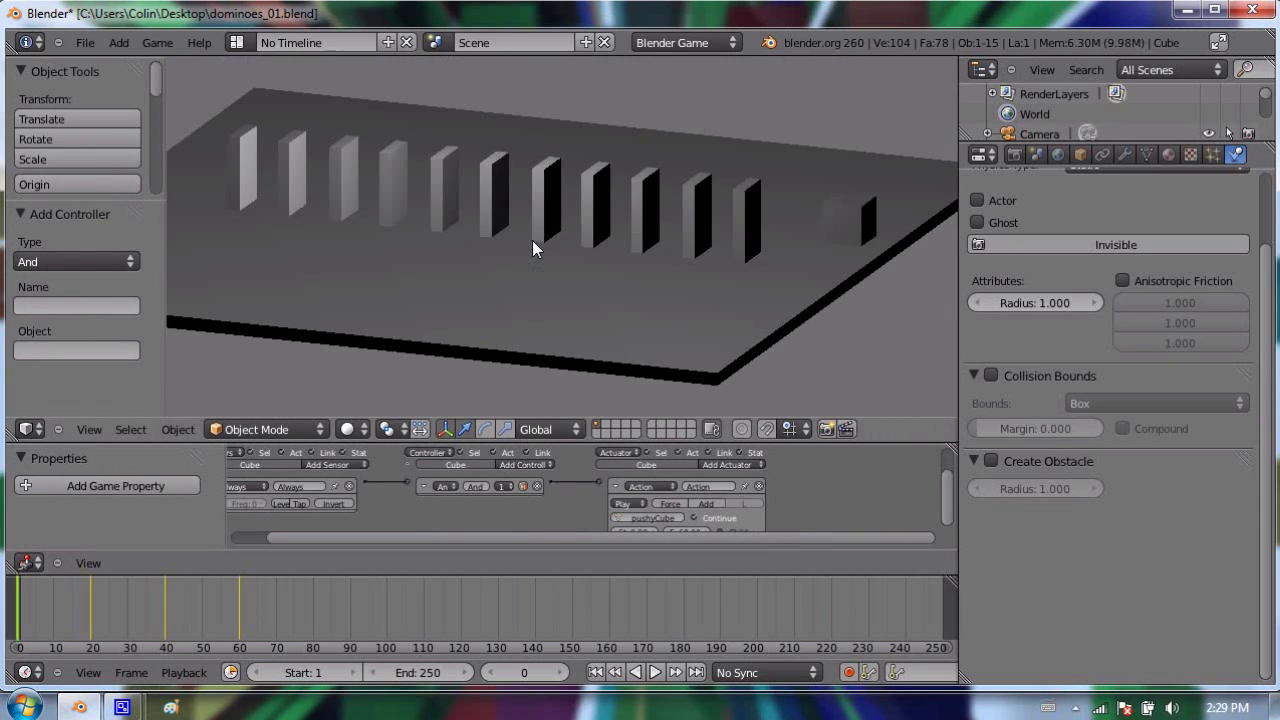